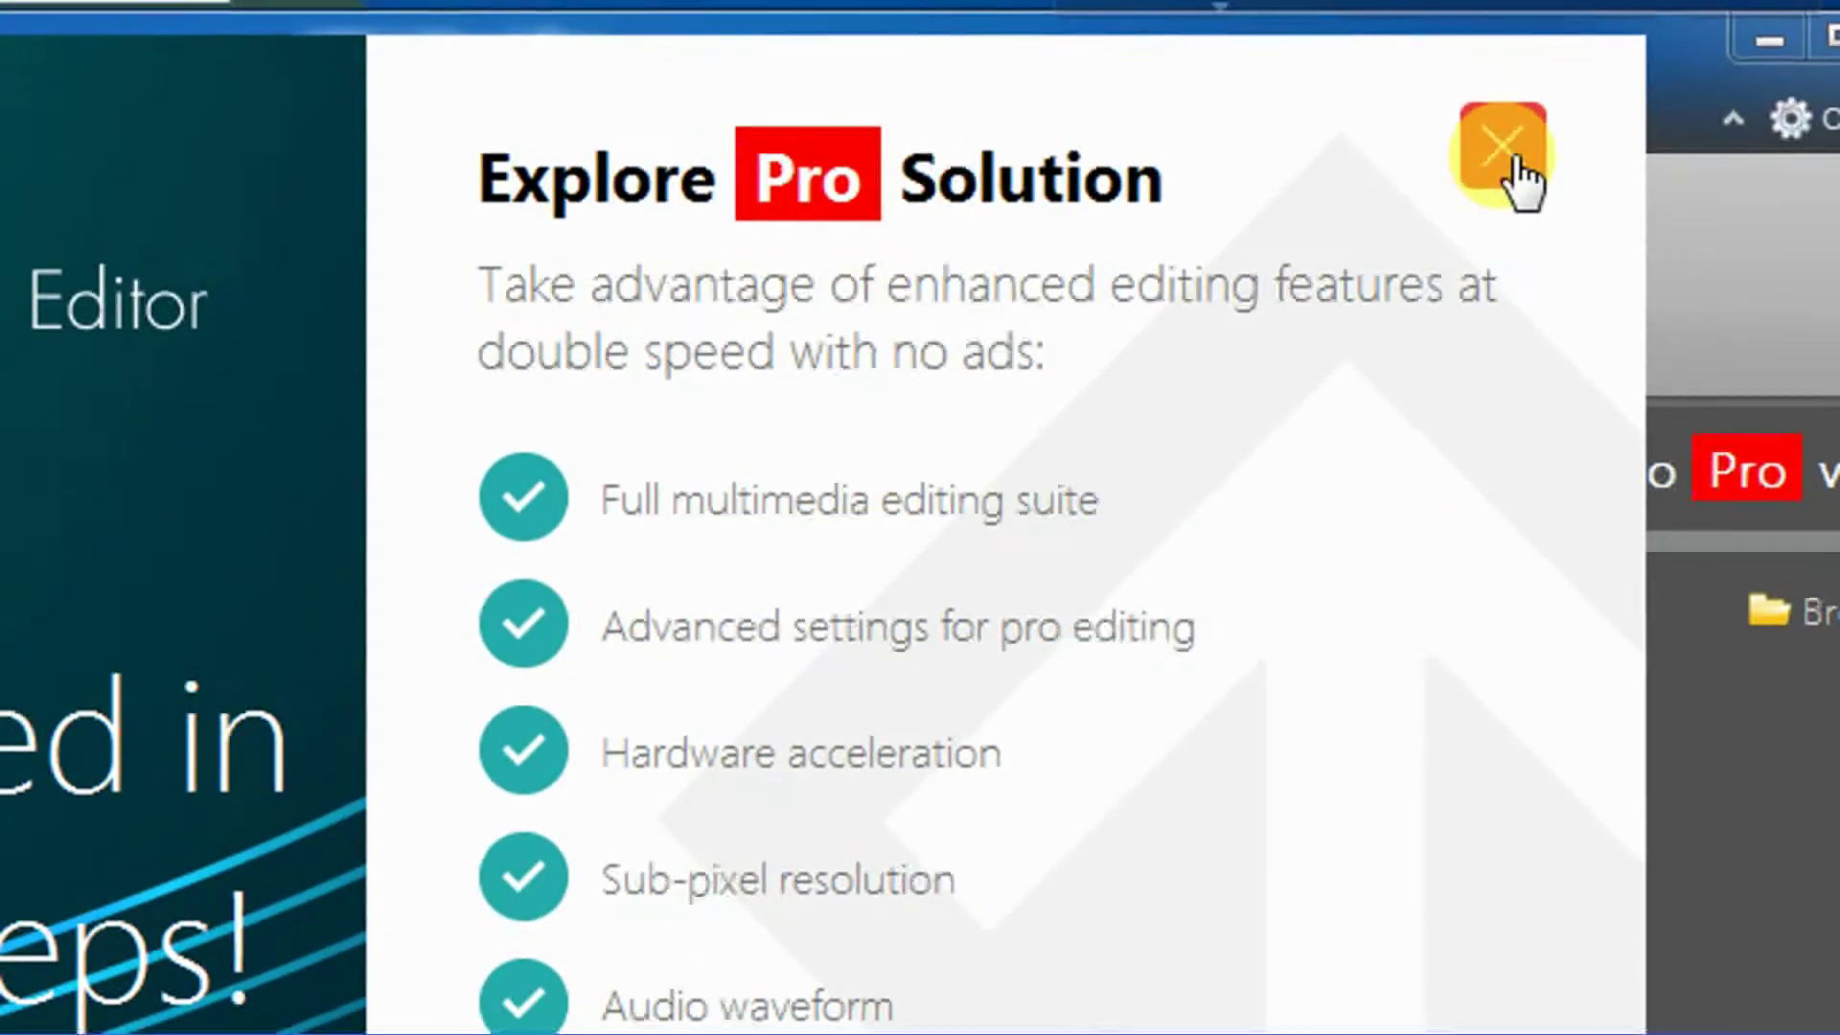
# Close the Explore Pro Solution upgrade offer
pyautogui.click(1514, 158)
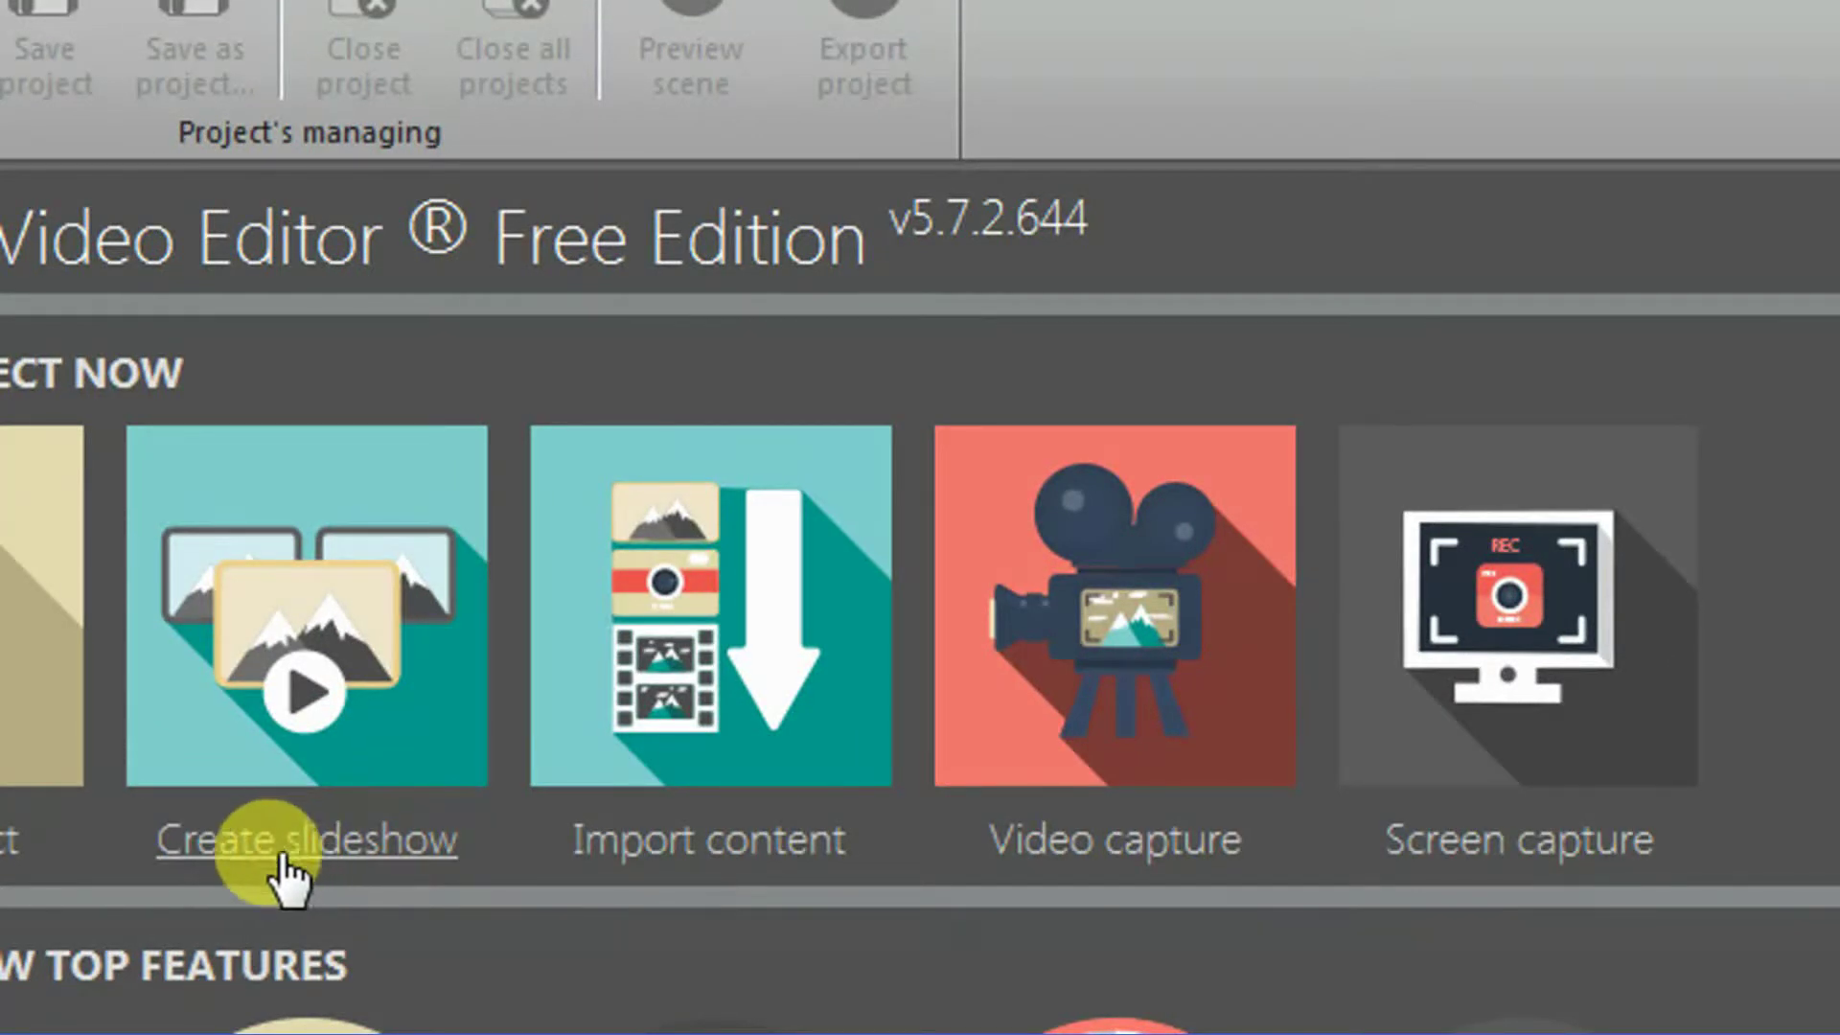
# Create a new slideshow project from the start screen
pyautogui.click(373, 839)
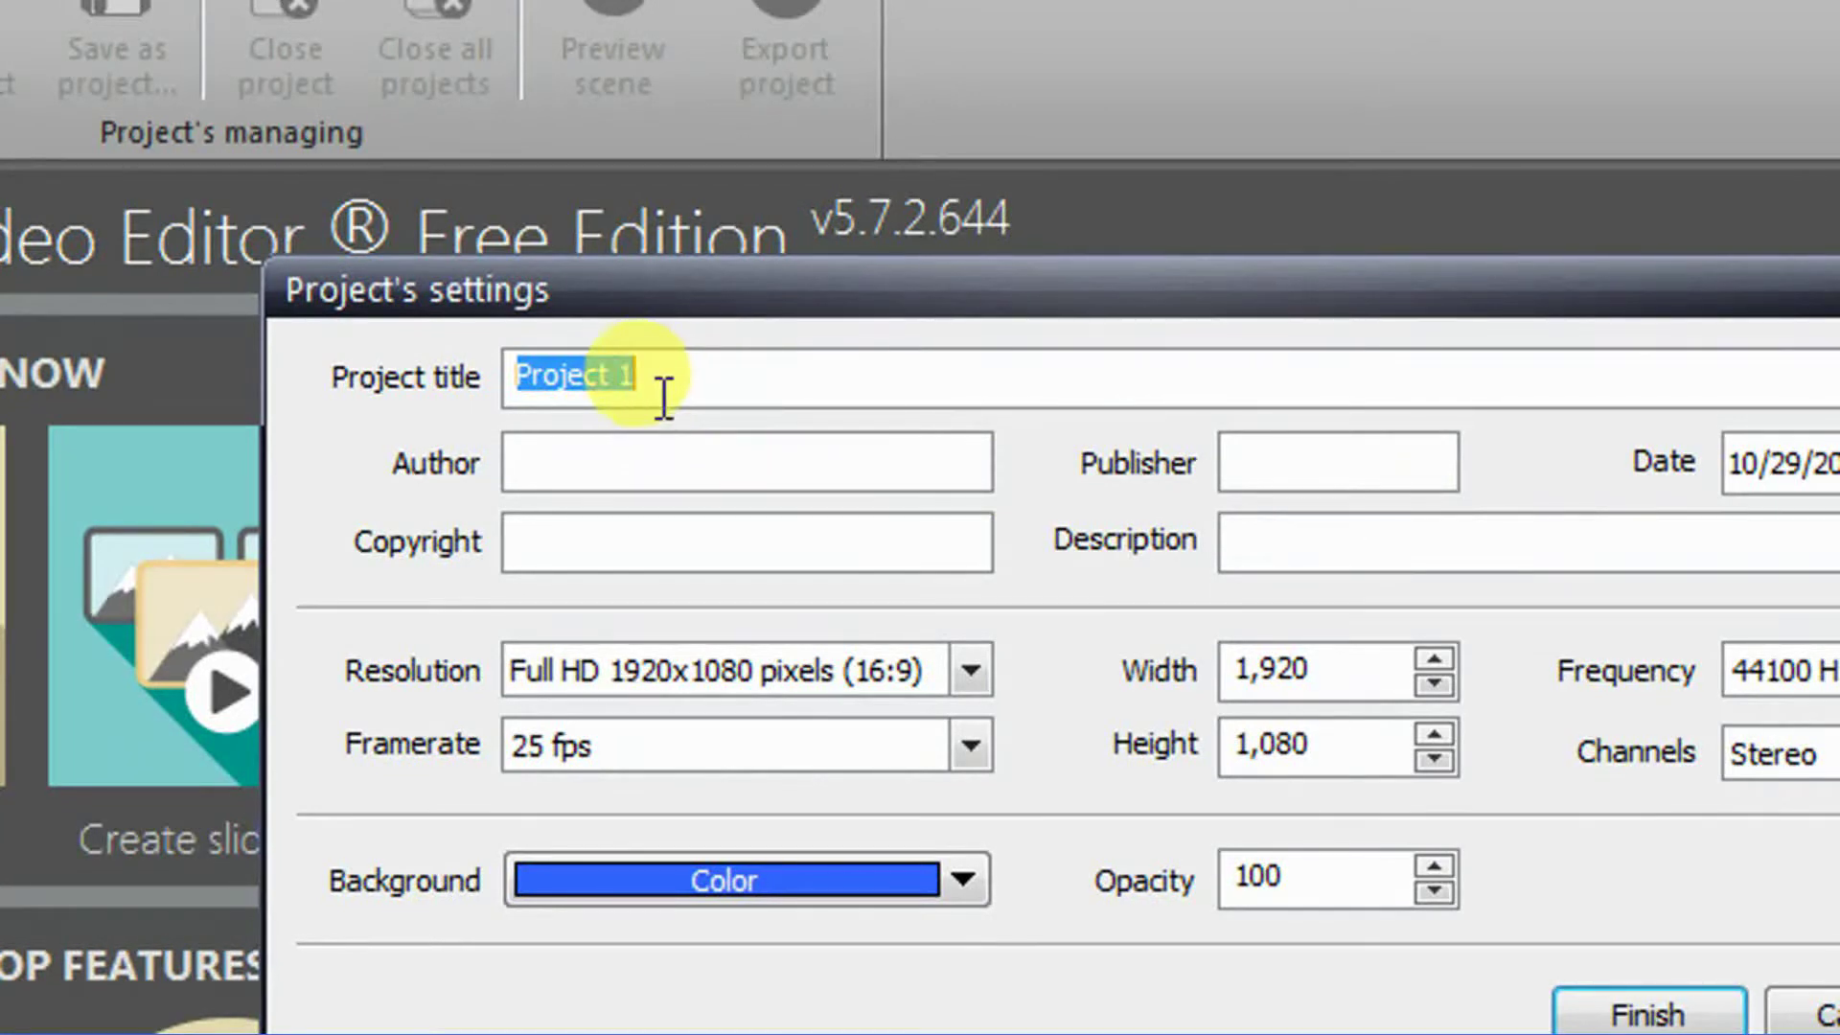
# Keep Project 1 at Full HD 1920x1080 (16:9) with a blue background and finish setup
pyautogui.moveTo(682, 383)
pyautogui.mouseDown()
pyautogui.moveTo(595, 374)
pyautogui.moveTo(673, 374)
pyautogui.mouseUp()
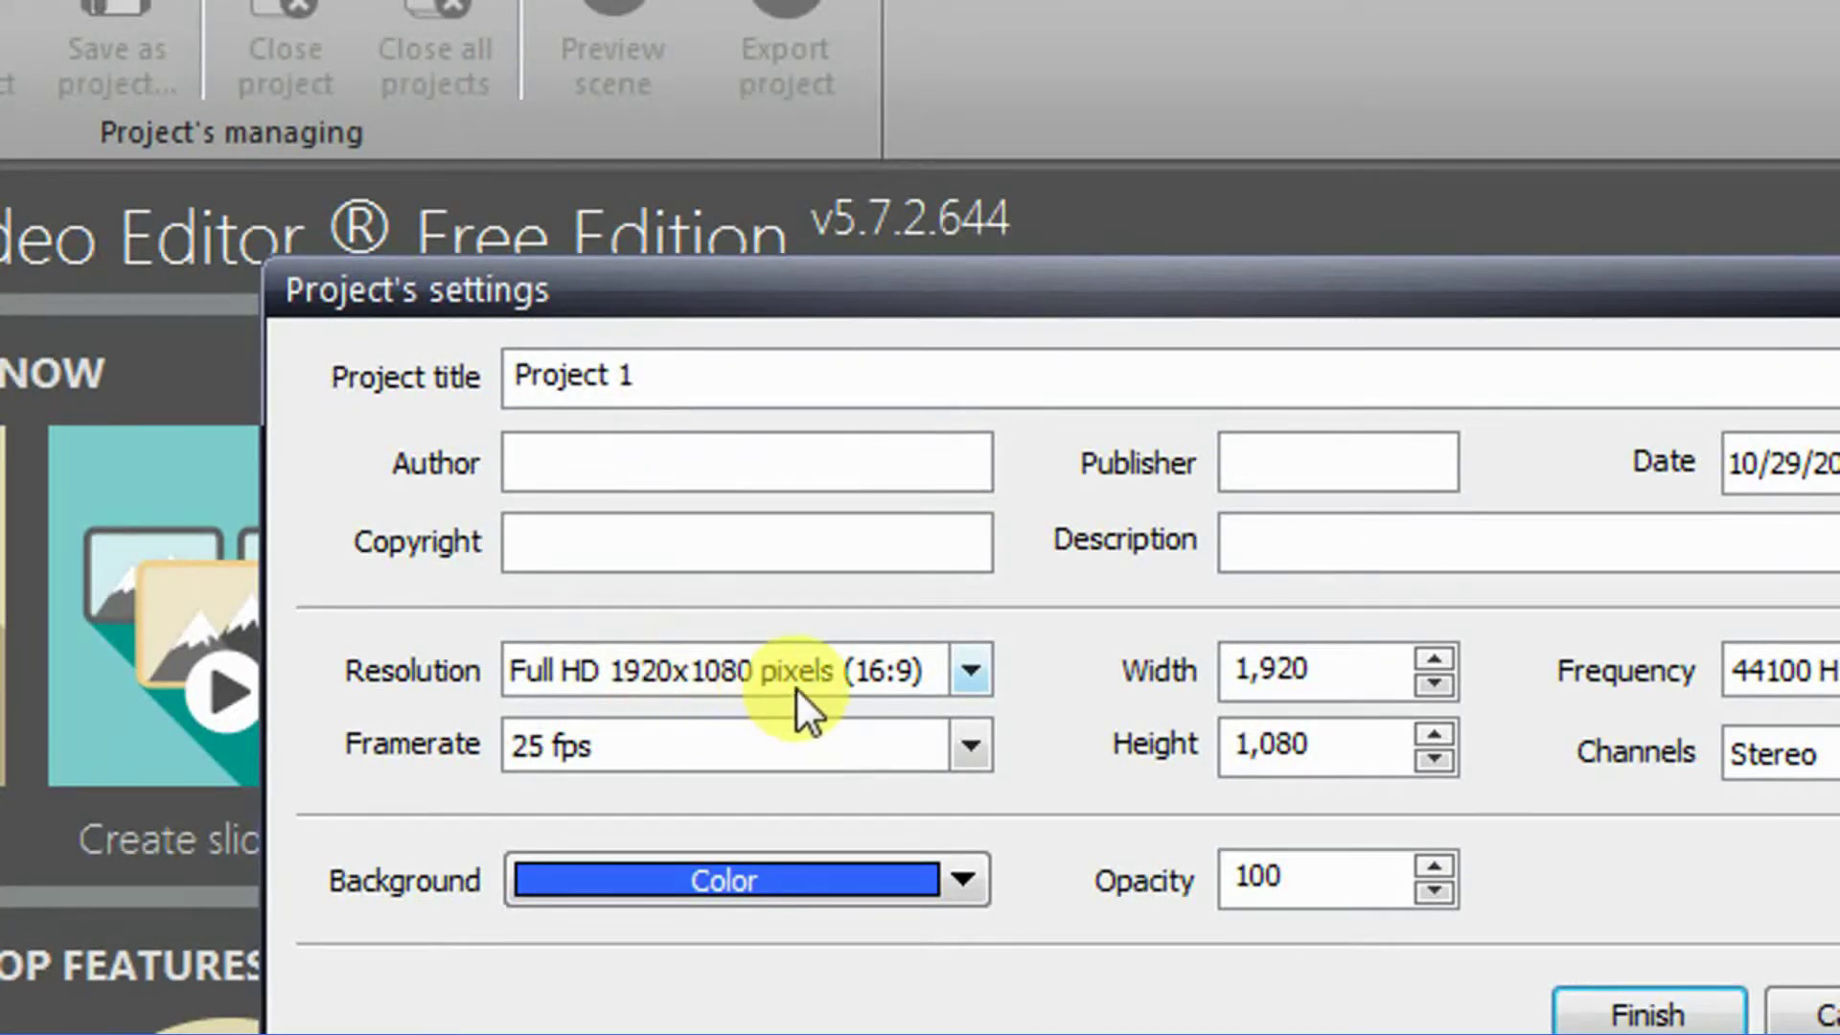
pyautogui.click(971, 673)
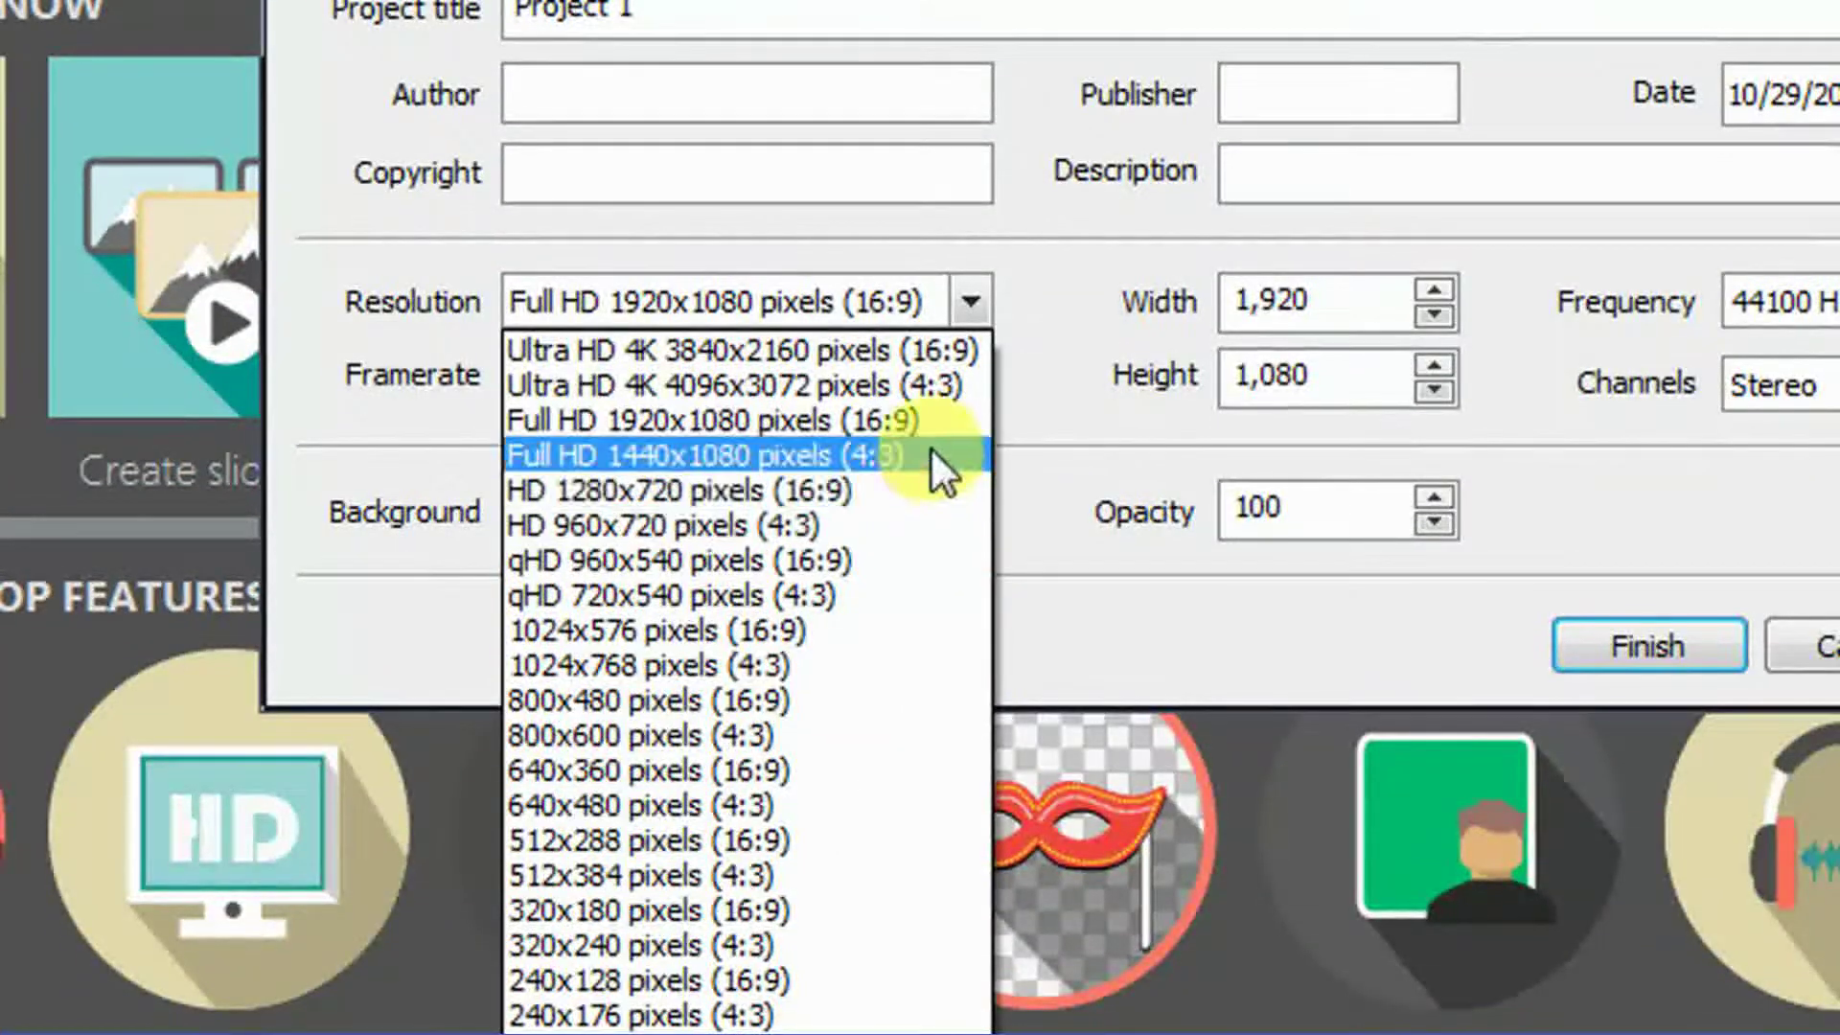
pyautogui.click(927, 419)
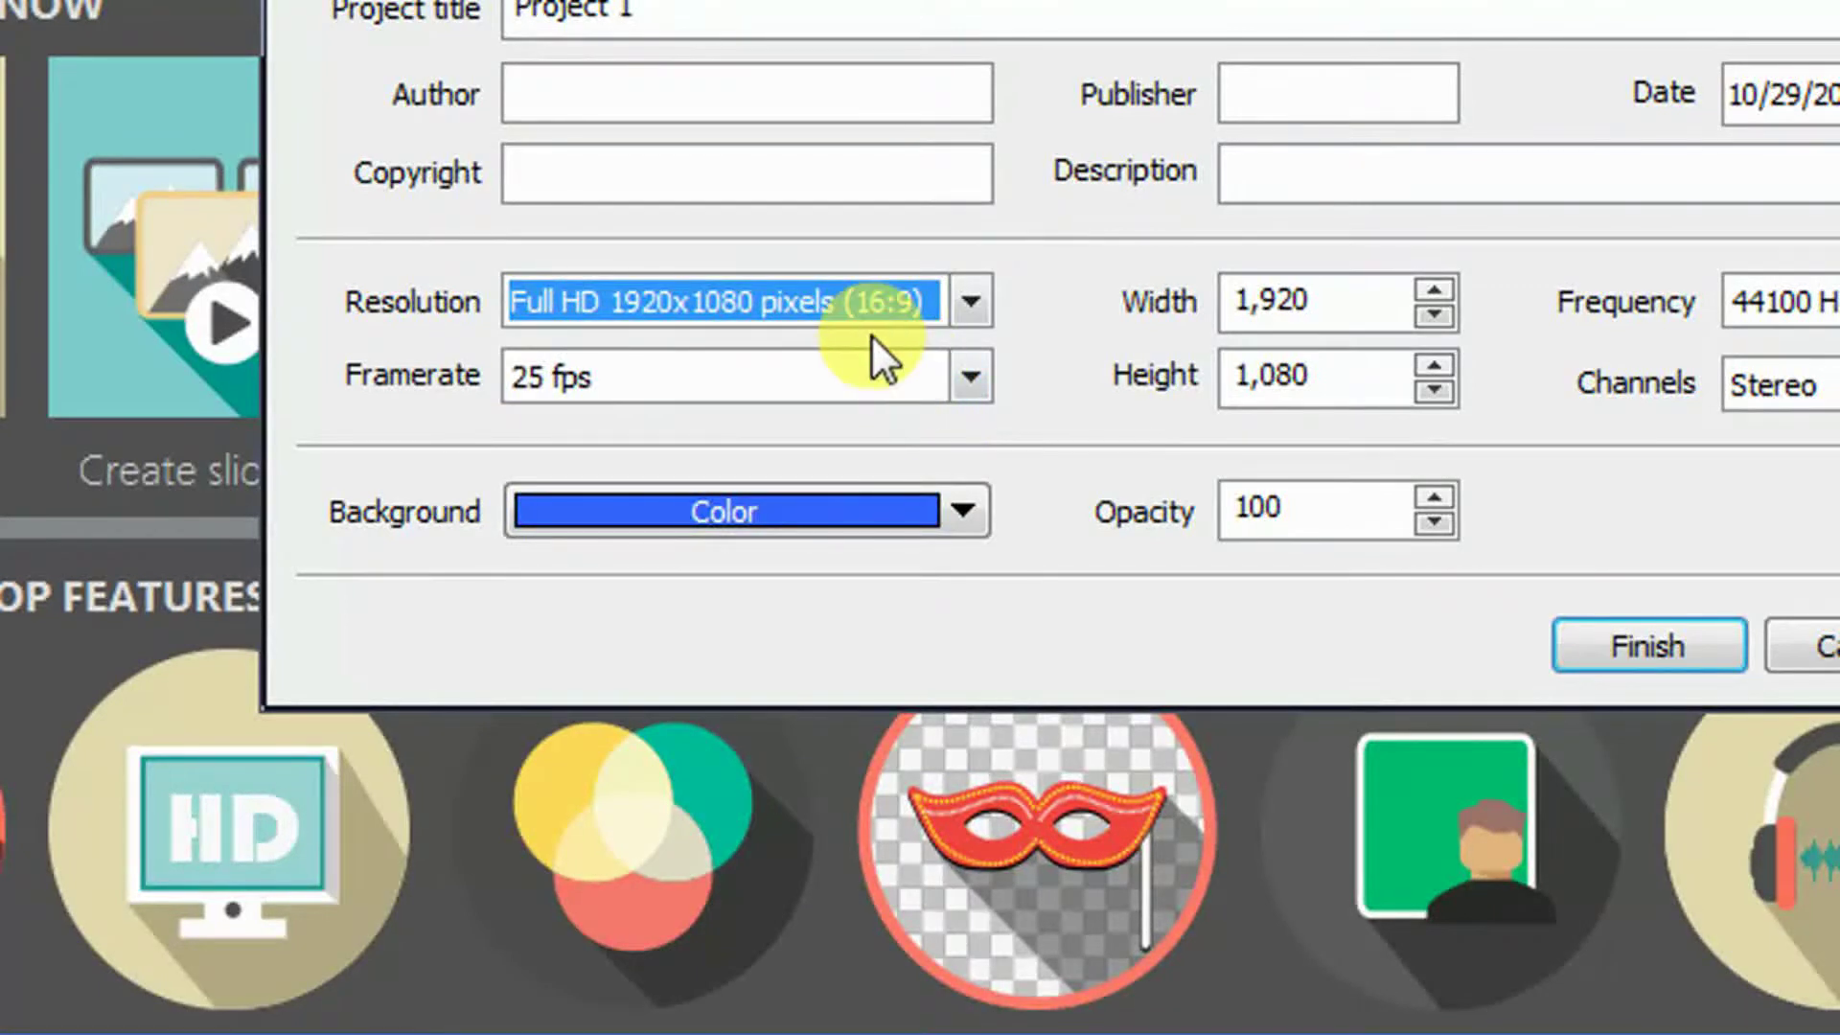
pyautogui.click(953, 508)
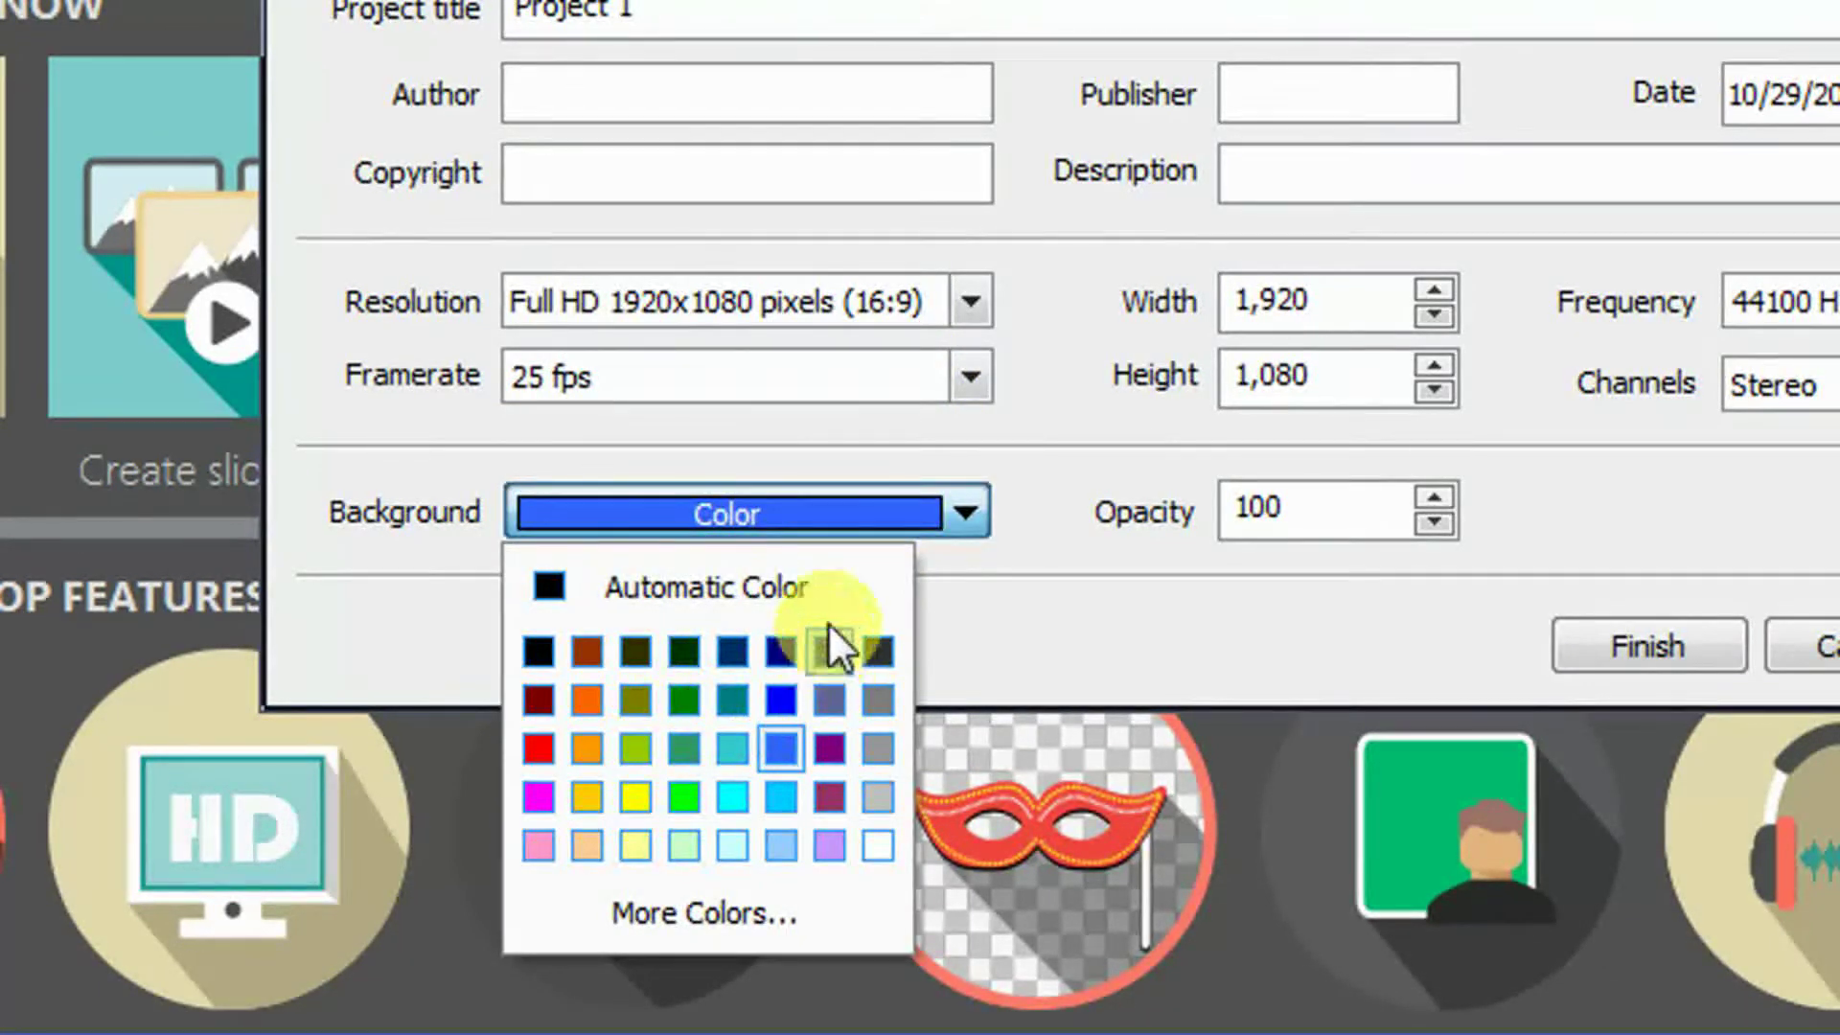
pyautogui.click(1043, 439)
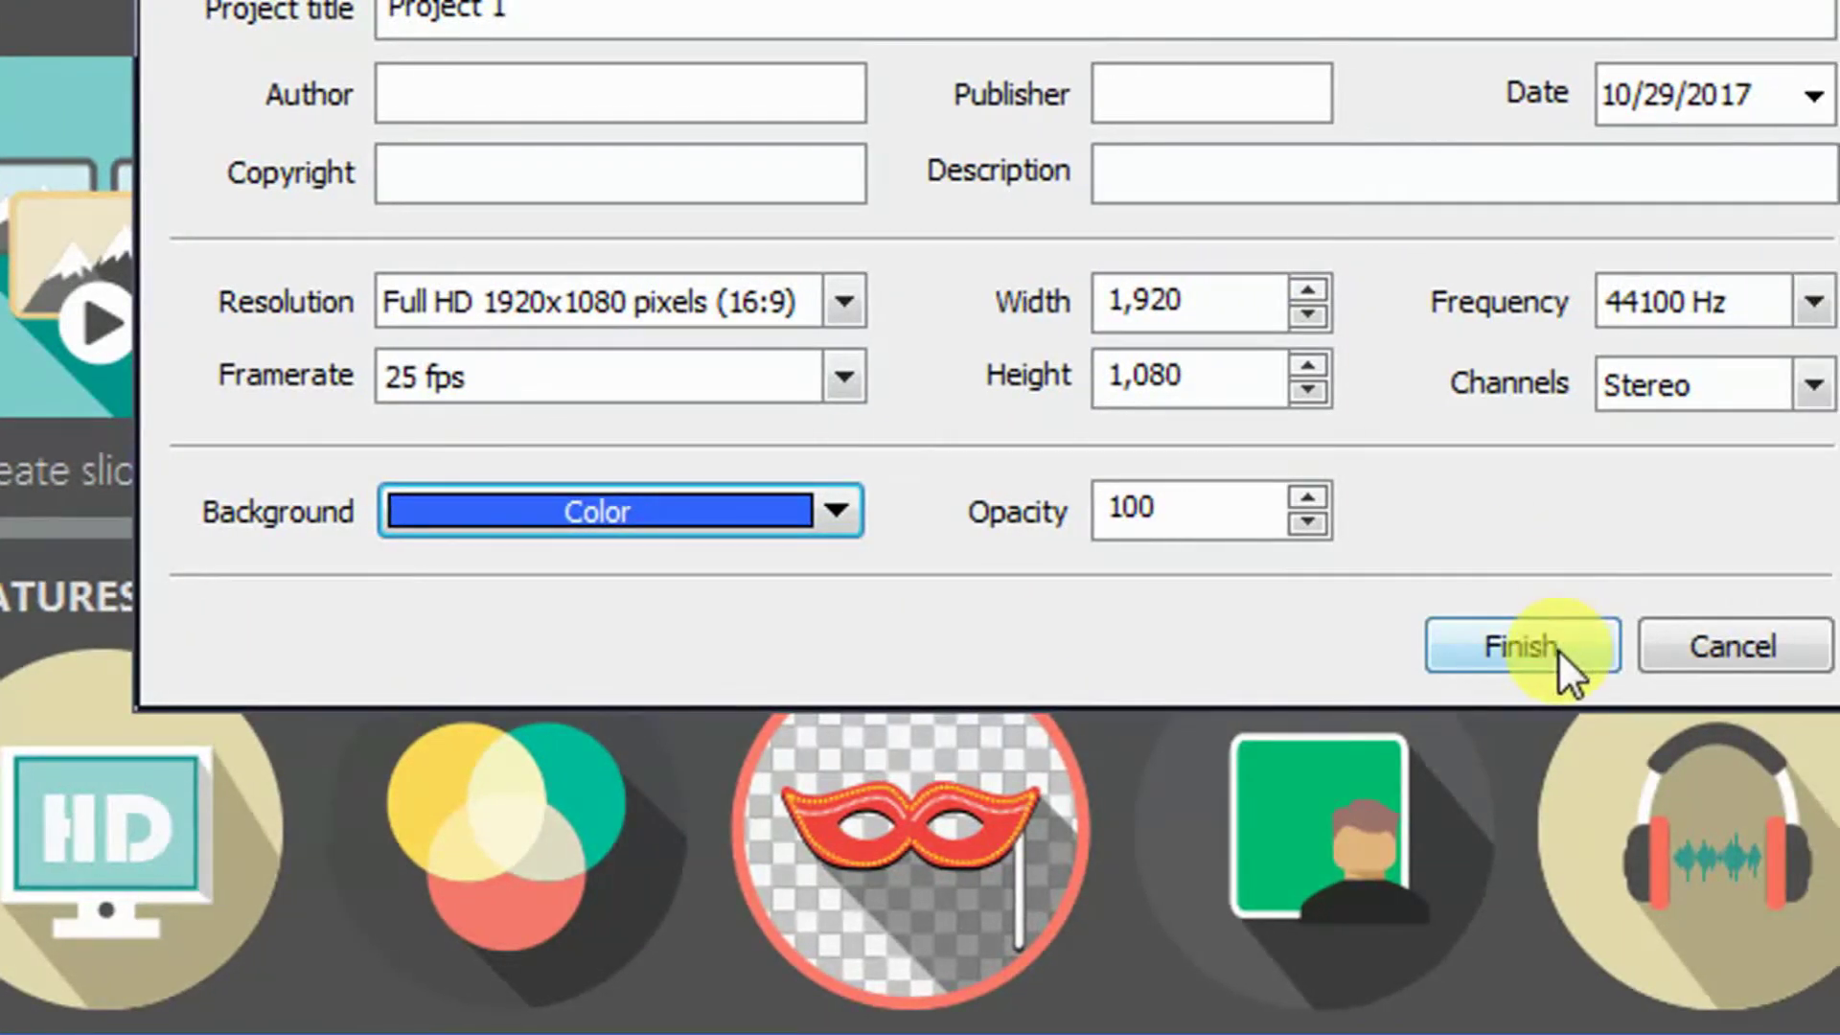
pyautogui.click(1586, 647)
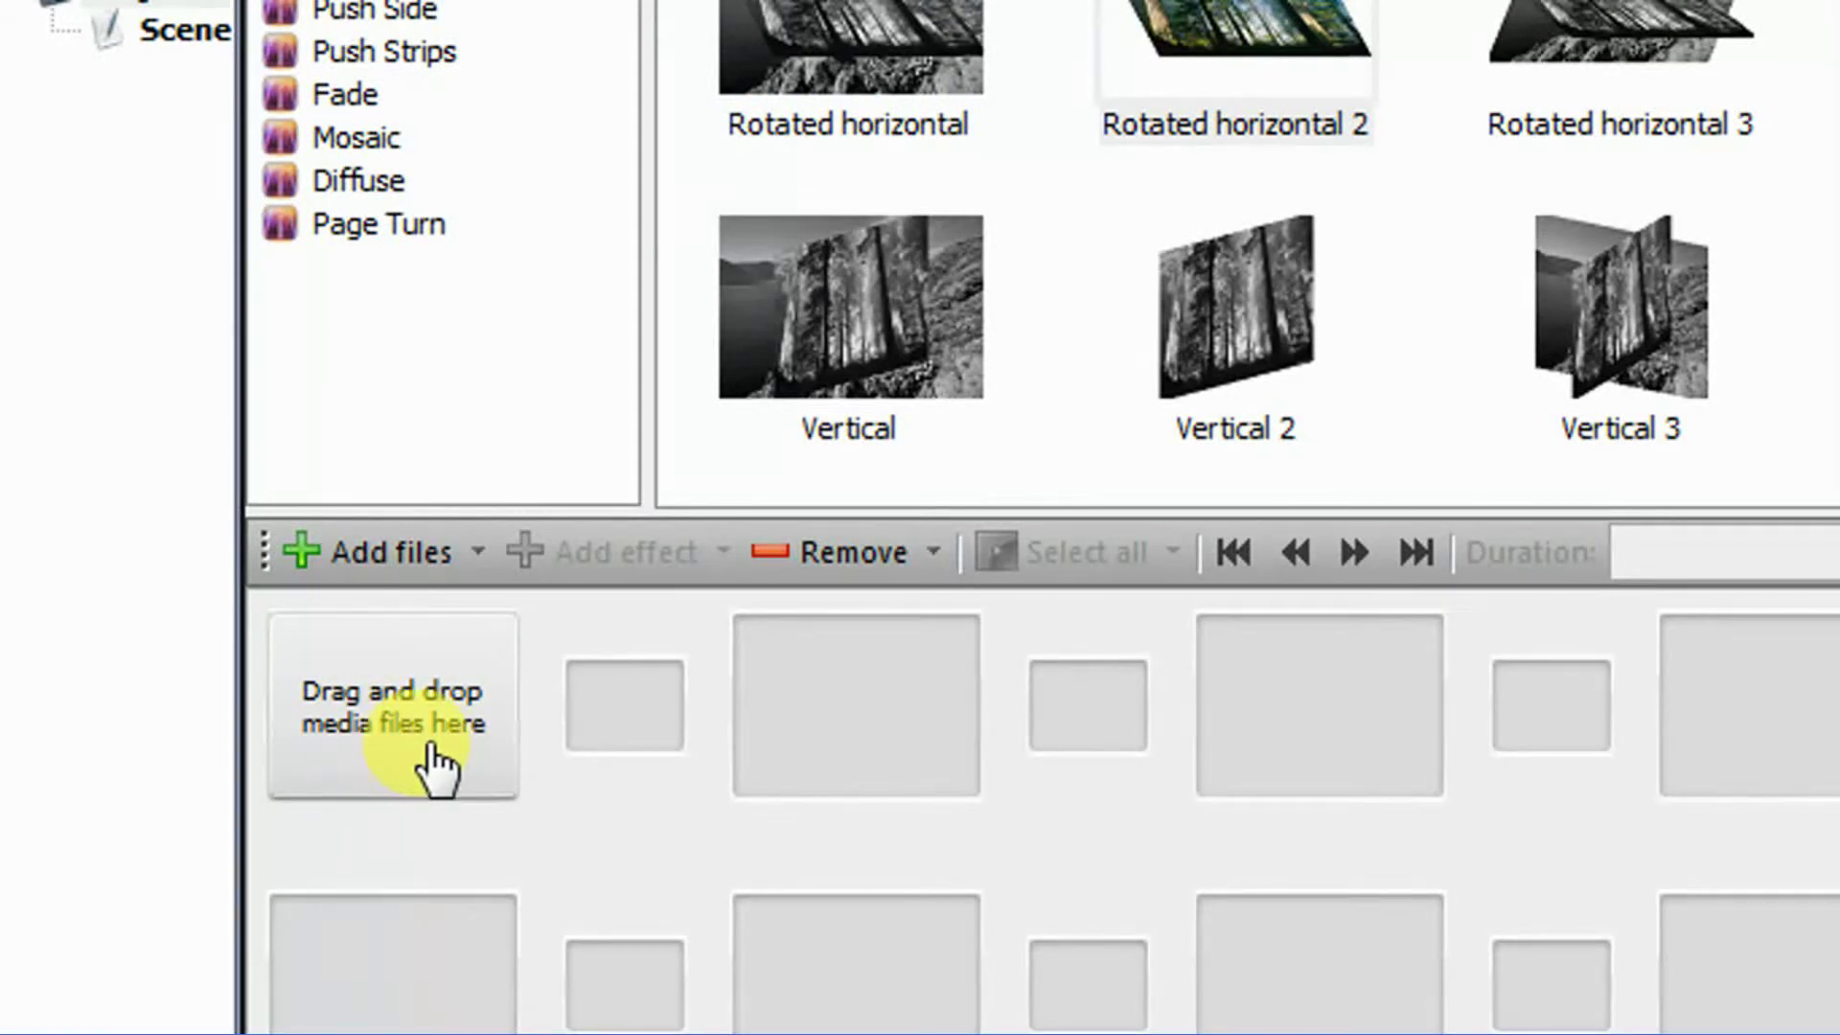
# Add all seven photos from photo > 2, th.jpg through th (6).jpg, to the slideshow
pyautogui.click(419, 730)
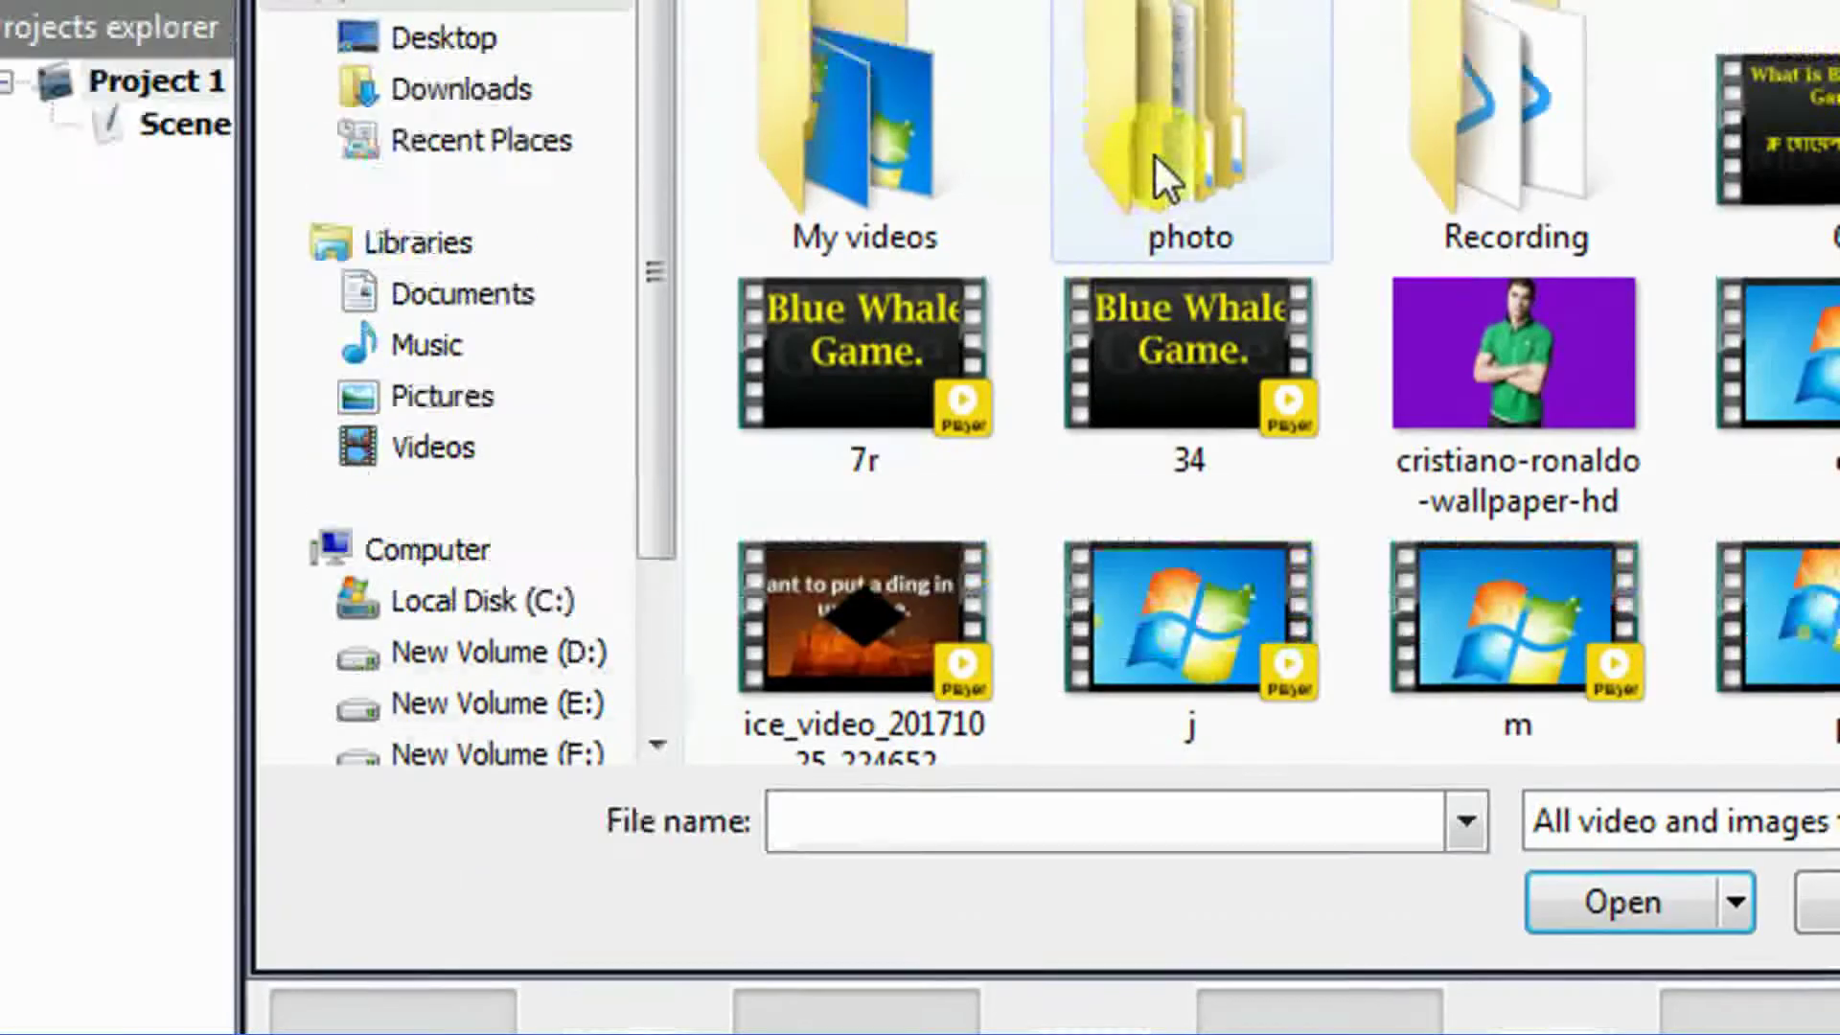
pyautogui.doubleClick(1186, 153)
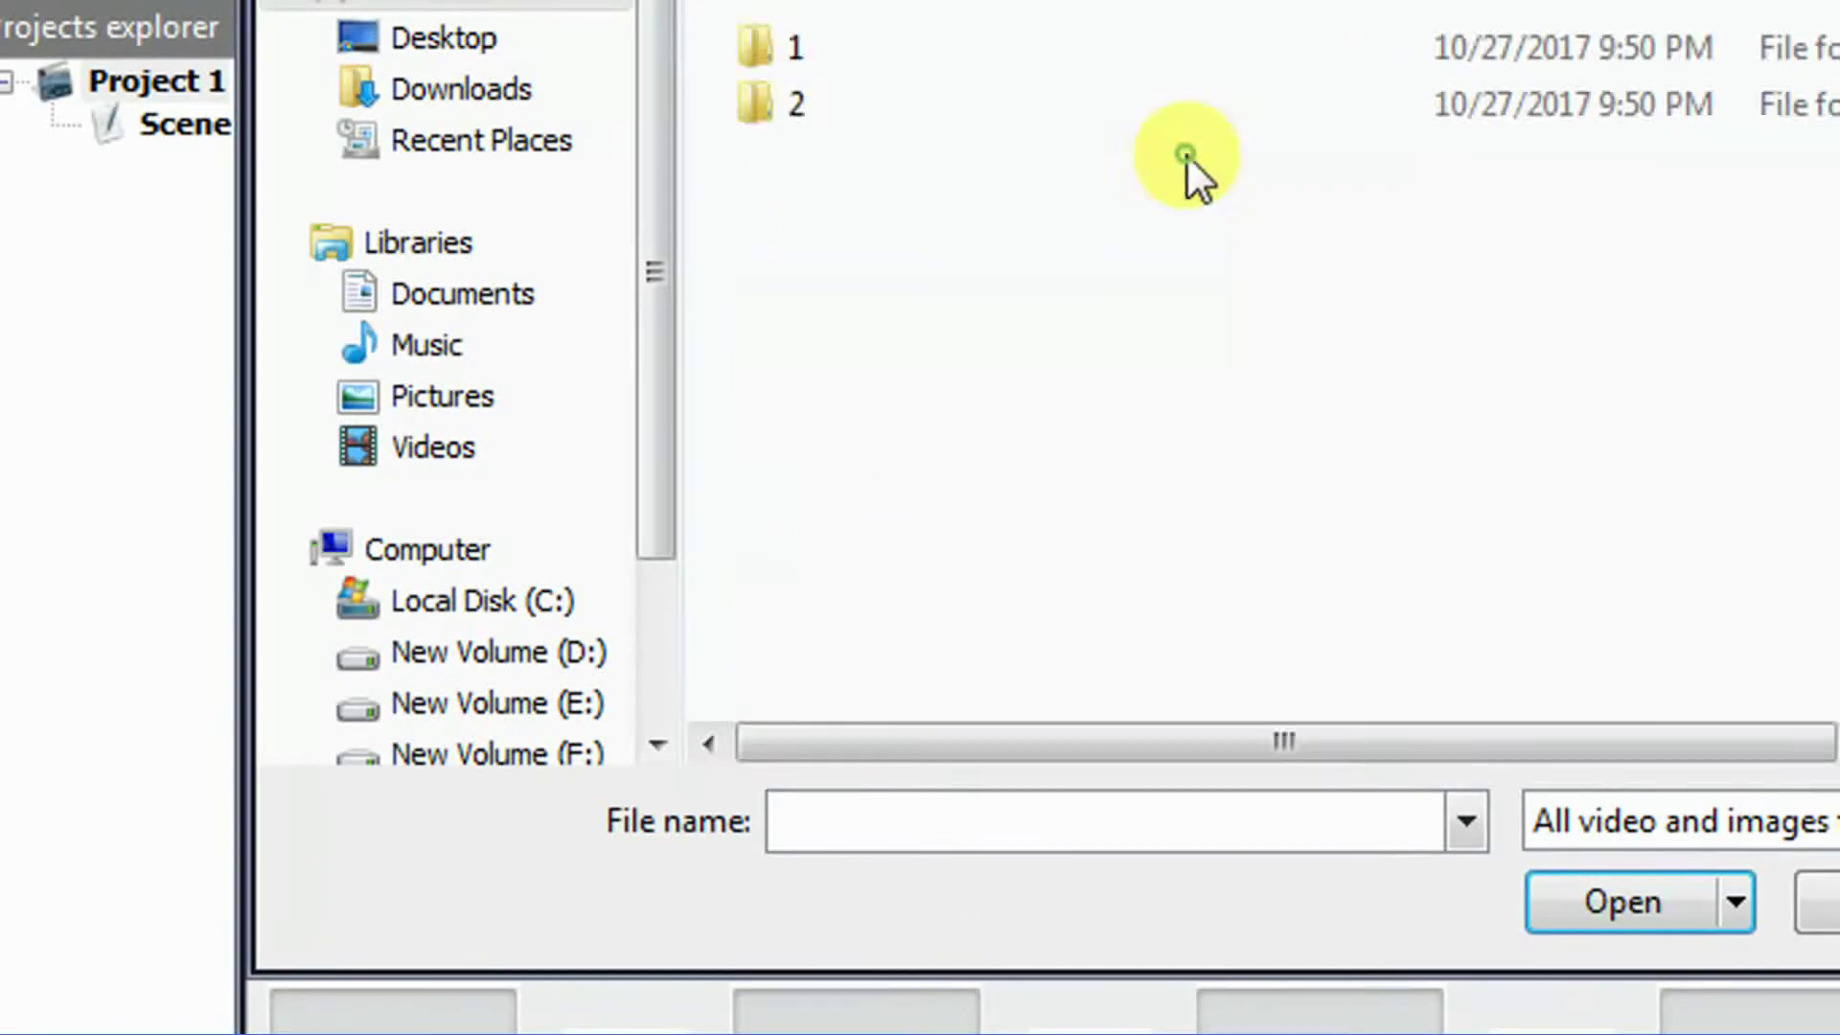
pyautogui.doubleClick(1188, 155)
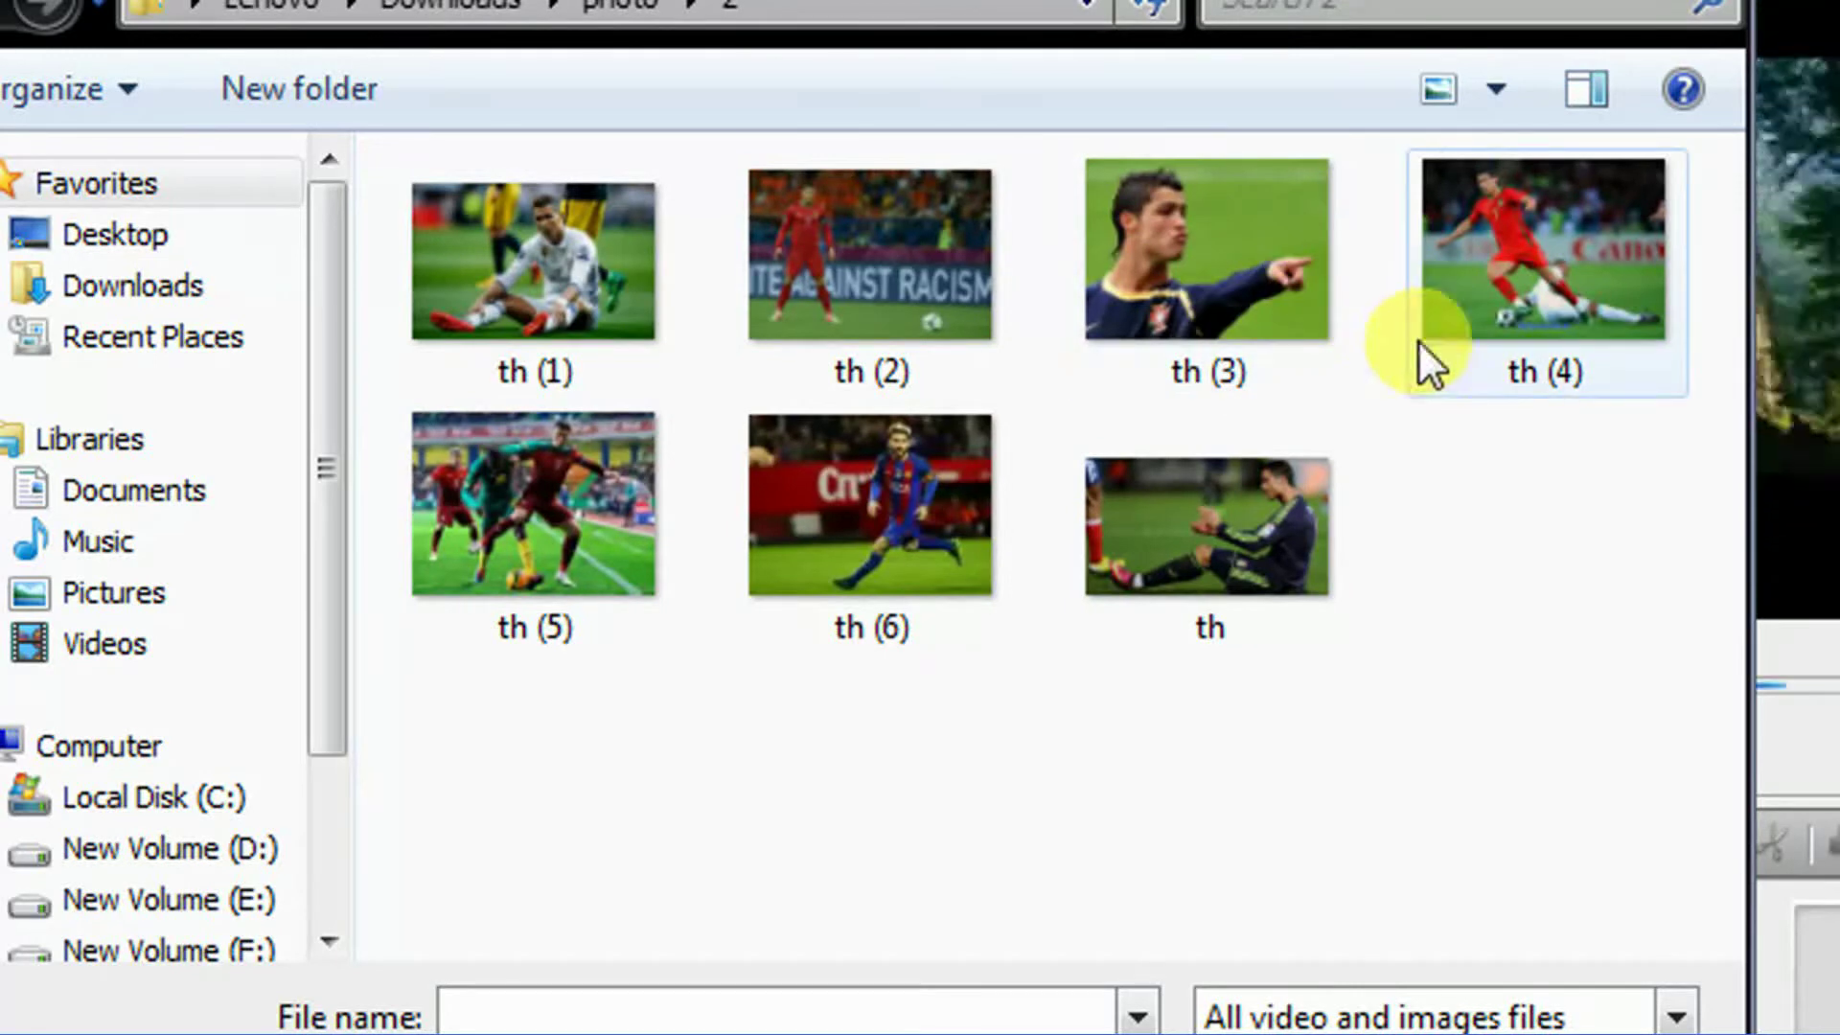
pyautogui.click(590, 299)
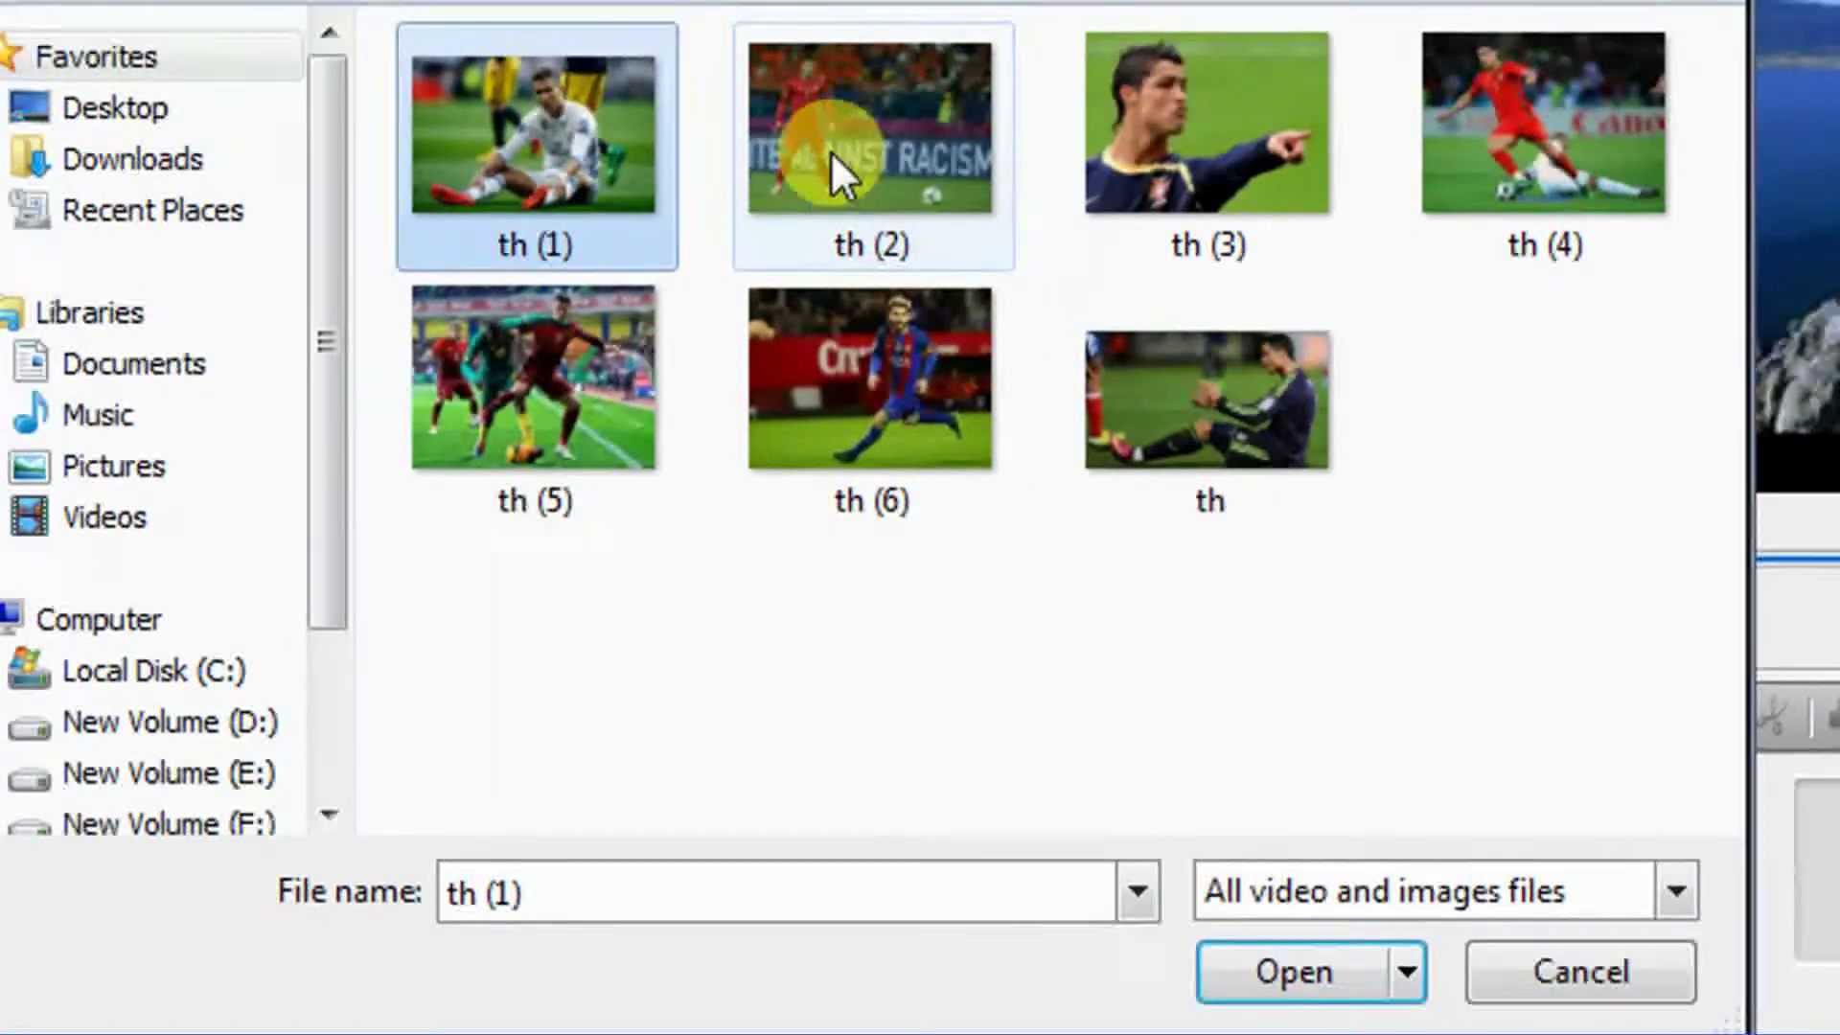
pyautogui.click(830, 11)
pyautogui.click(672, 169)
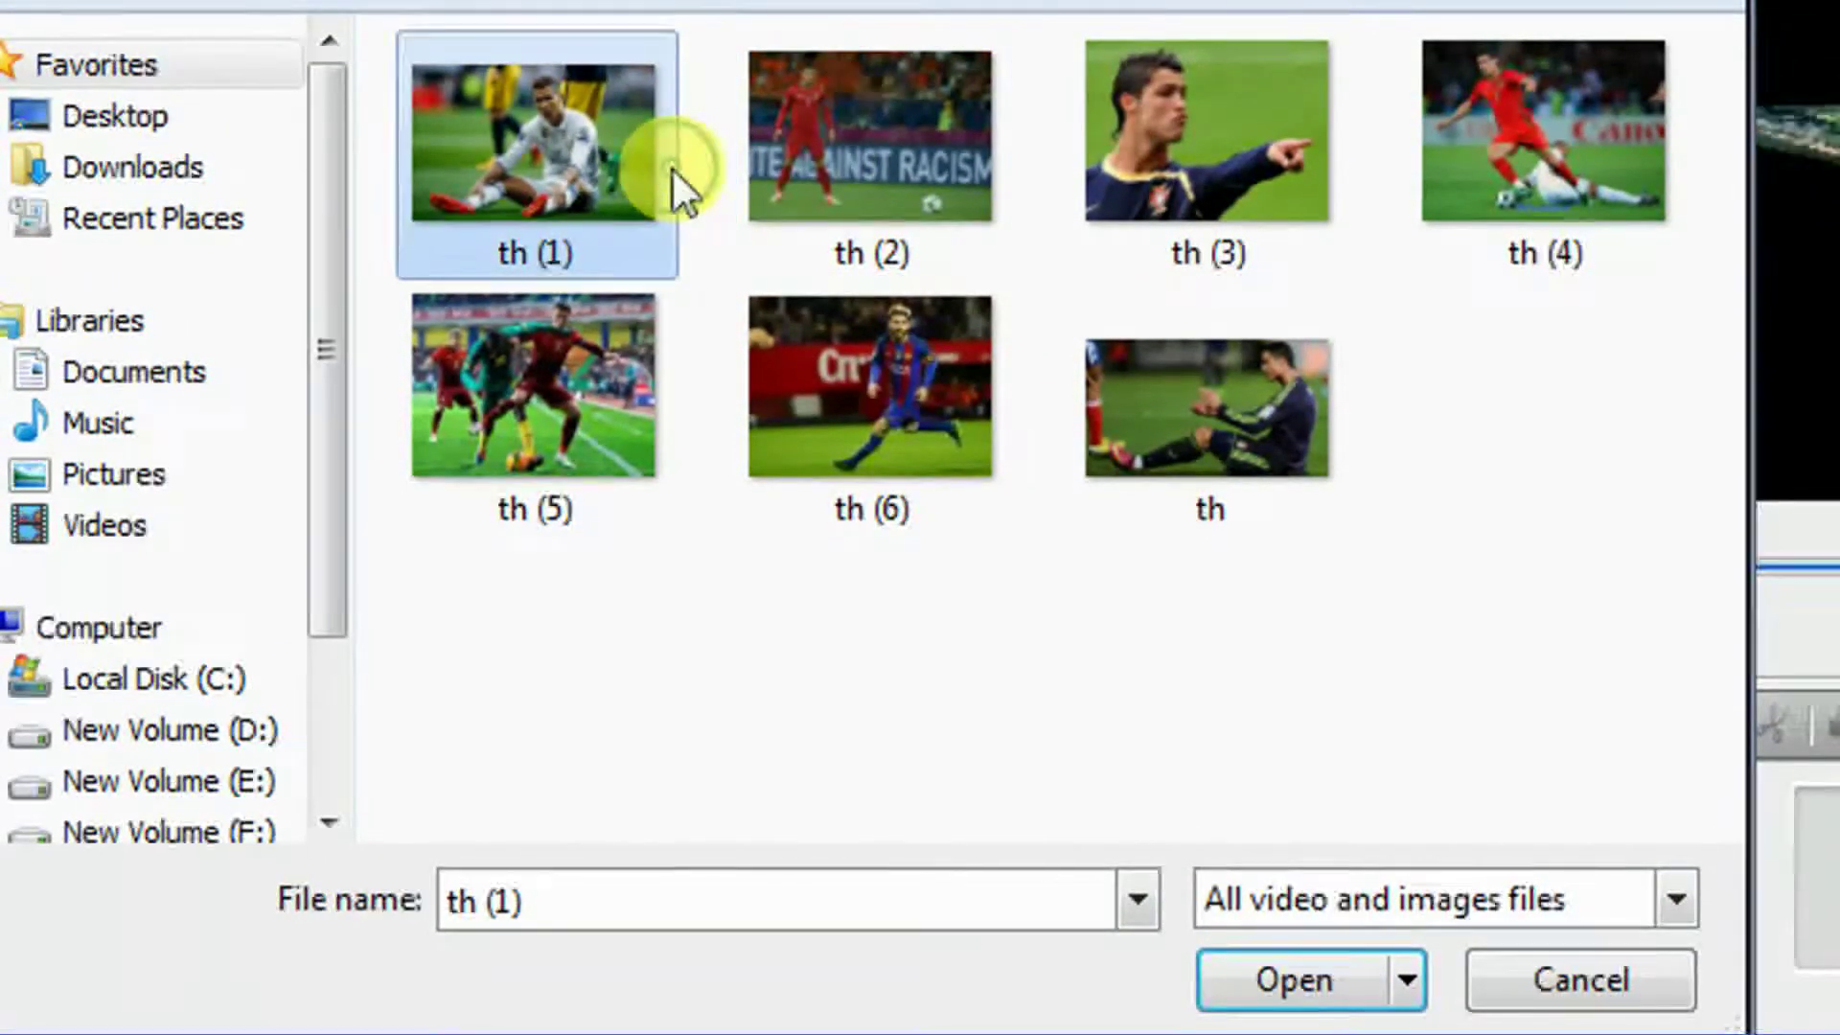
pyautogui.hotkey('ctrl', 'a')
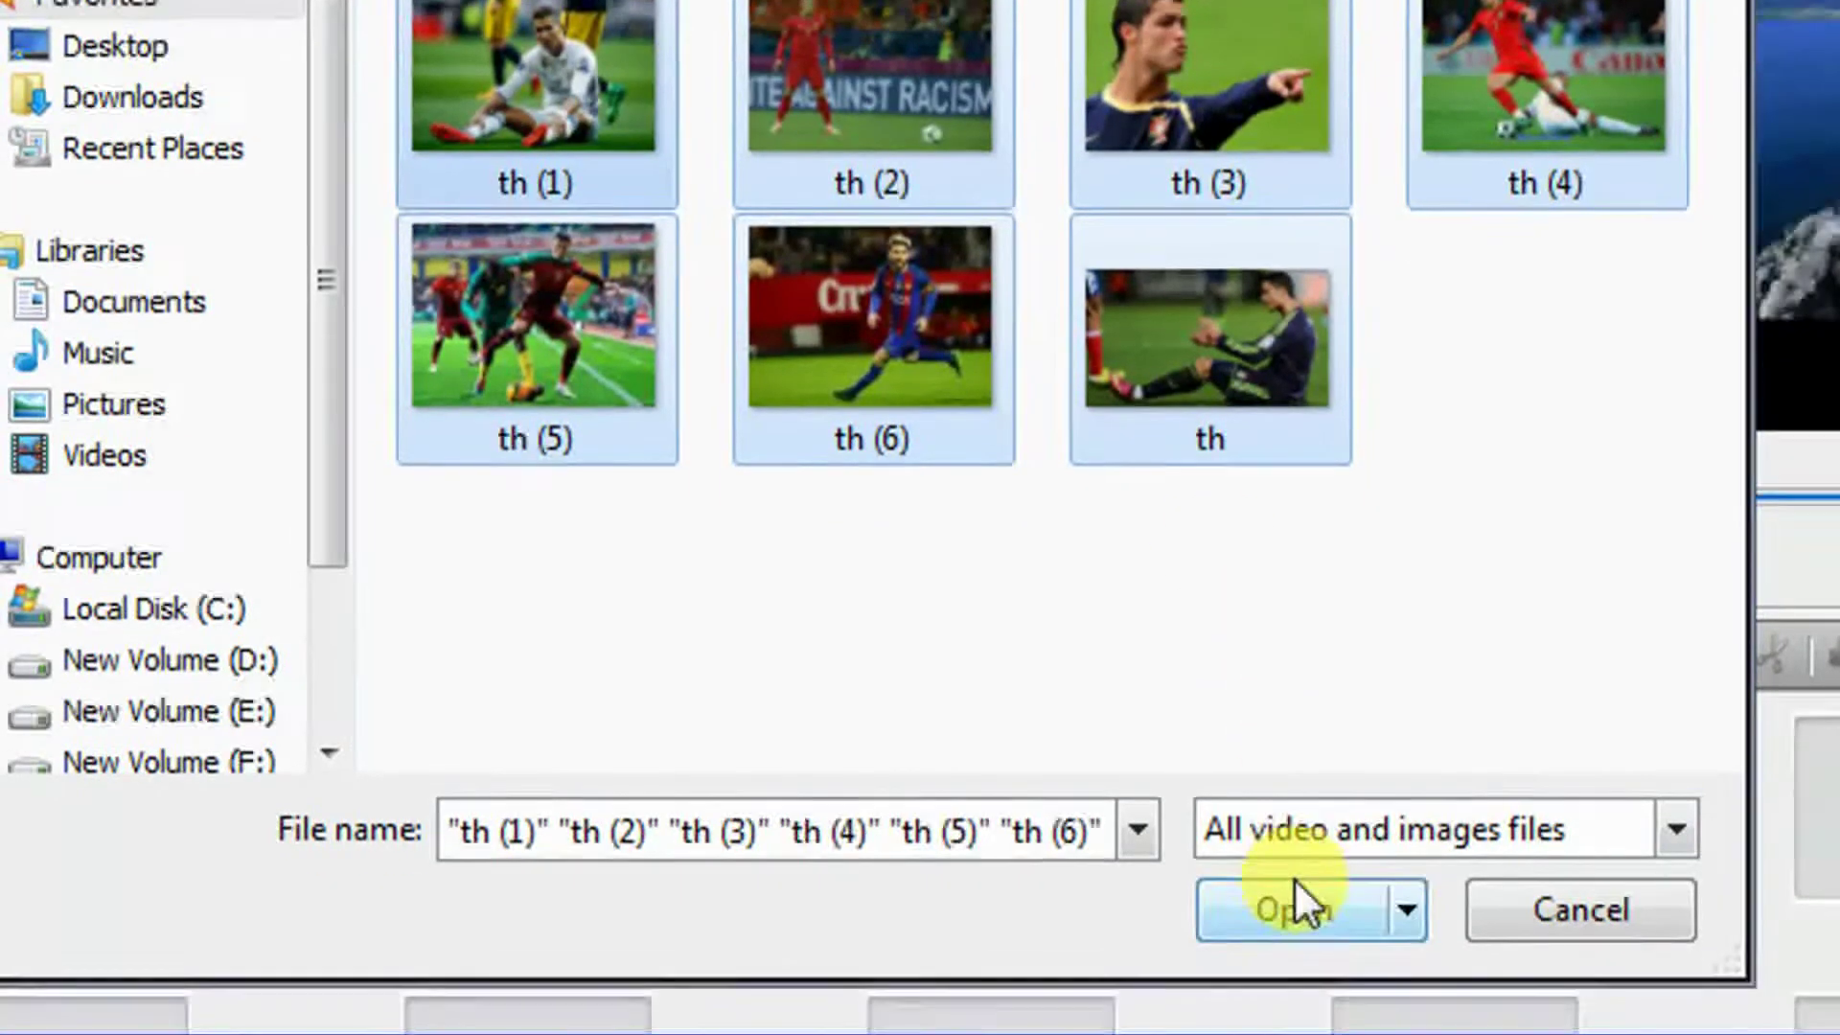
pyautogui.click(1294, 979)
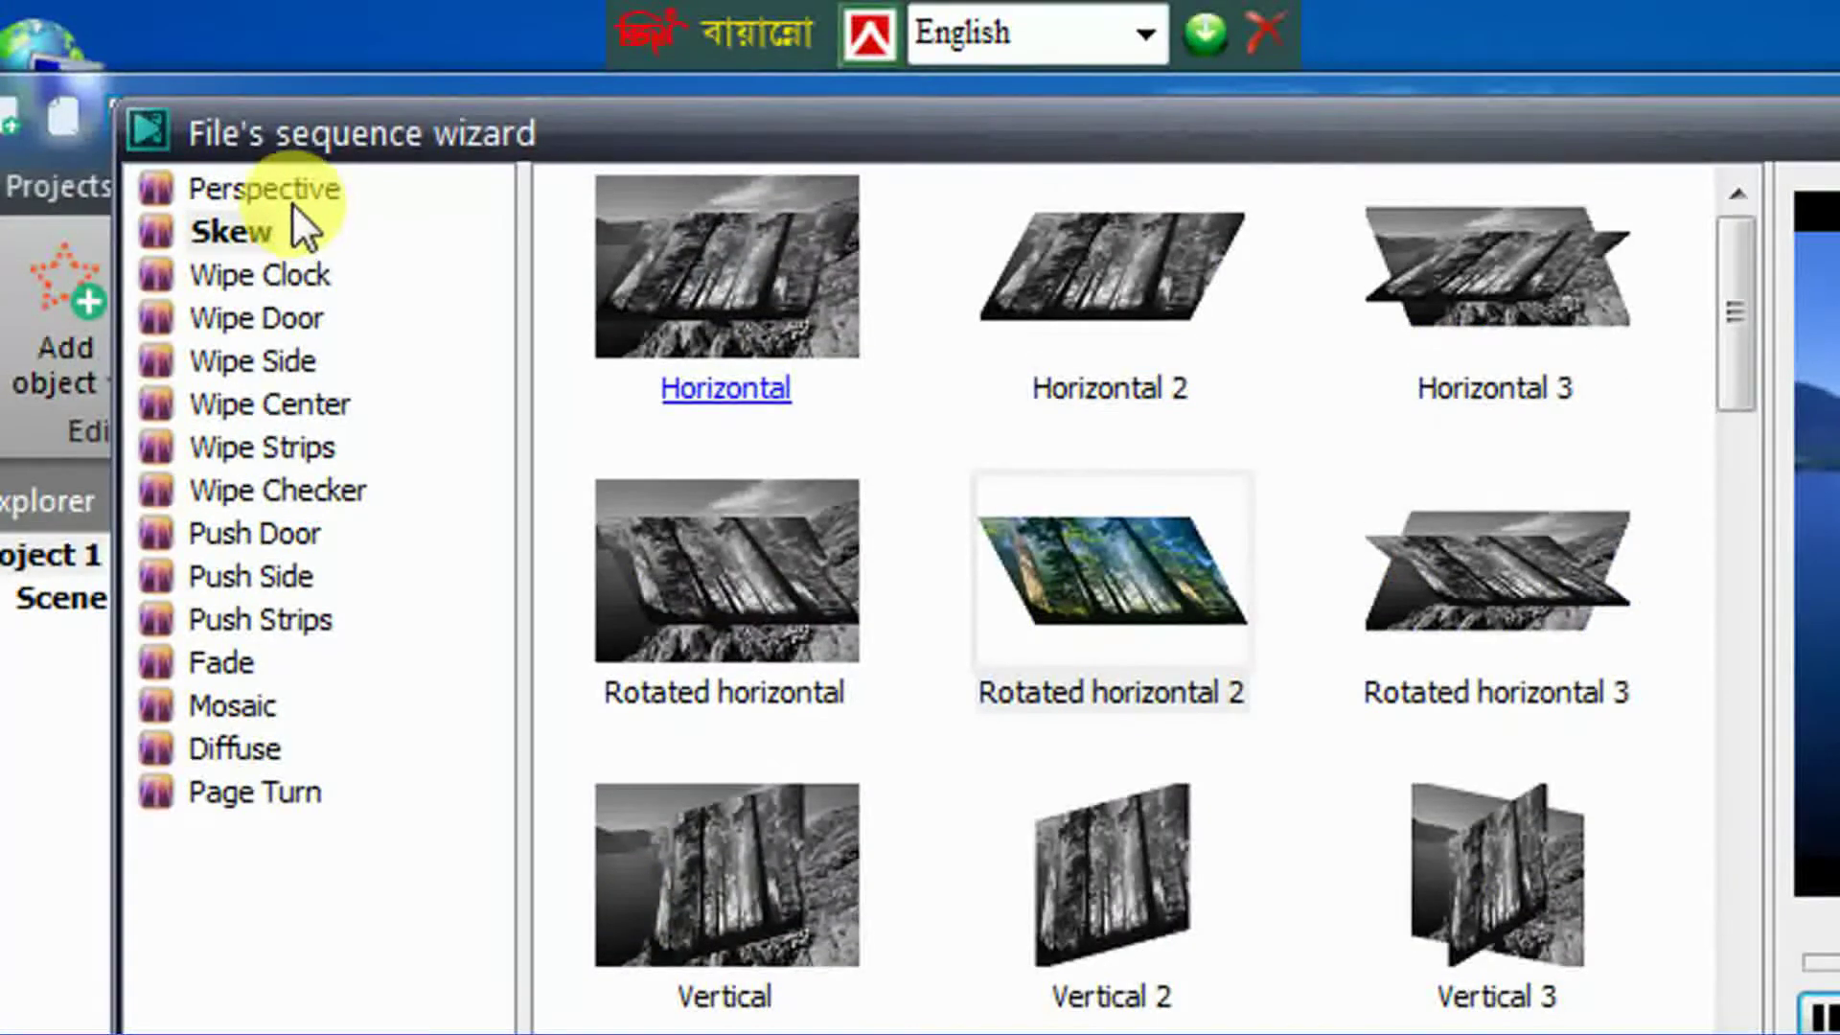
# Place the Perspective Horizontal 2 transition between th (1) and th (2)
pyautogui.click(287, 194)
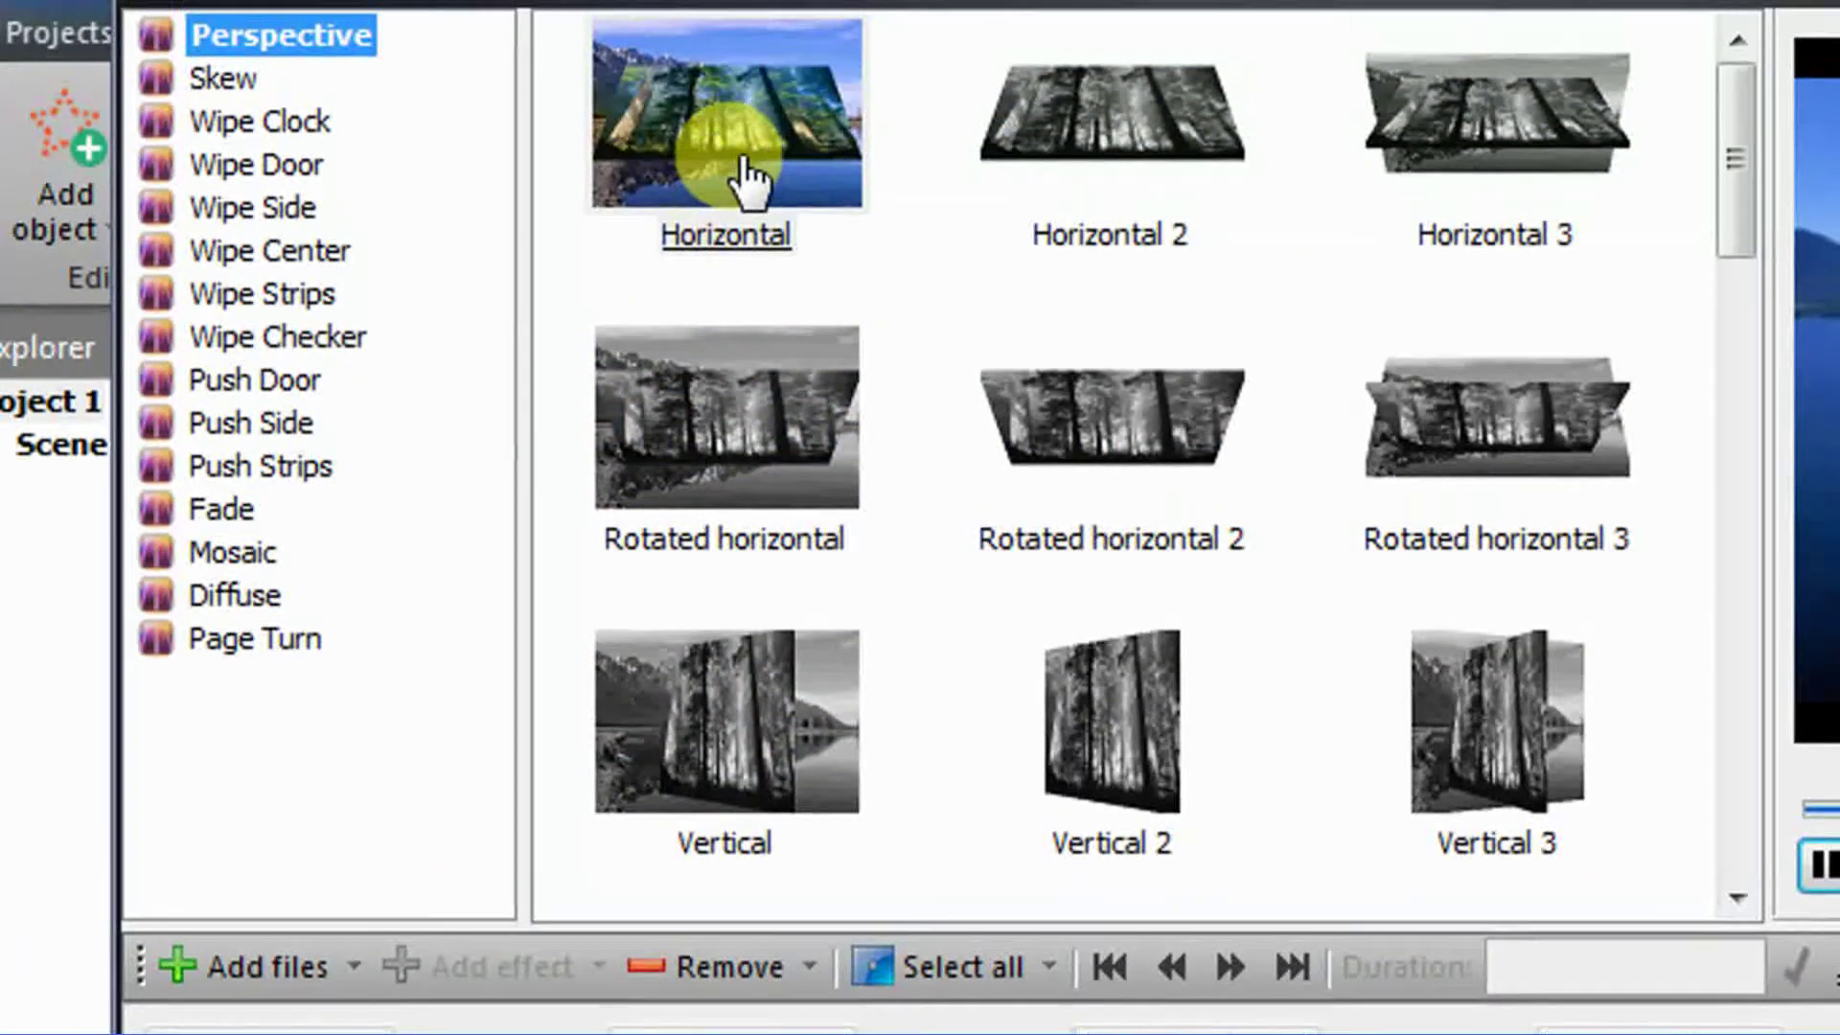
pyautogui.moveTo(751, 338); pyautogui.dragTo(734, 326)
pyautogui.moveTo(734, 173); pyautogui.dragTo(498, 876)
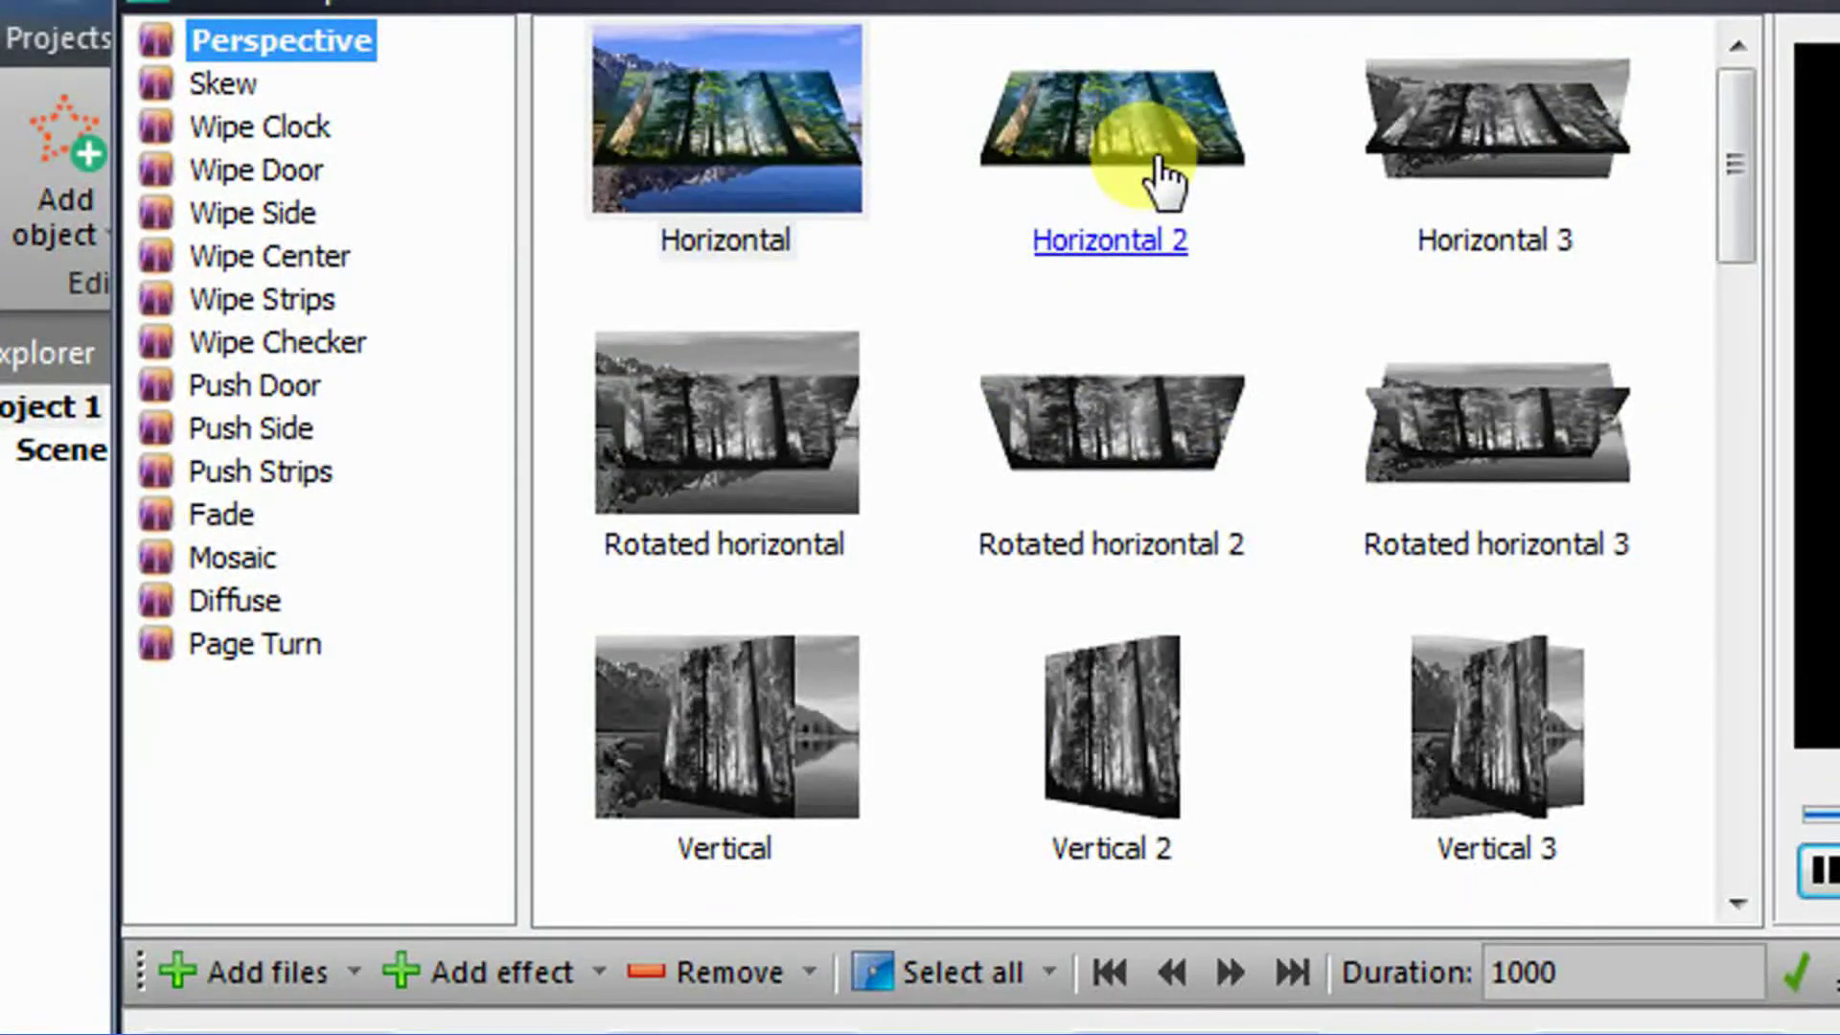
pyautogui.click(1169, 177)
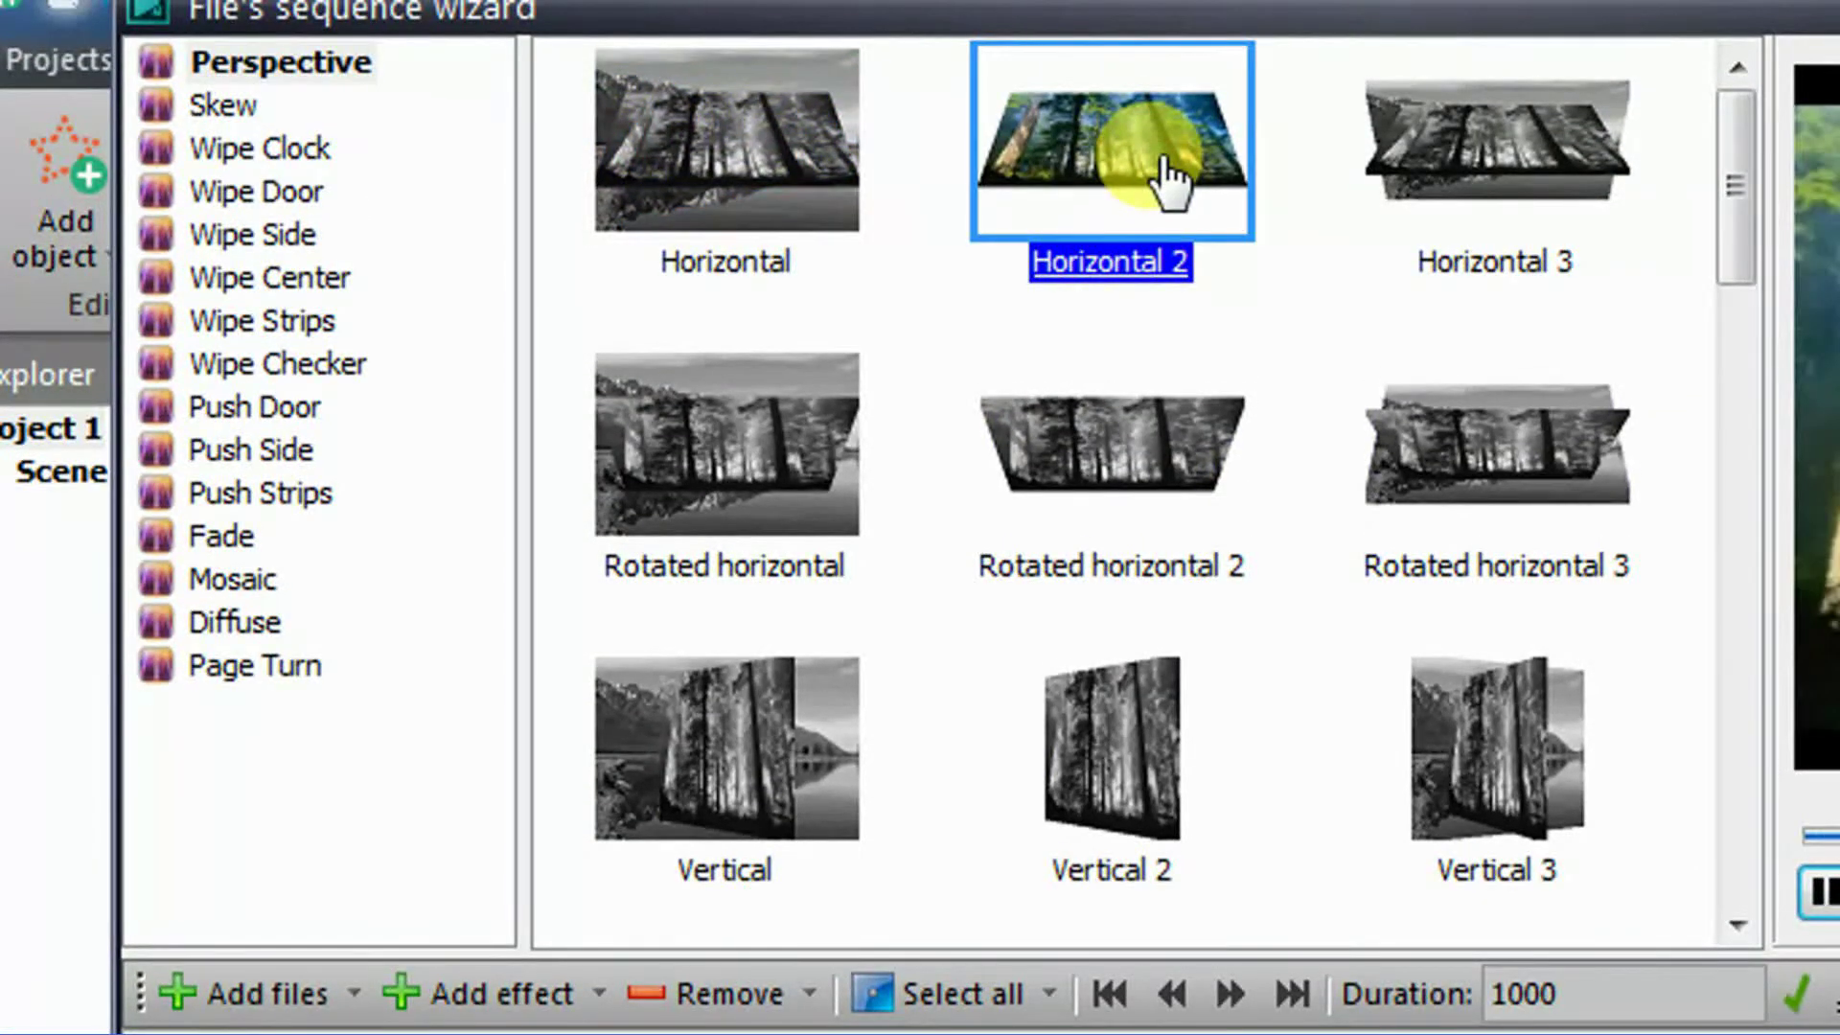
pyautogui.moveTo(1165, 178); pyautogui.dragTo(517, 891)
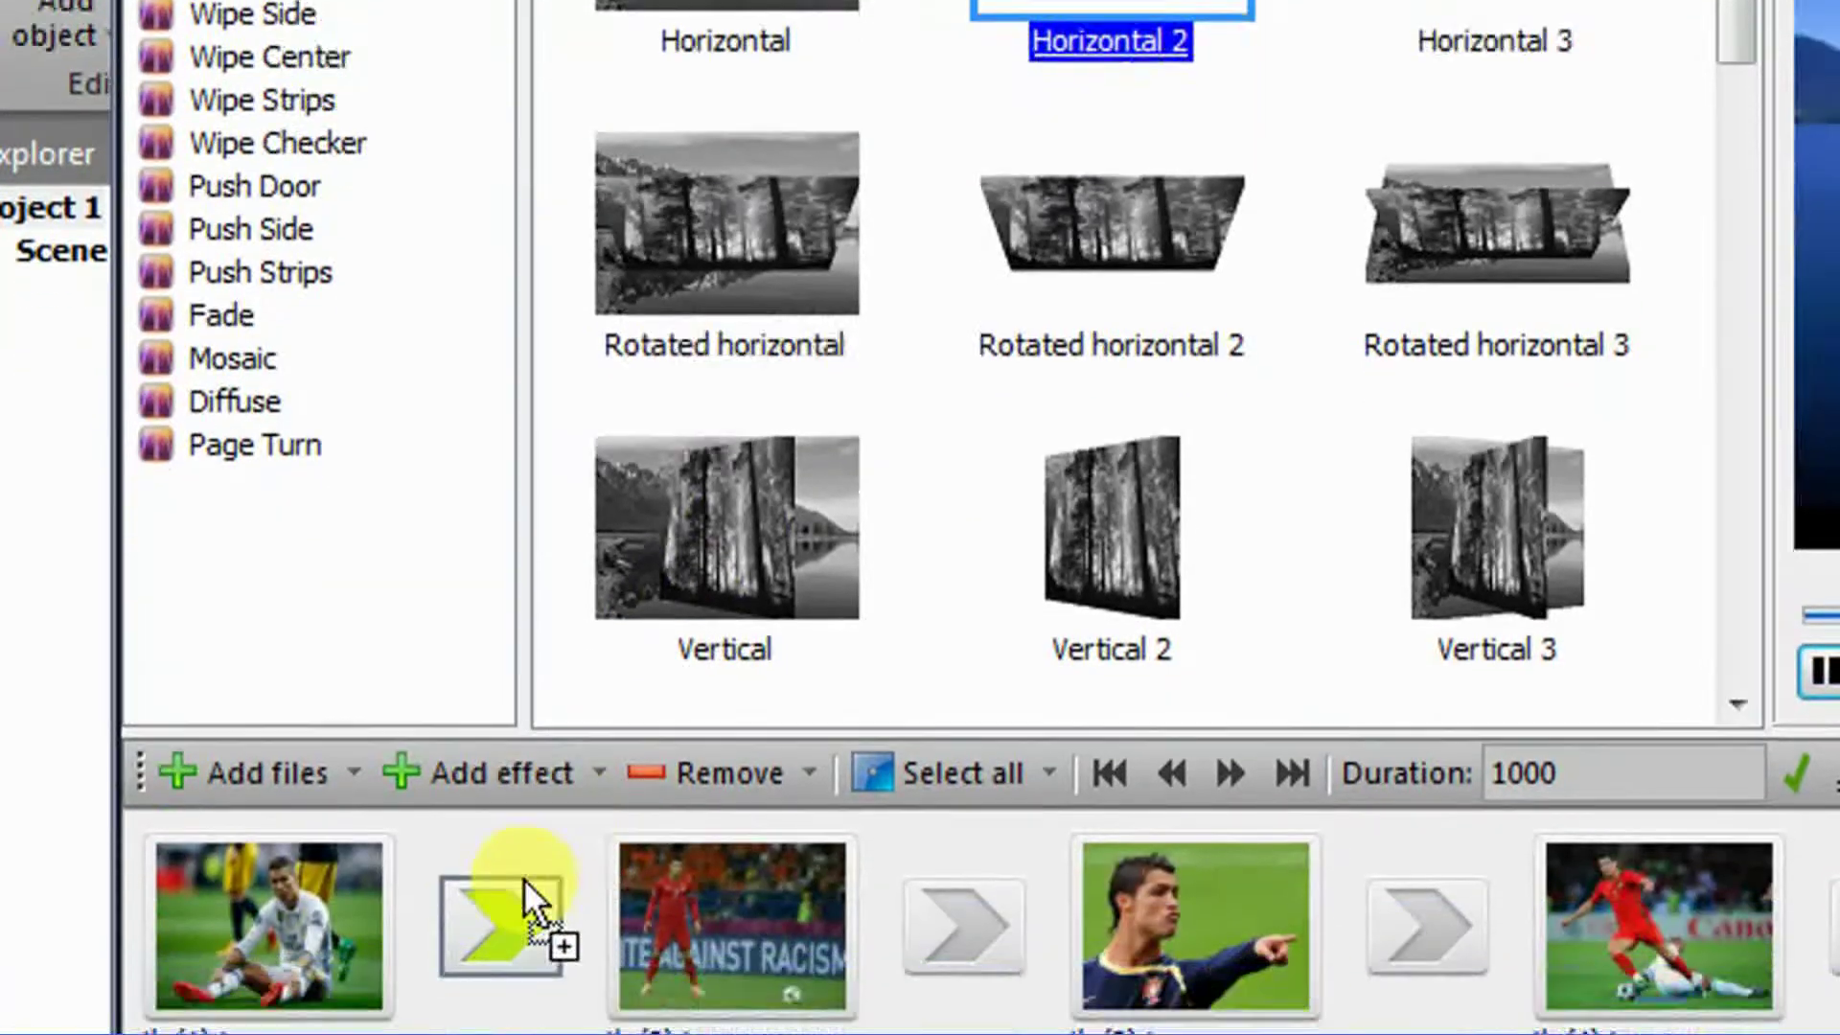
# Place the Perspective Rotated horizontal 2 transition between th (2) and th (3)
pyautogui.click(1174, 257)
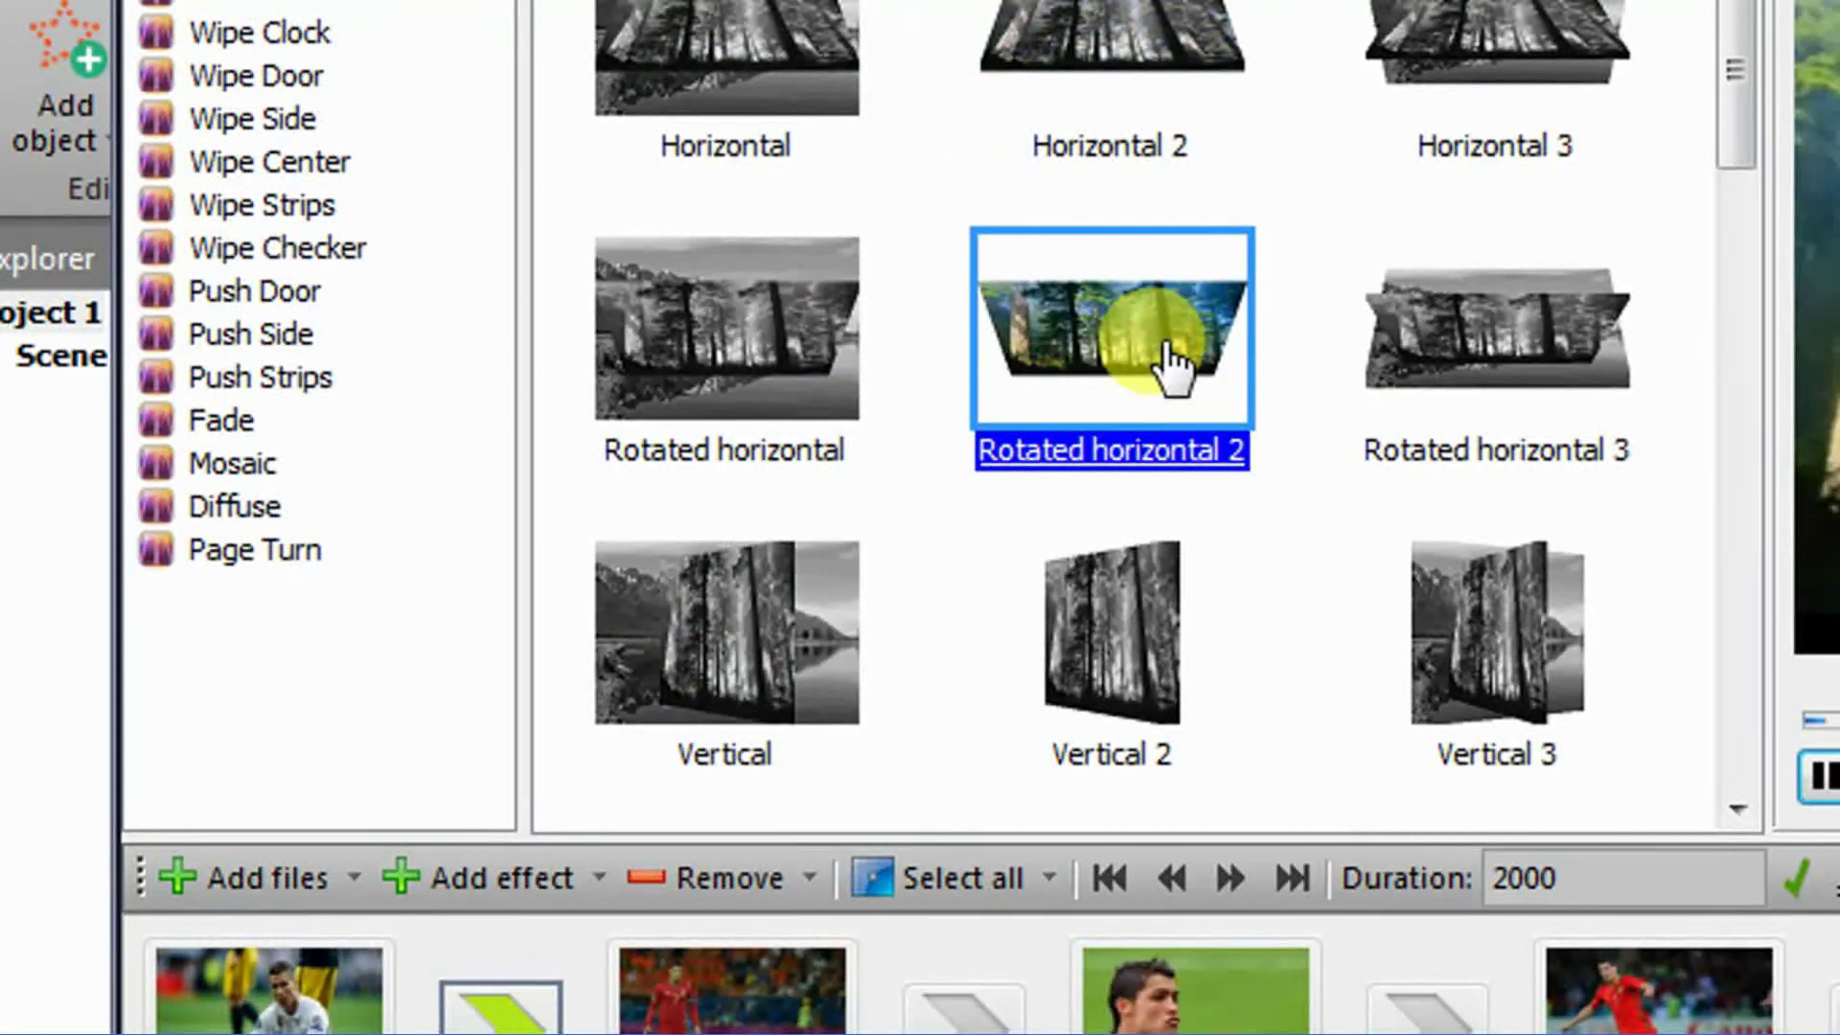
pyautogui.moveTo(1170, 362); pyautogui.dragTo(996, 1033)
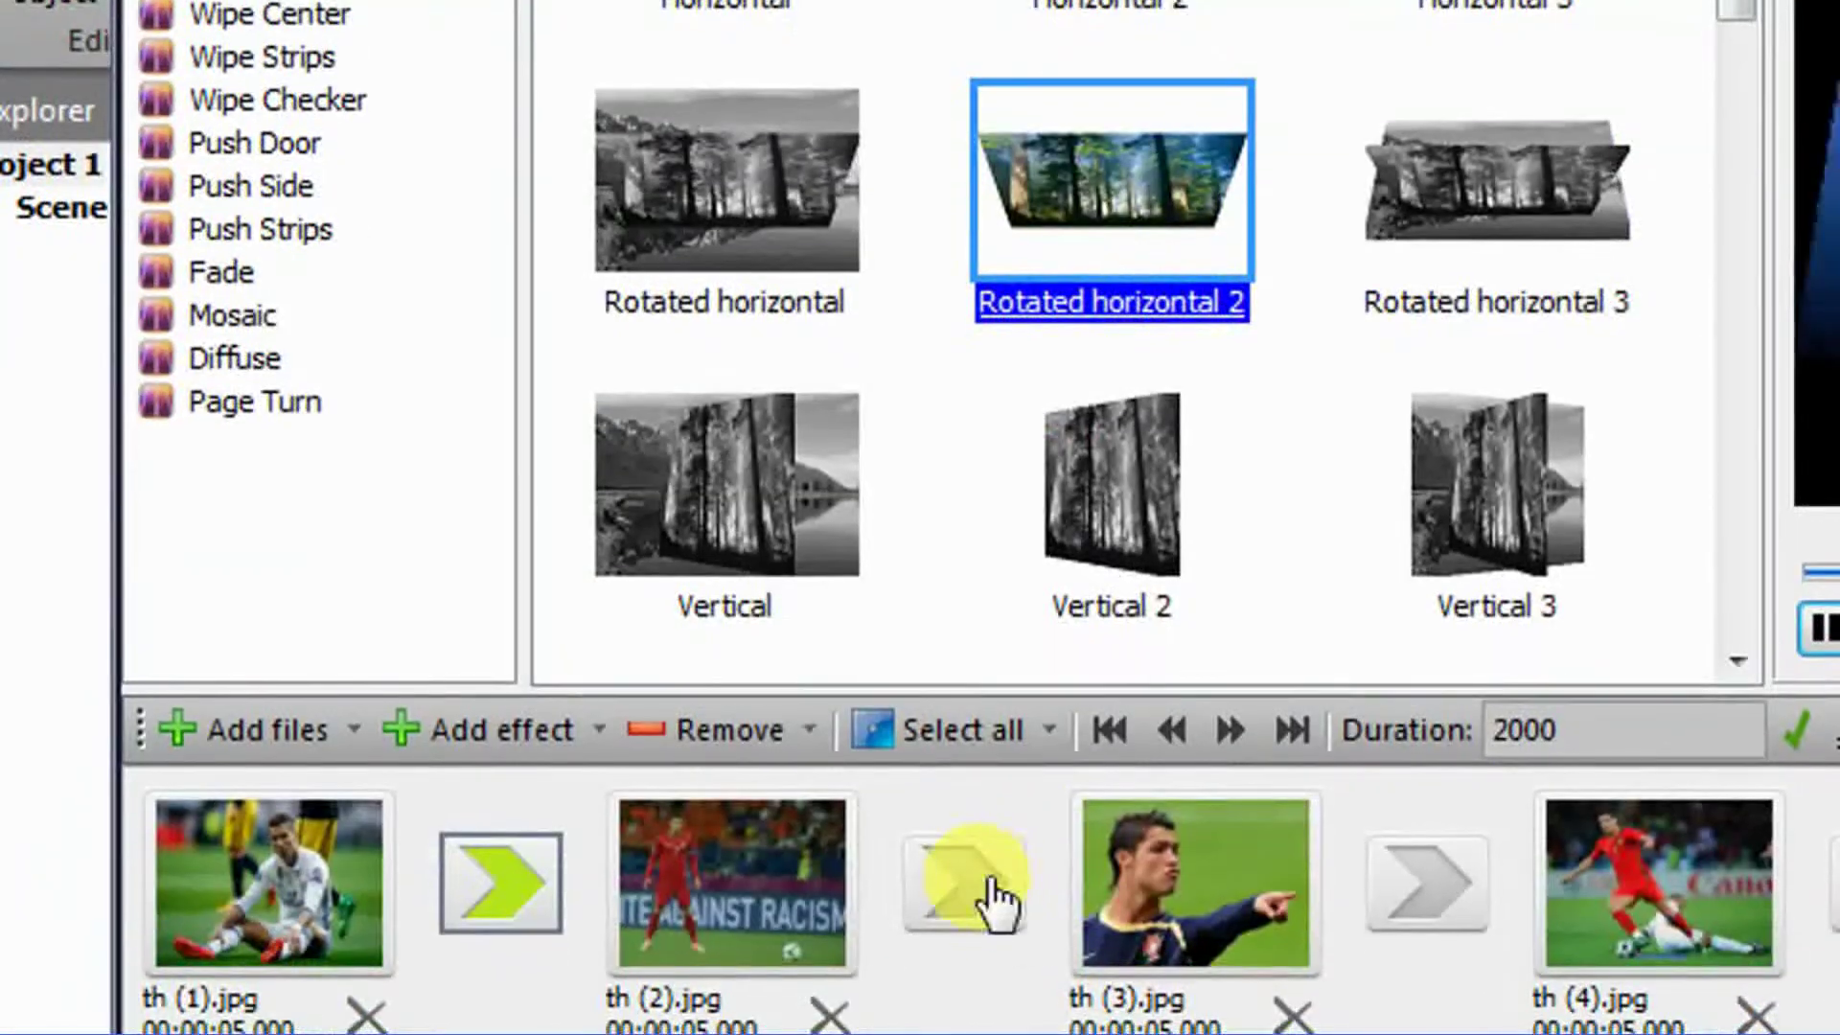
pyautogui.moveTo(997, 901); pyautogui.dragTo(996, 900)
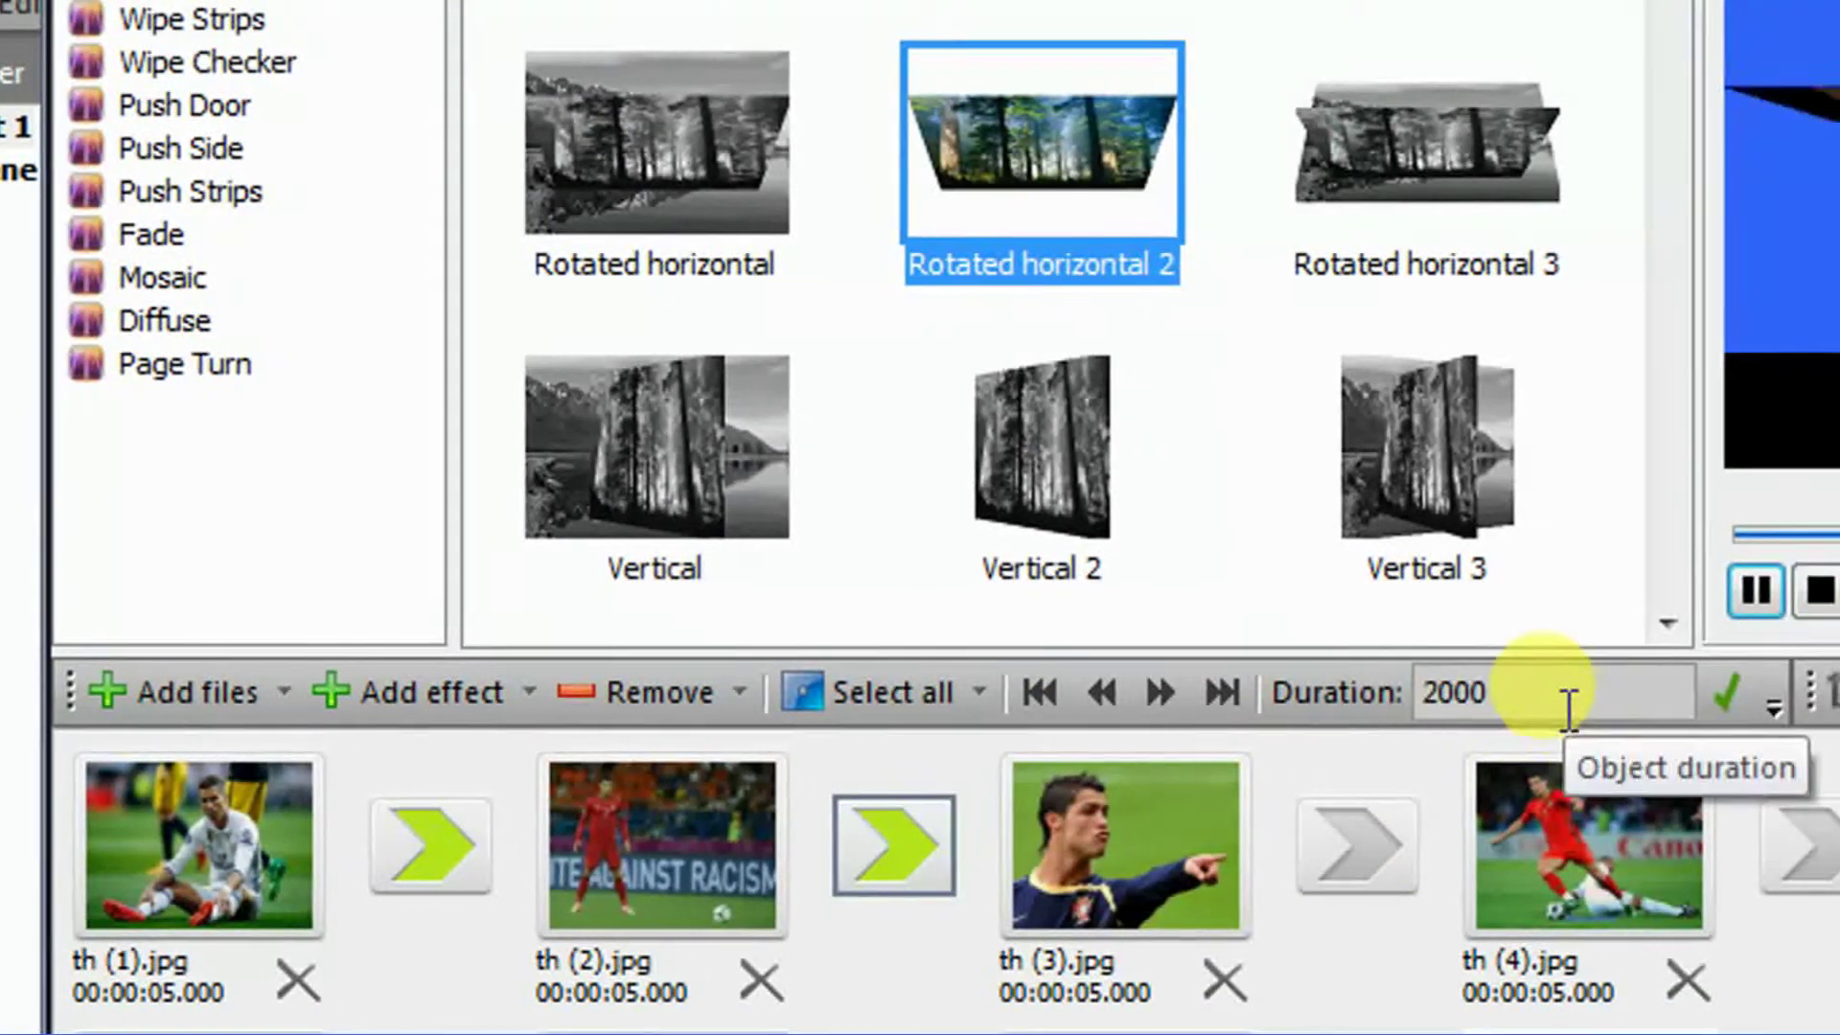
# Change the transition duration from 2000 to 3000, then show the Skew effects
pyautogui.click(1626, 694)
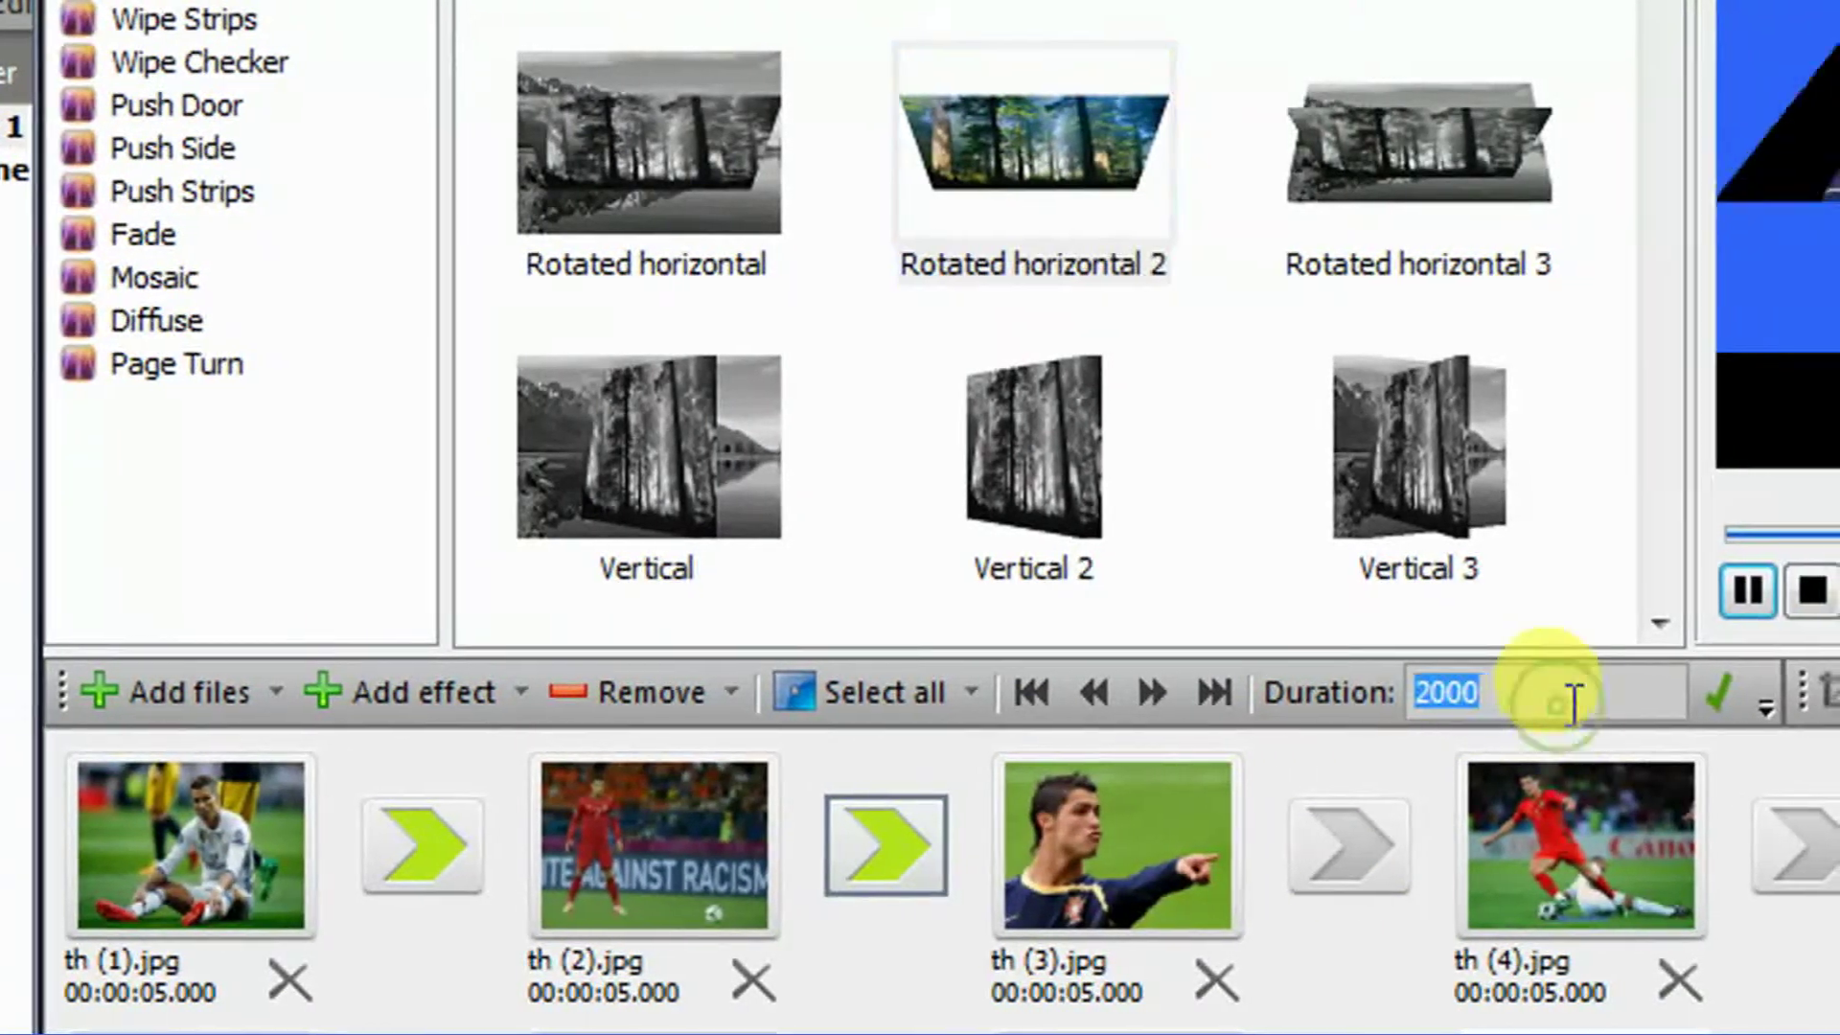
pyautogui.click(1677, 693)
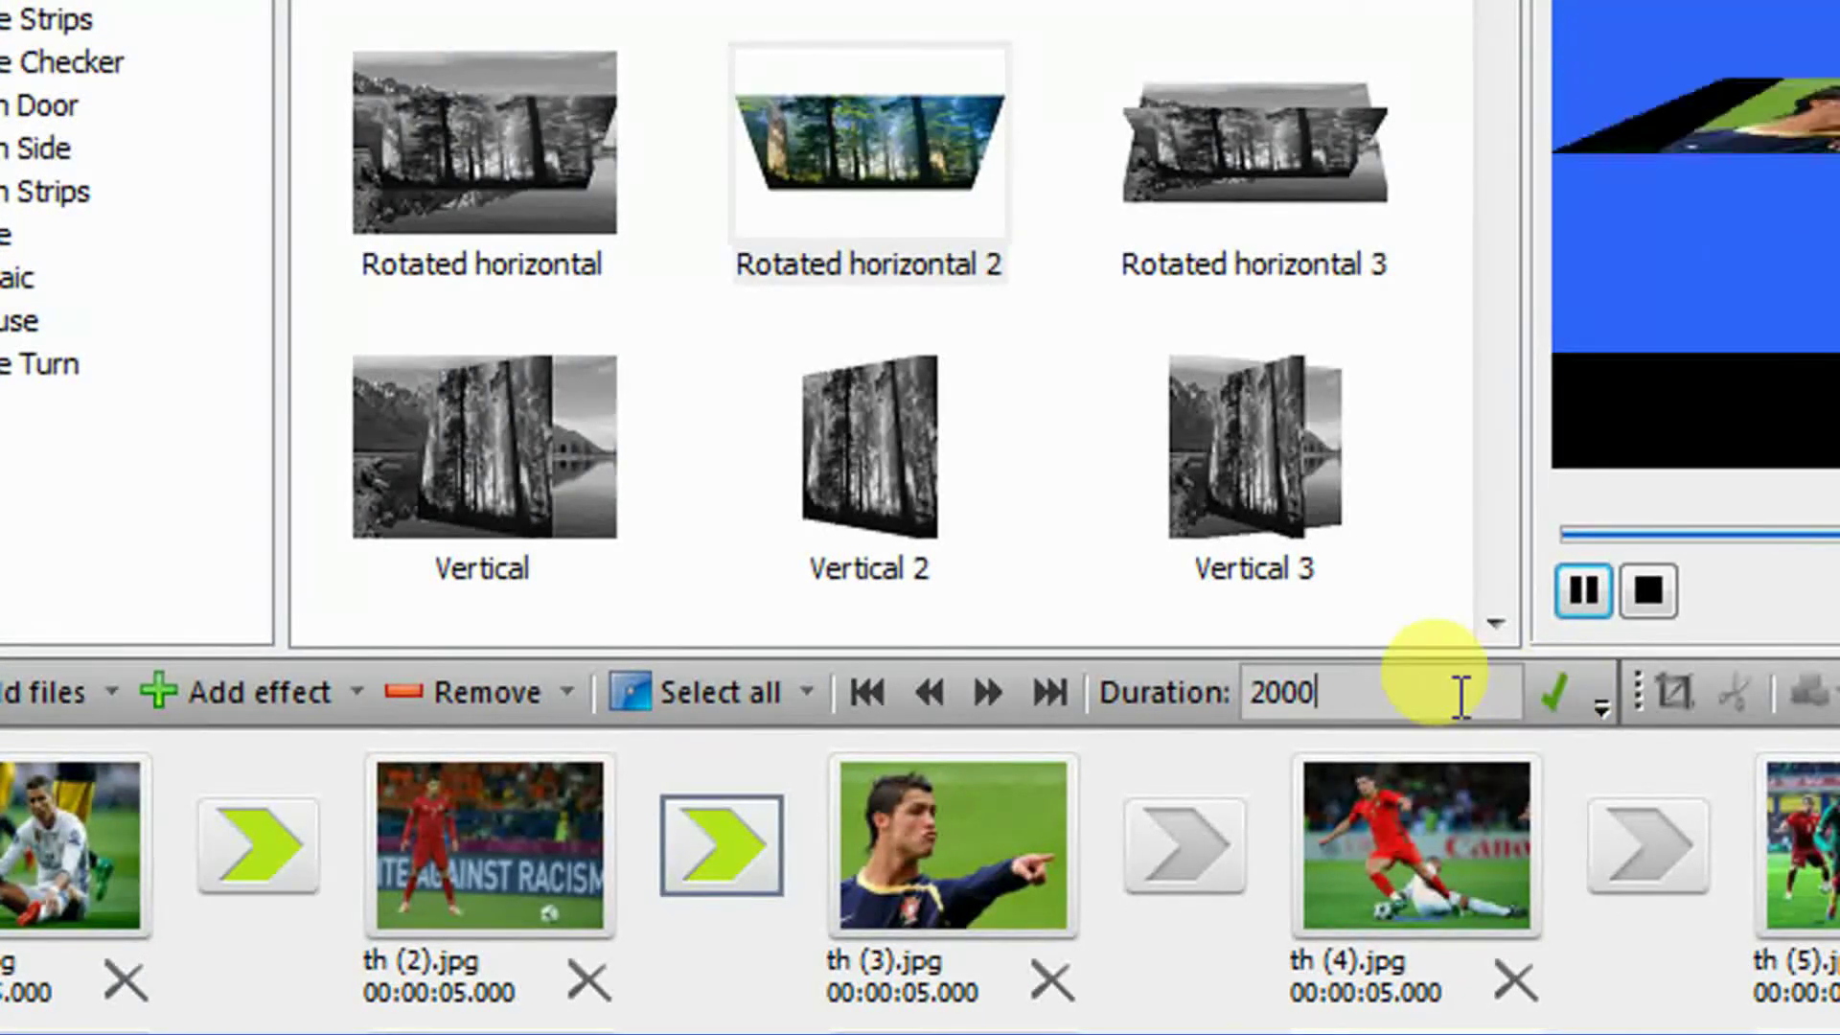
pyautogui.click(1265, 688)
pyautogui.press('BackSpace')
pyautogui.write('3')
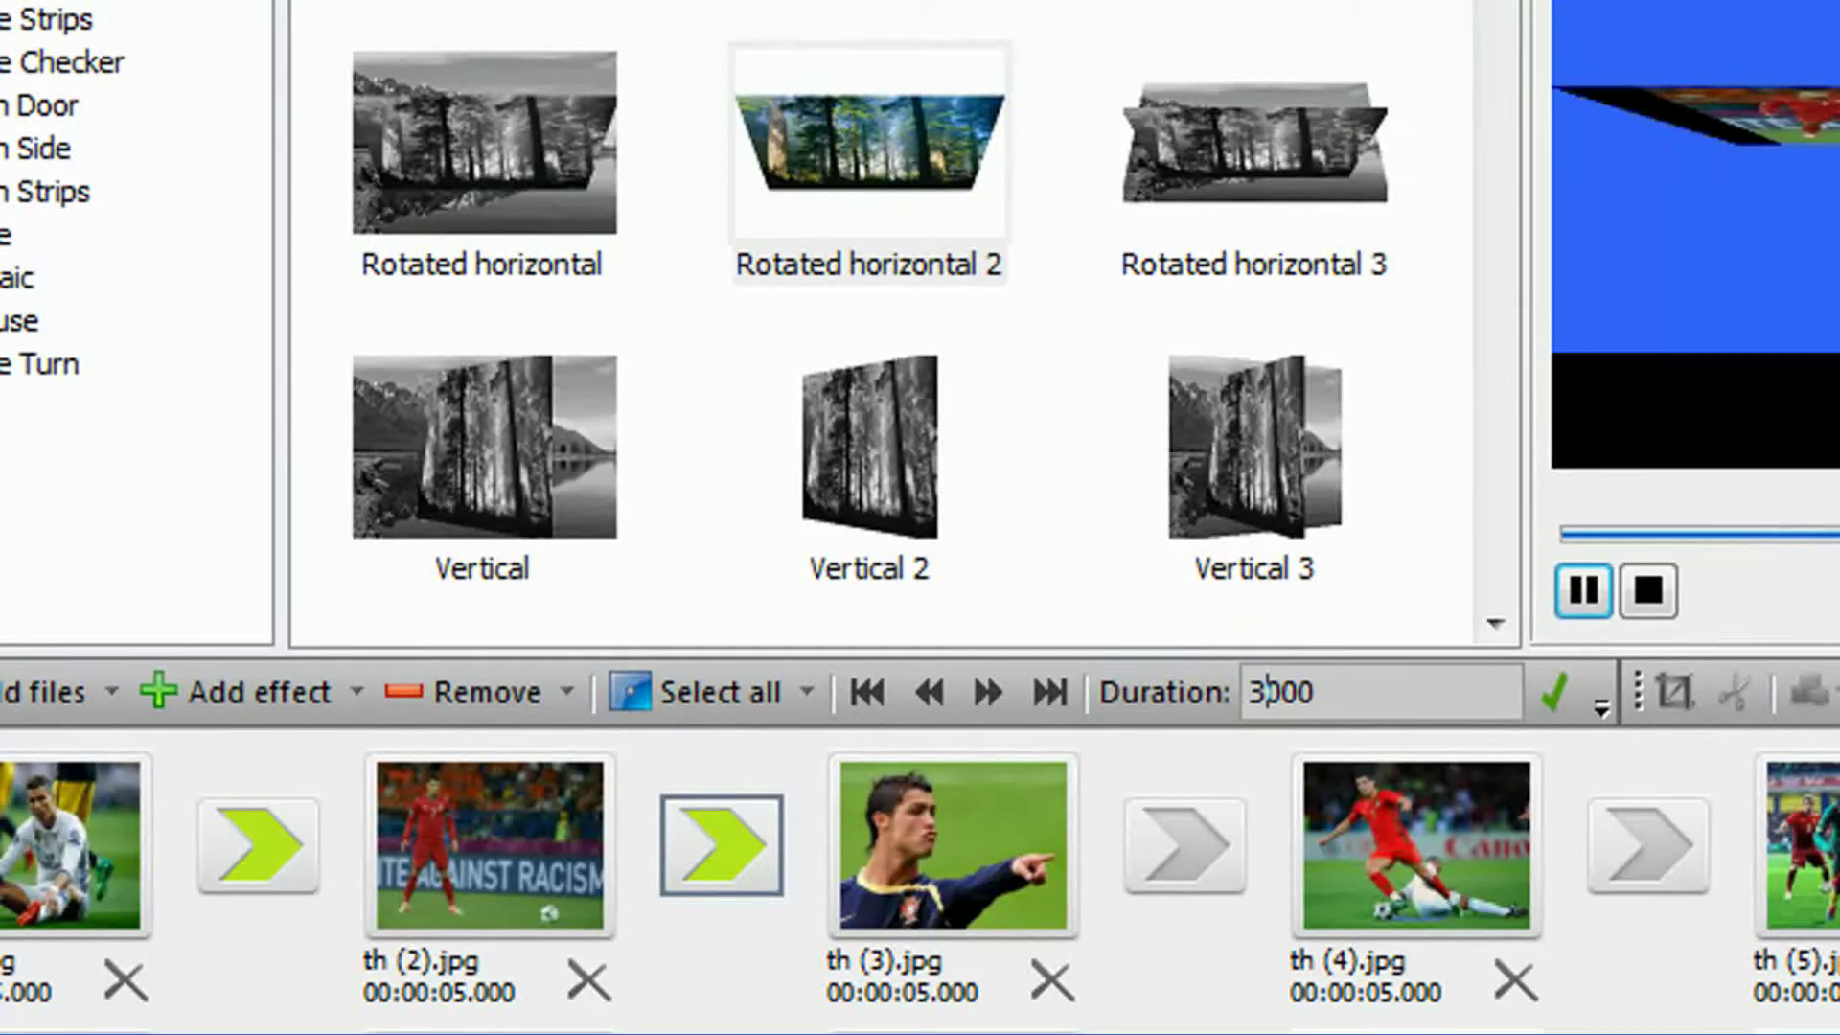
pyautogui.click(1553, 688)
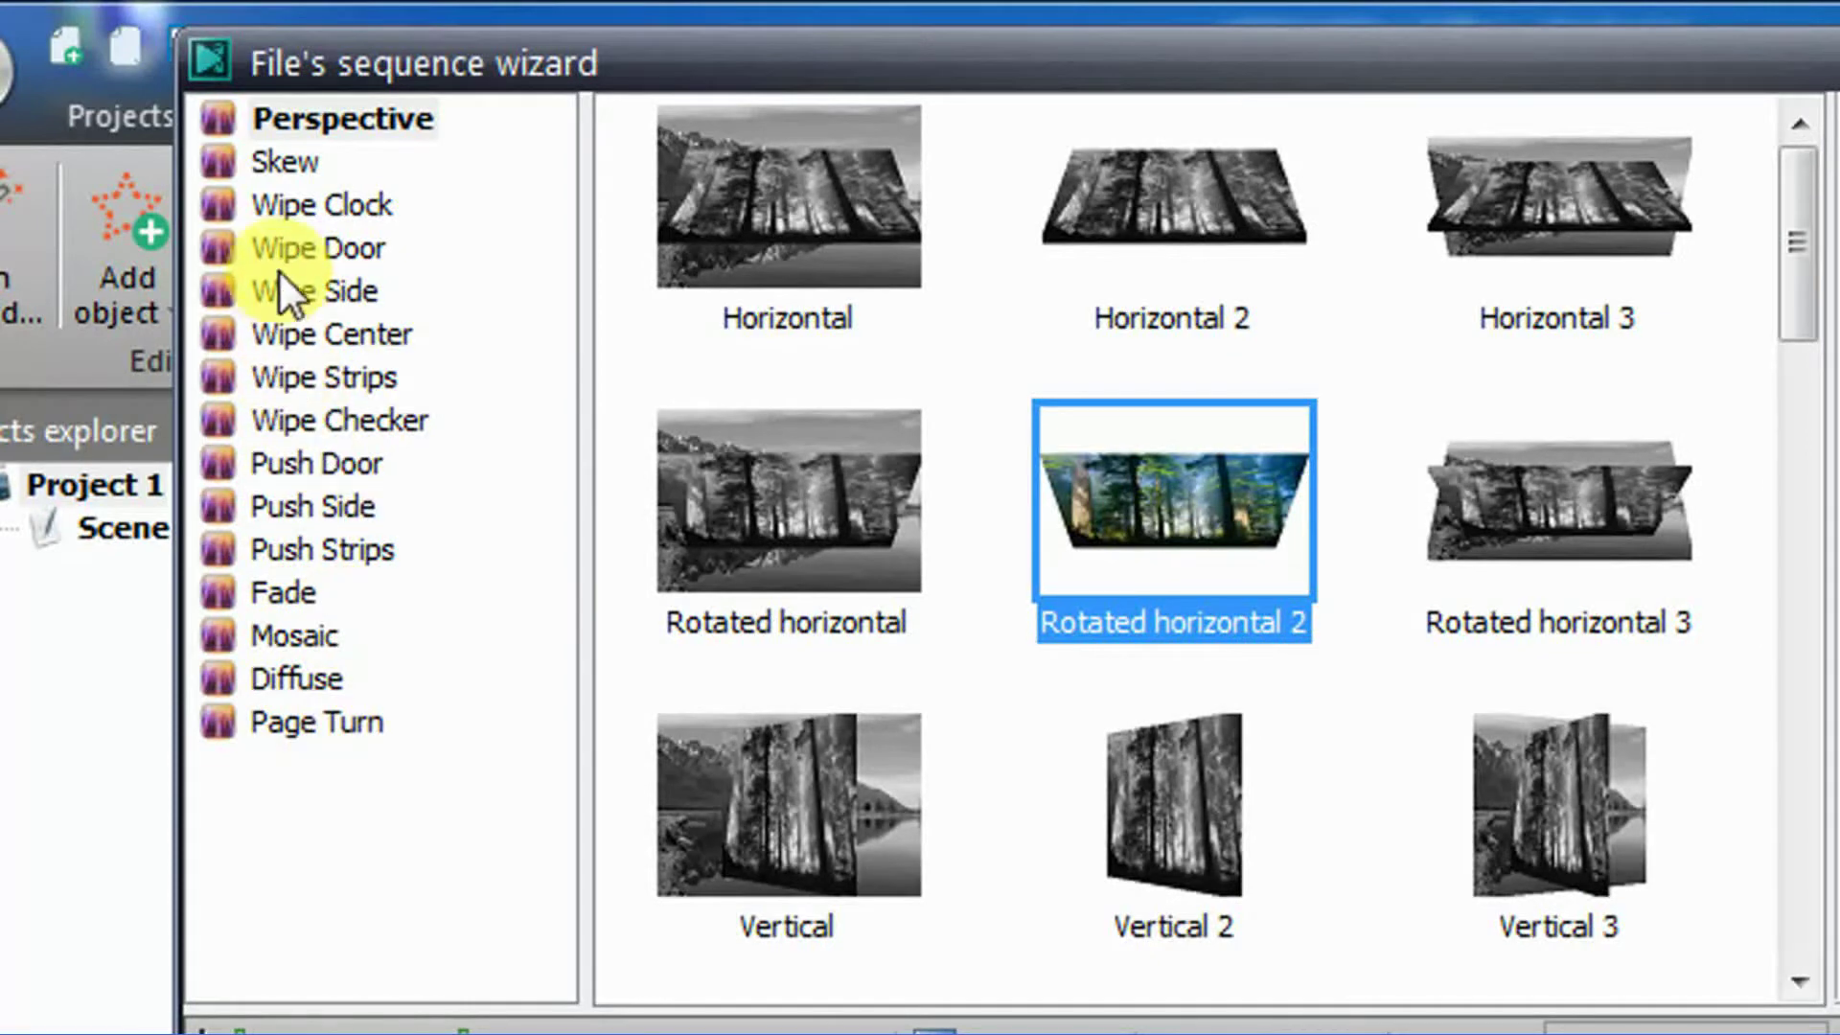
pyautogui.click(289, 172)
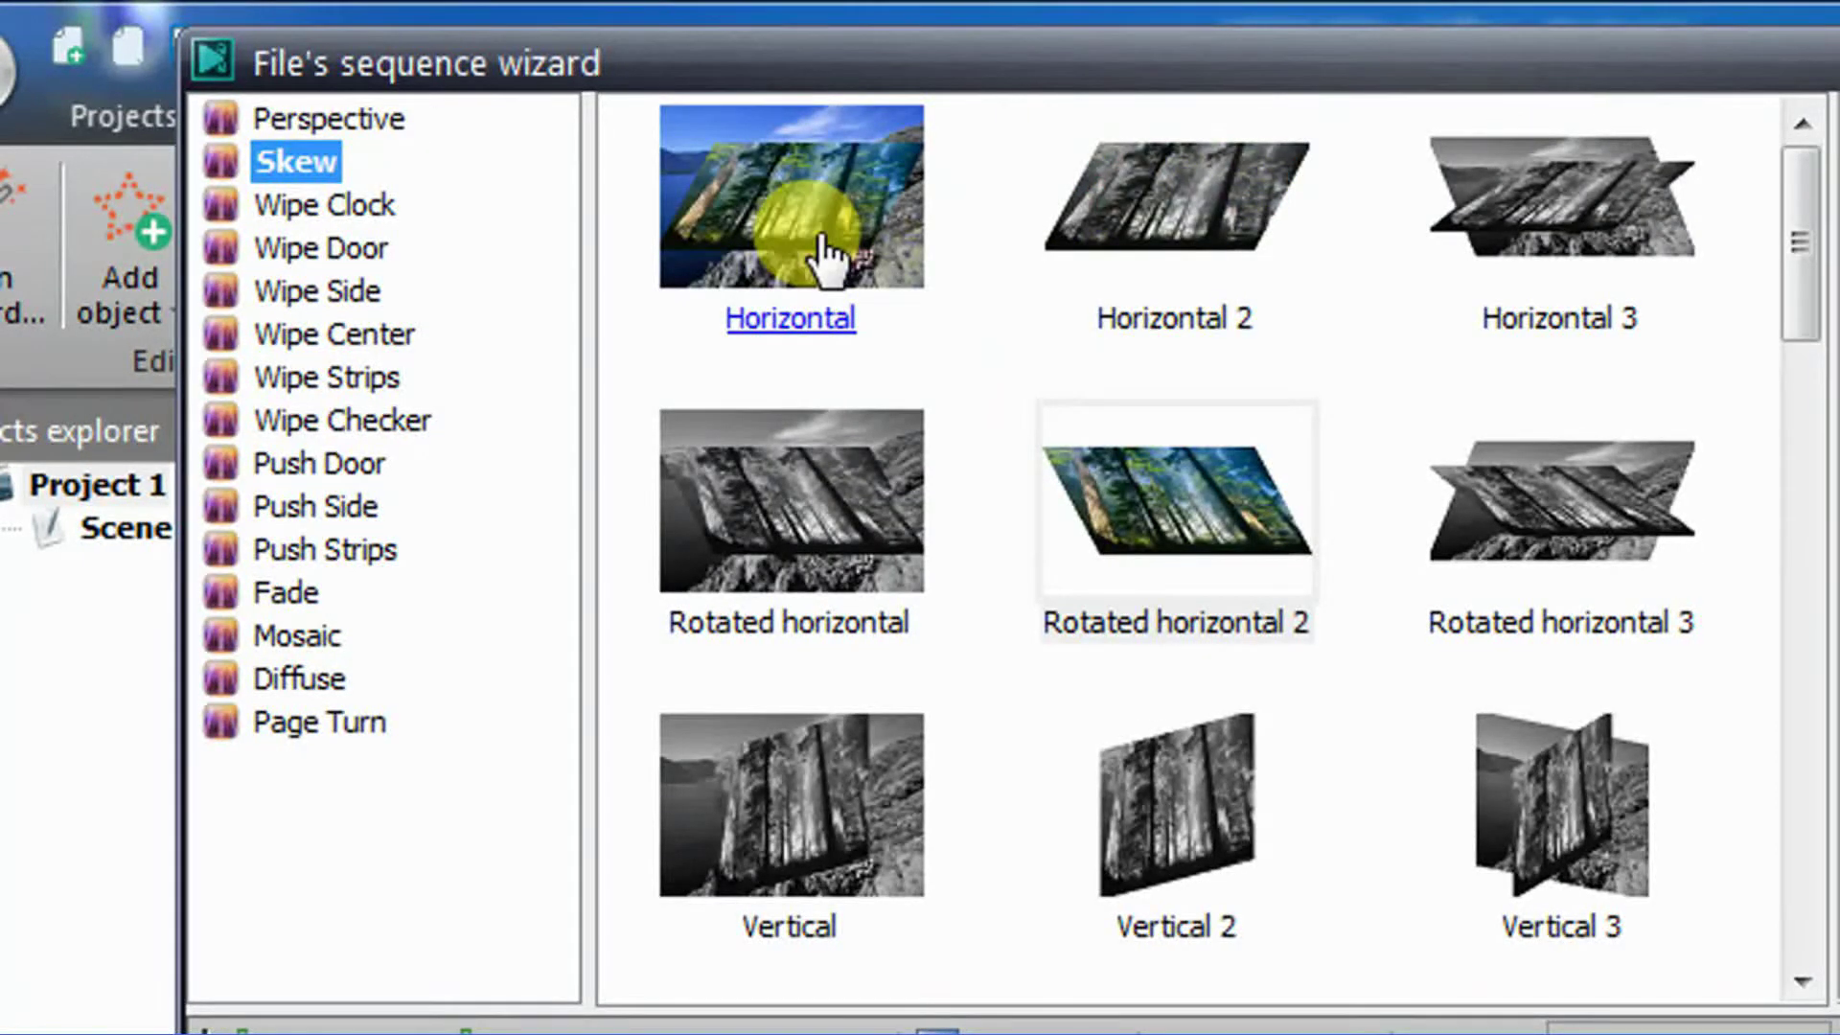
# Compare the Wipe Side, Strips, Checker and Push Side, Strips effects, then choose Skew Rotated horizontal 2
pyautogui.click(1175, 517)
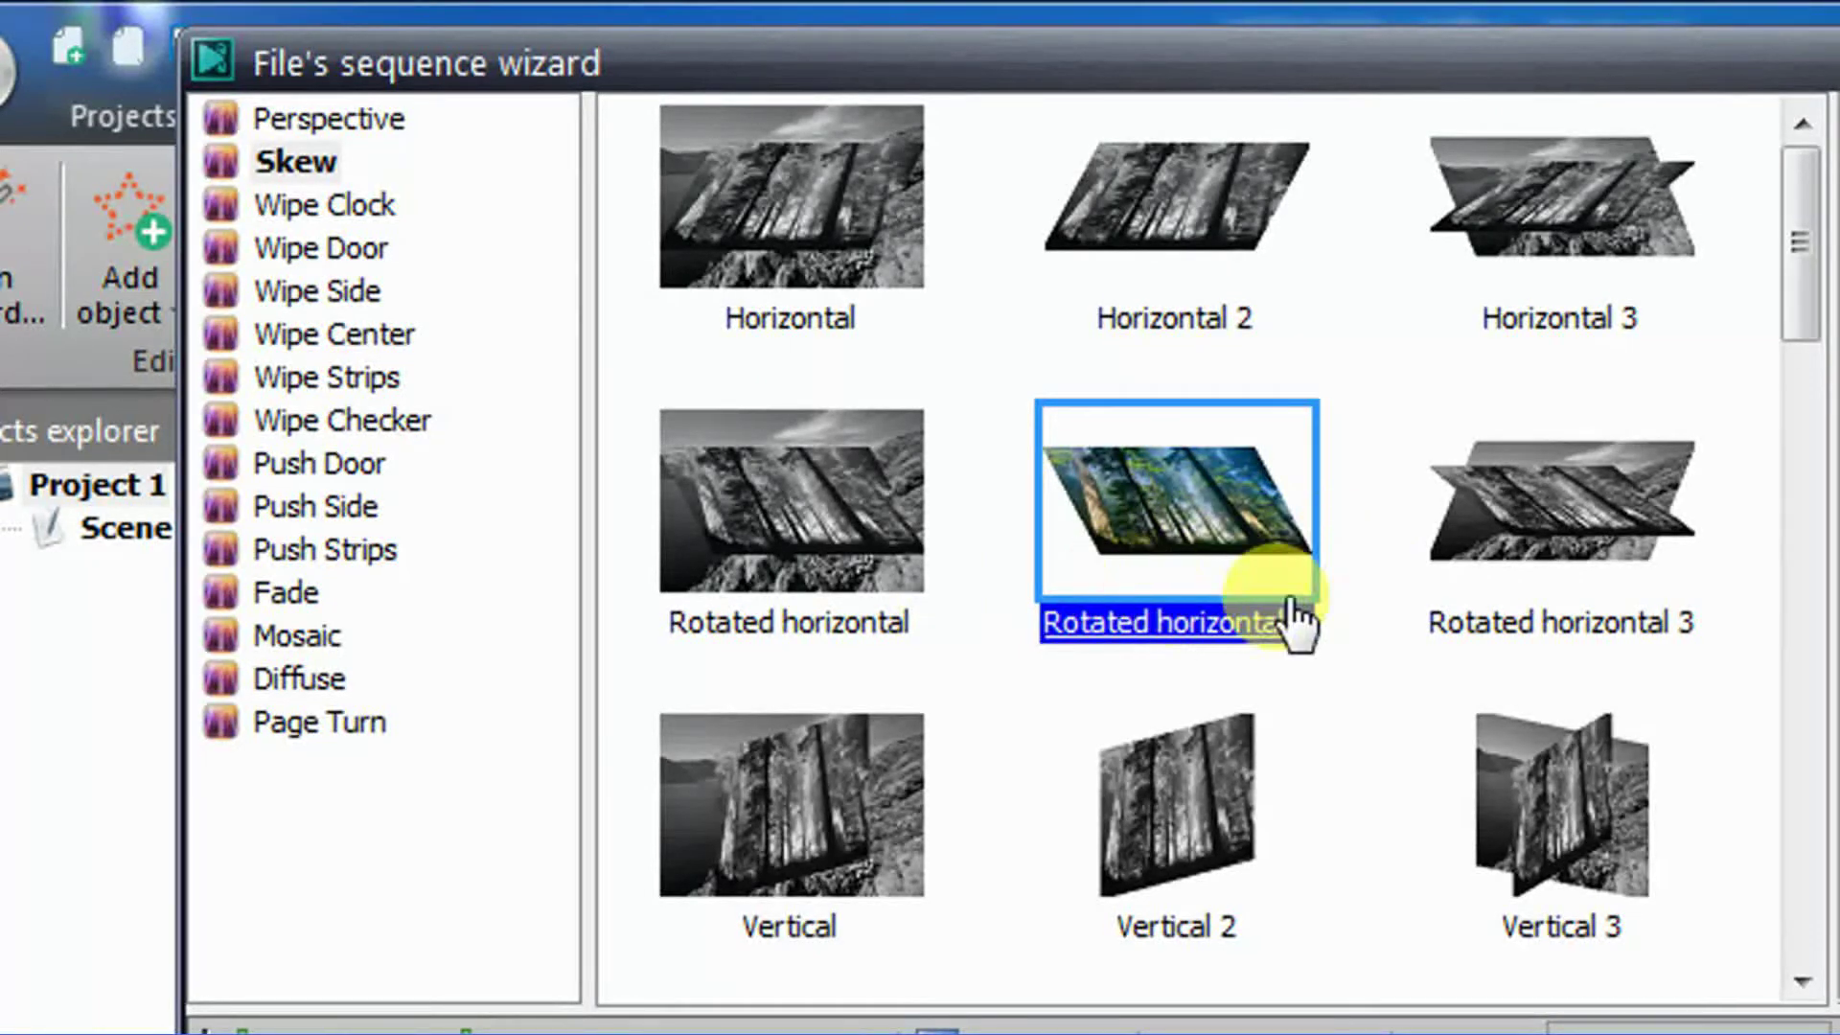
pyautogui.click(351, 287)
pyautogui.click(356, 373)
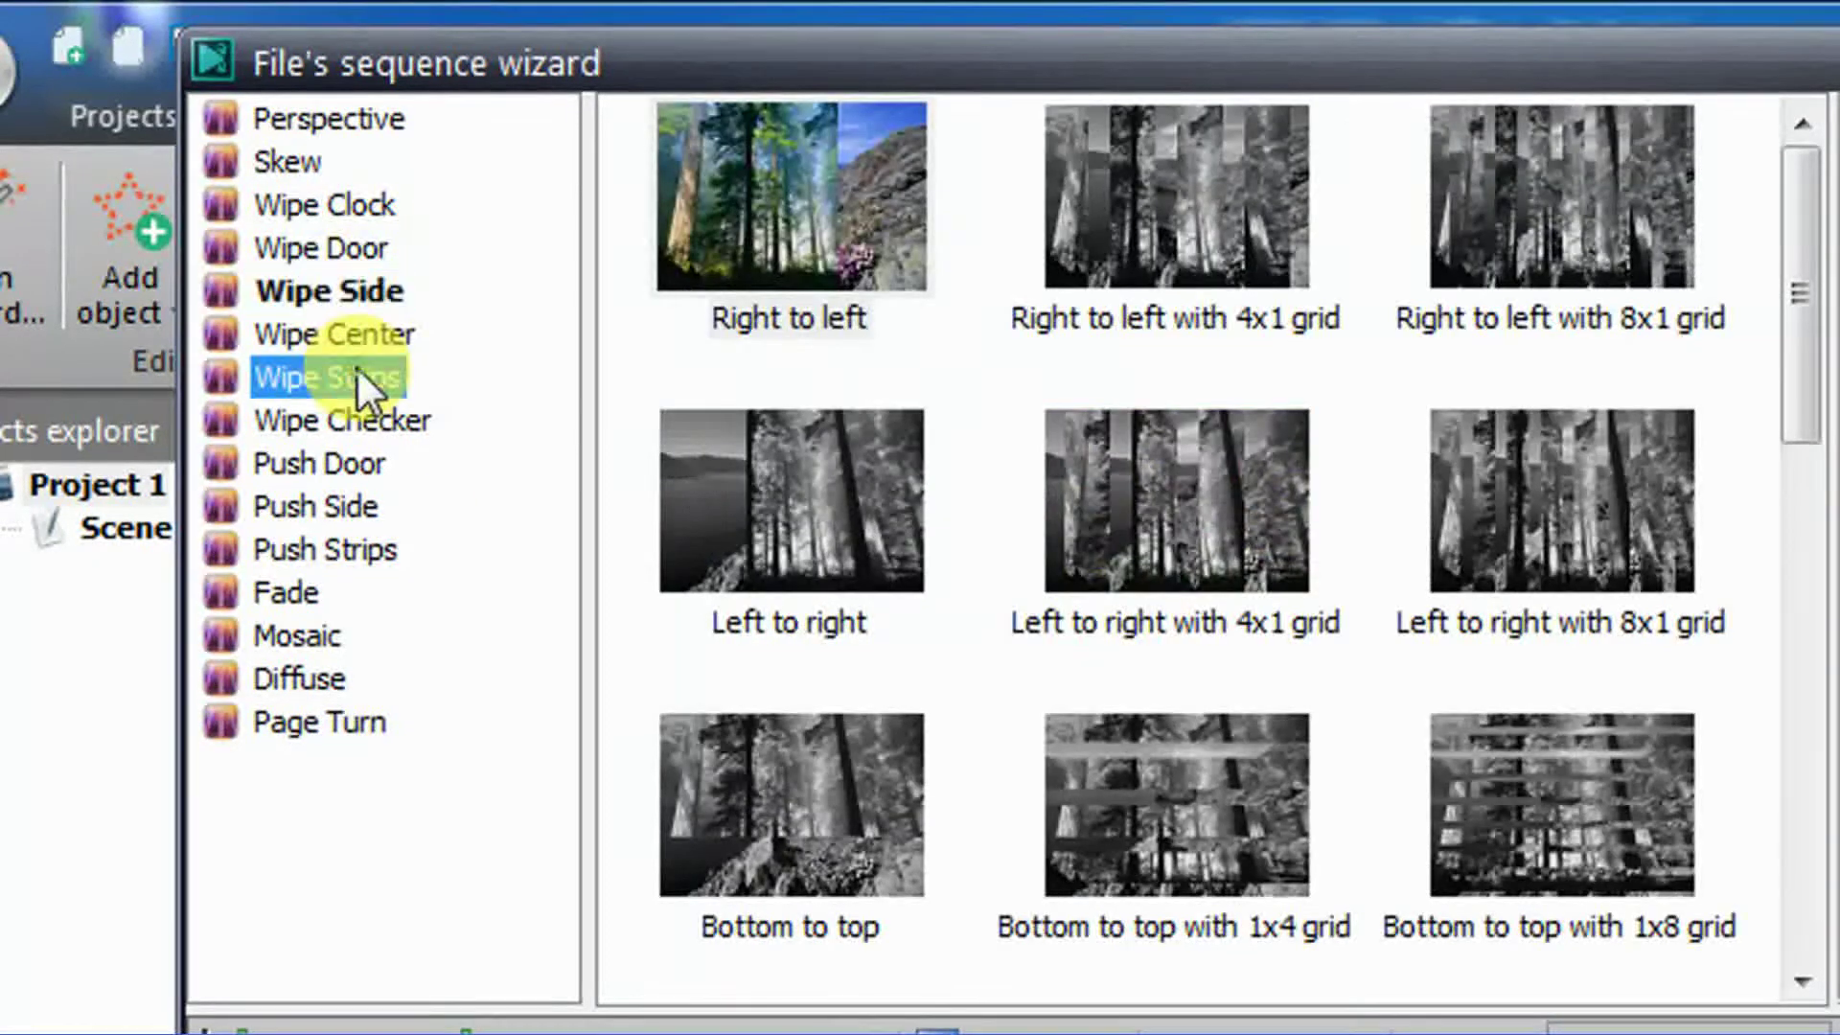
pyautogui.click(366, 420)
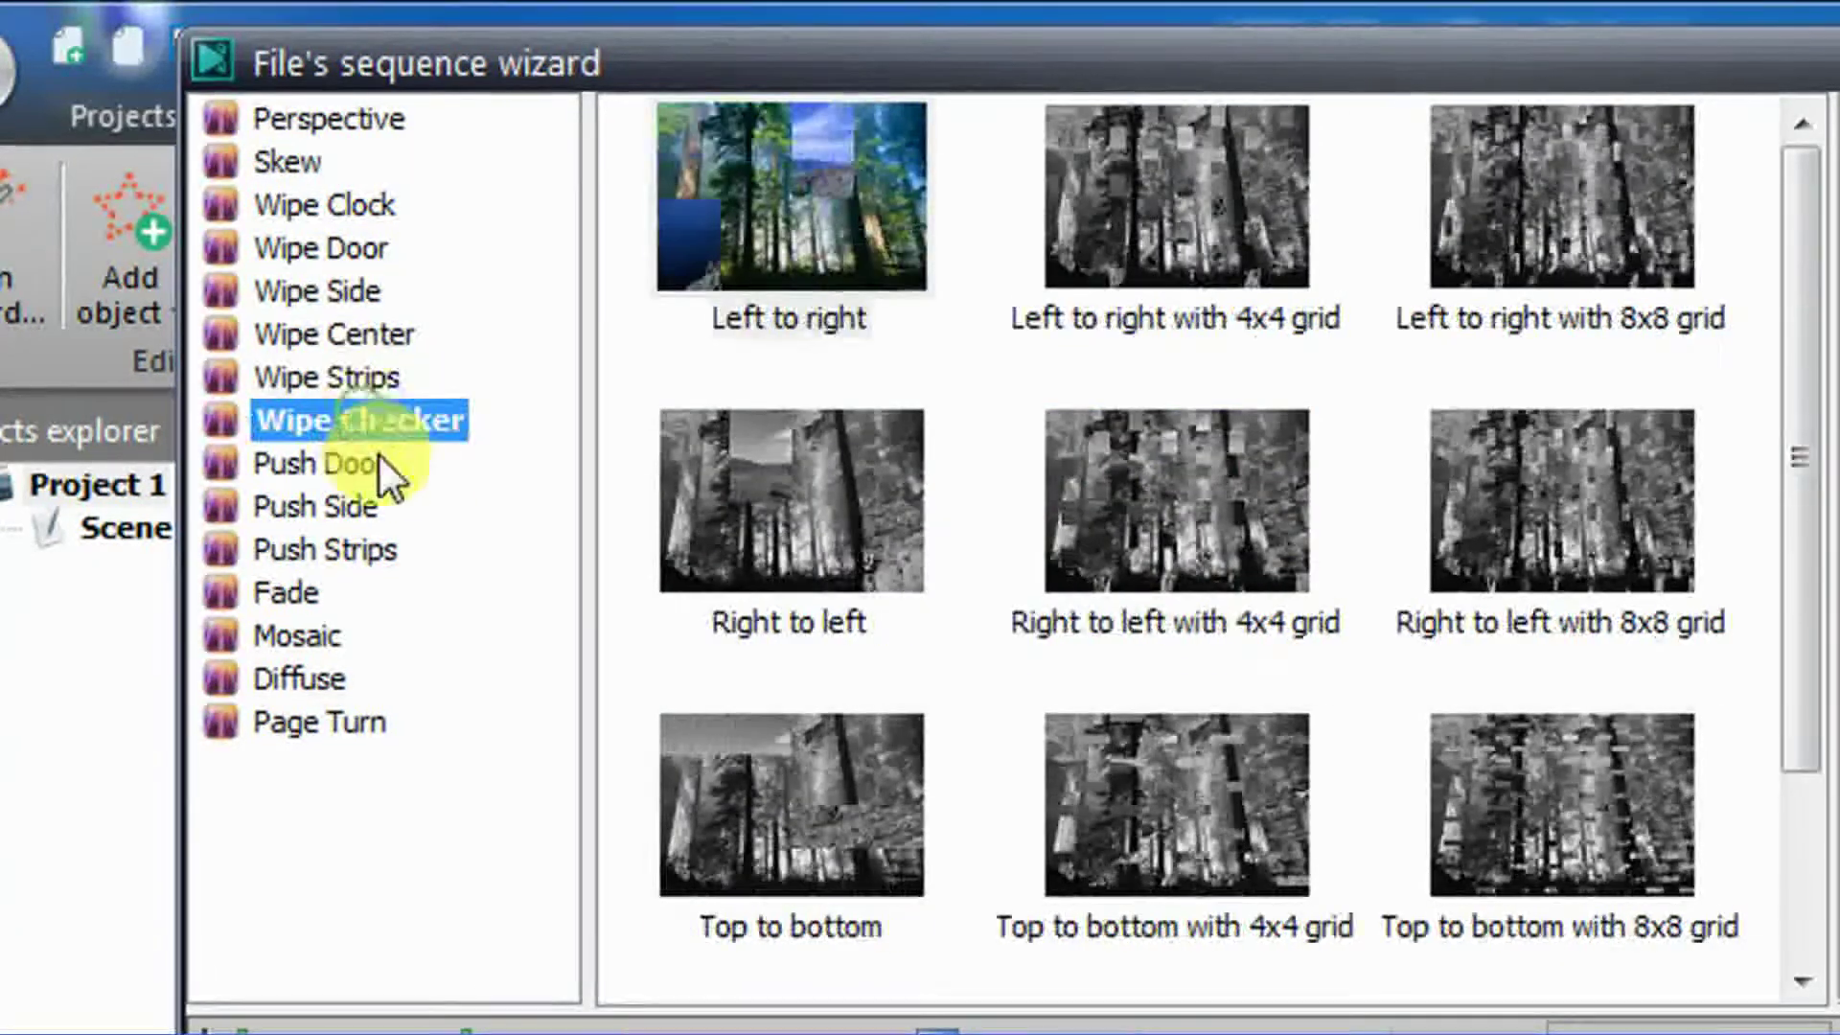
pyautogui.click(337, 502)
pyautogui.click(337, 554)
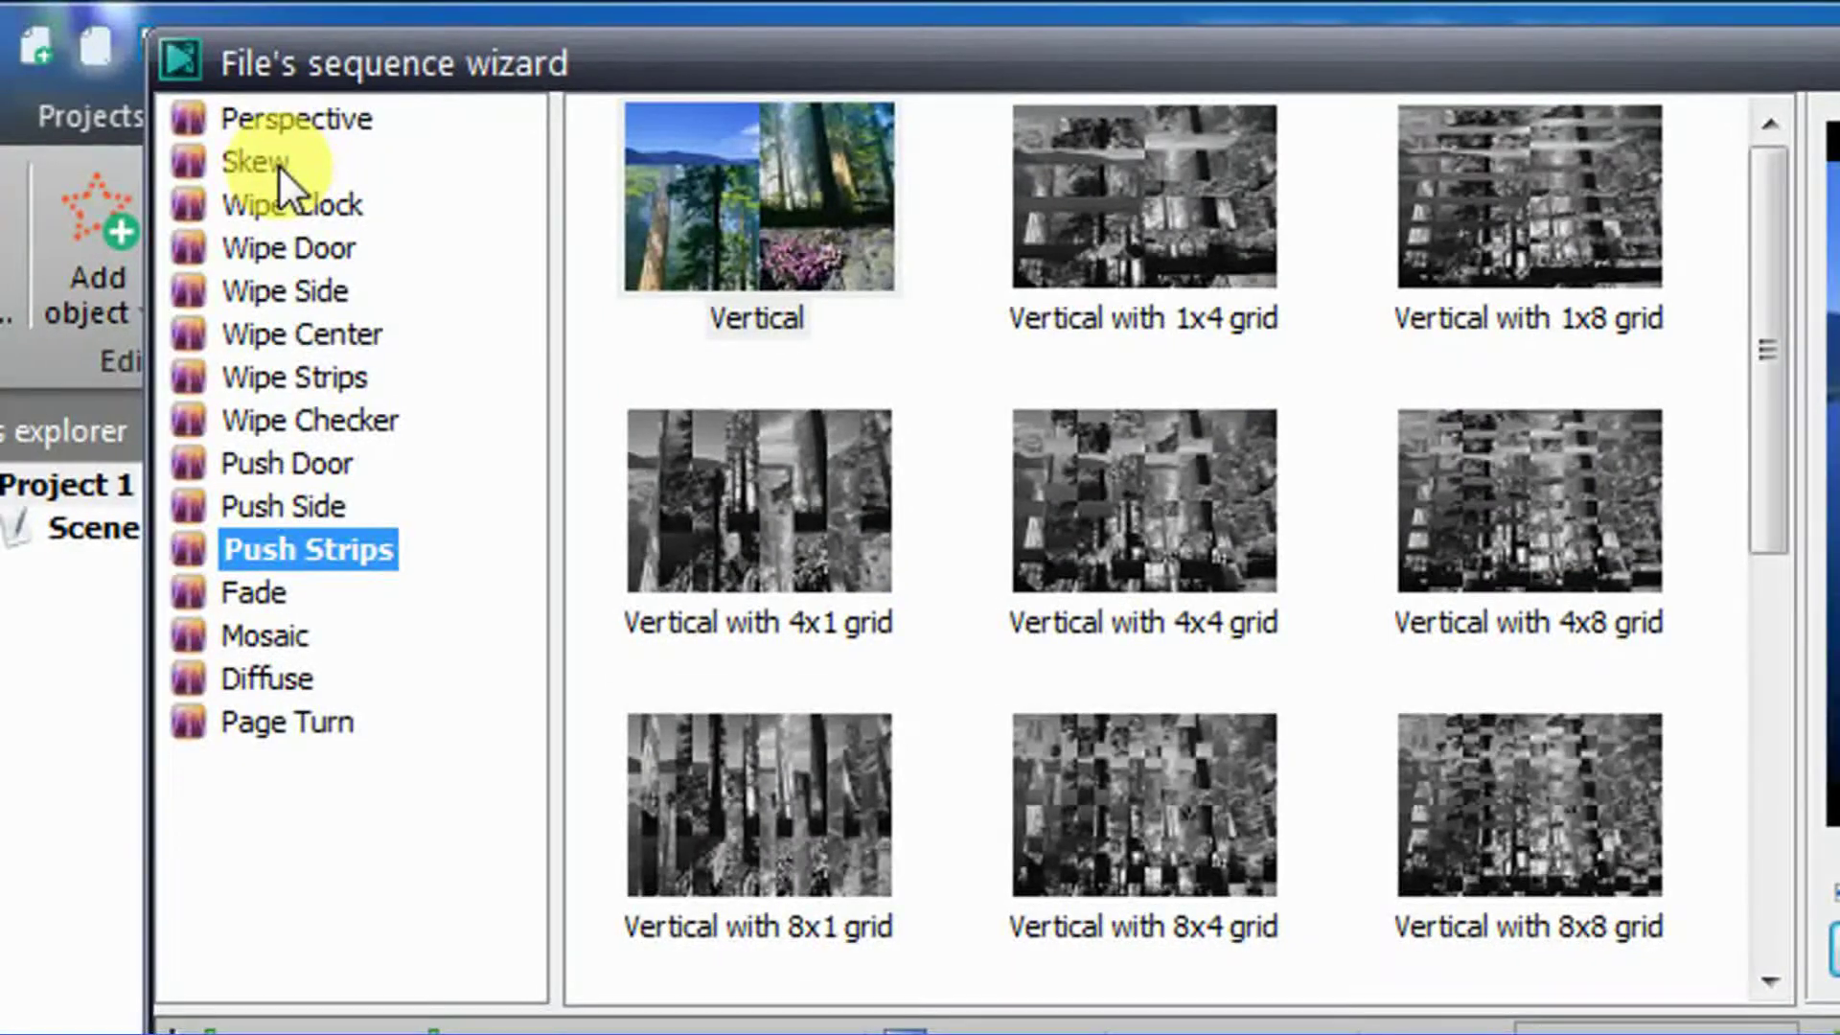
pyautogui.click(278, 164)
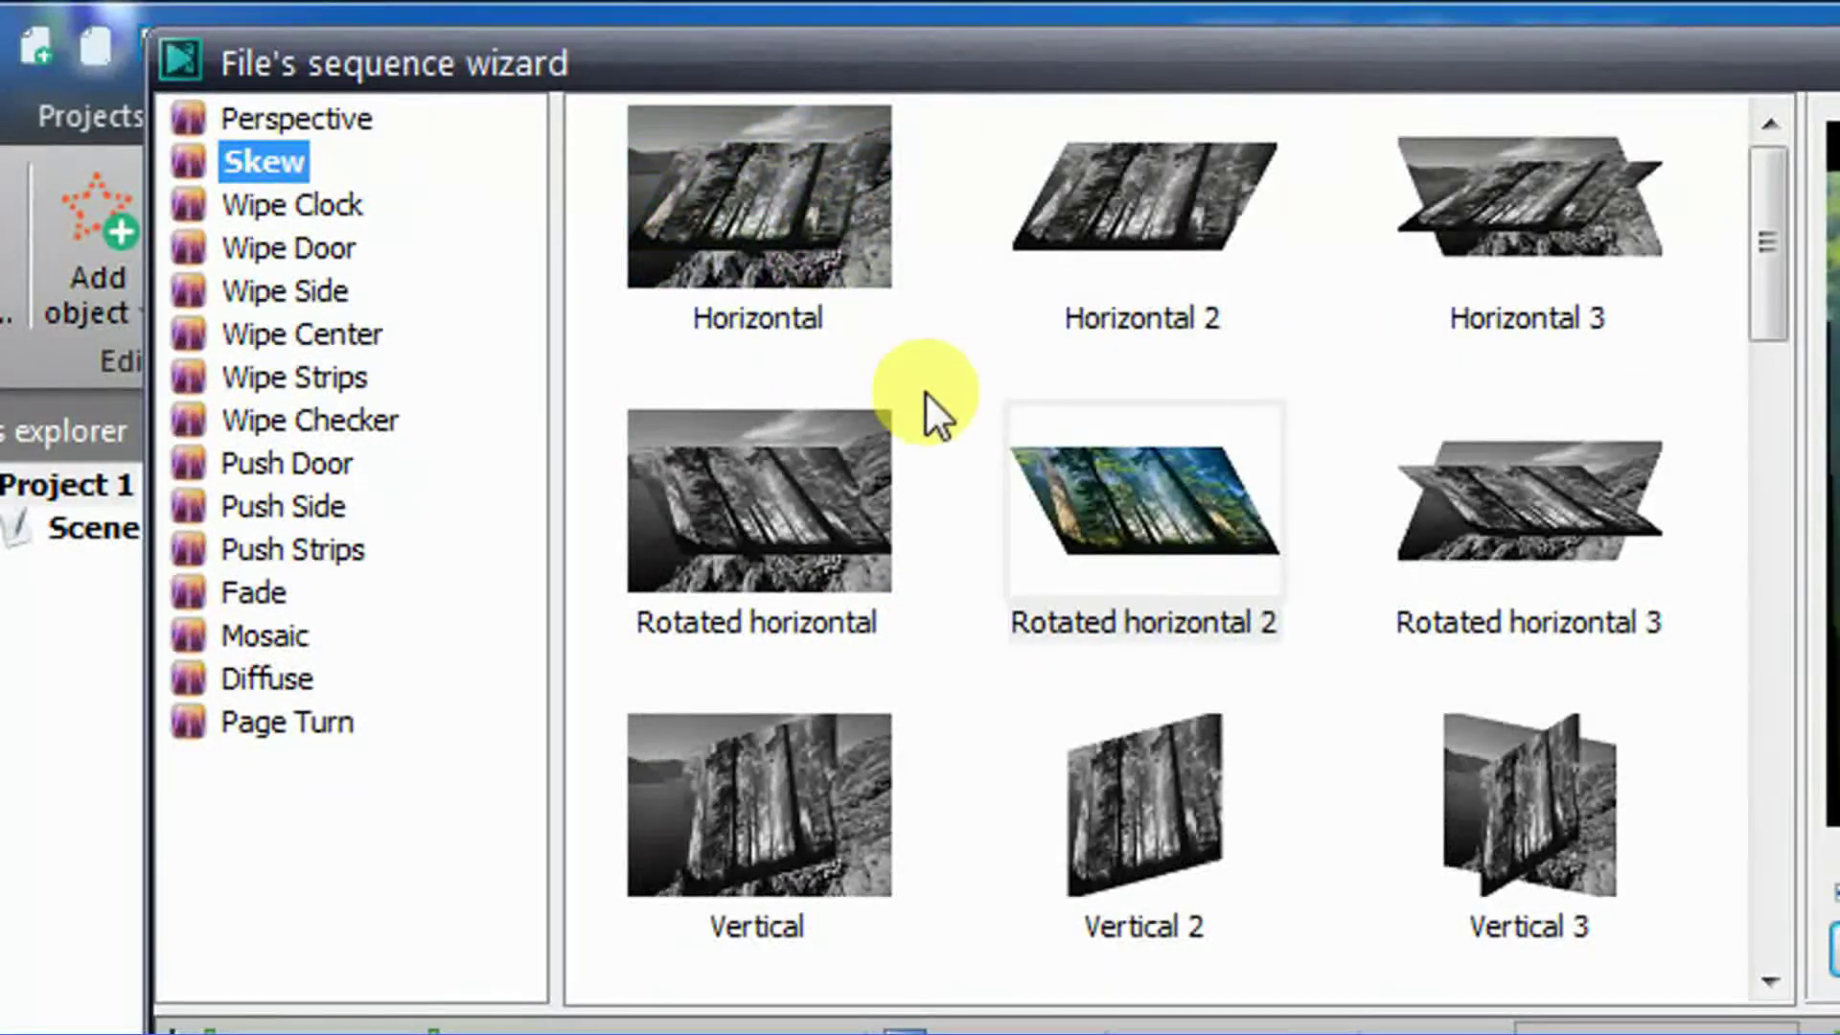
pyautogui.click(1139, 498)
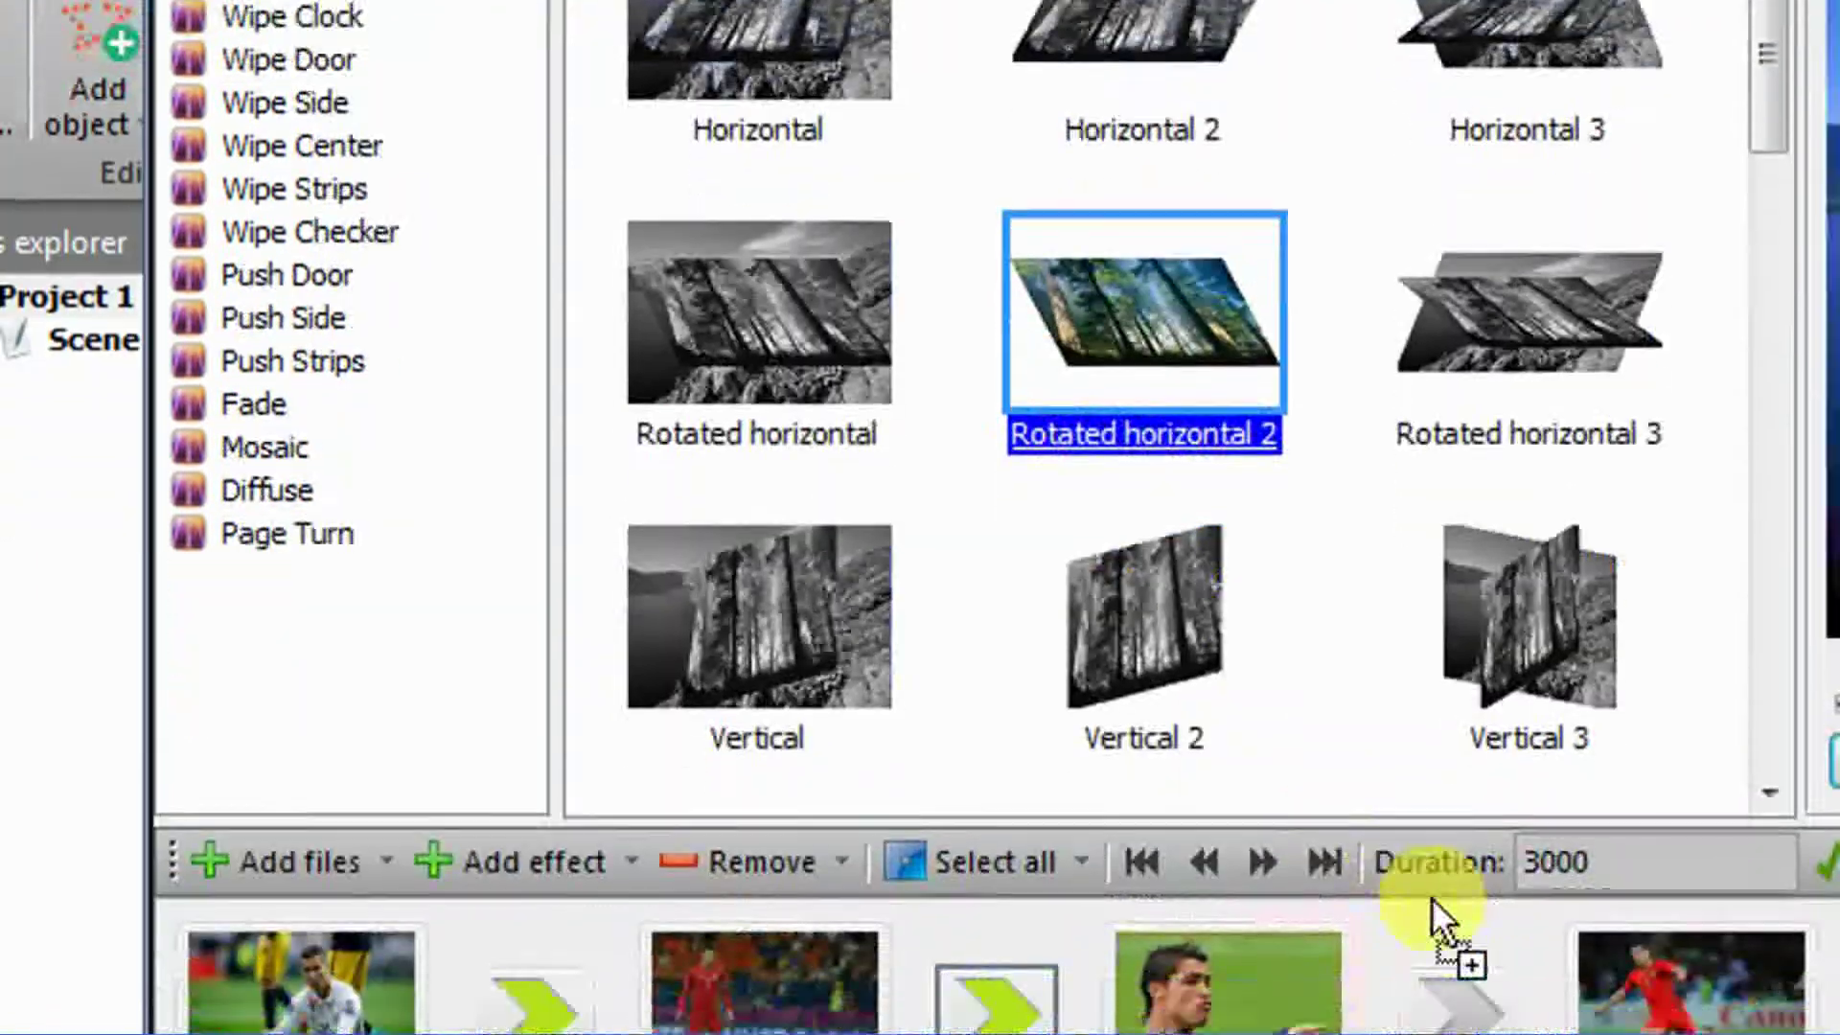
# Apply Rotated horizontal 2 to the third and fourth transitions between photos
pyautogui.click(1470, 894)
pyautogui.click(1240, 627)
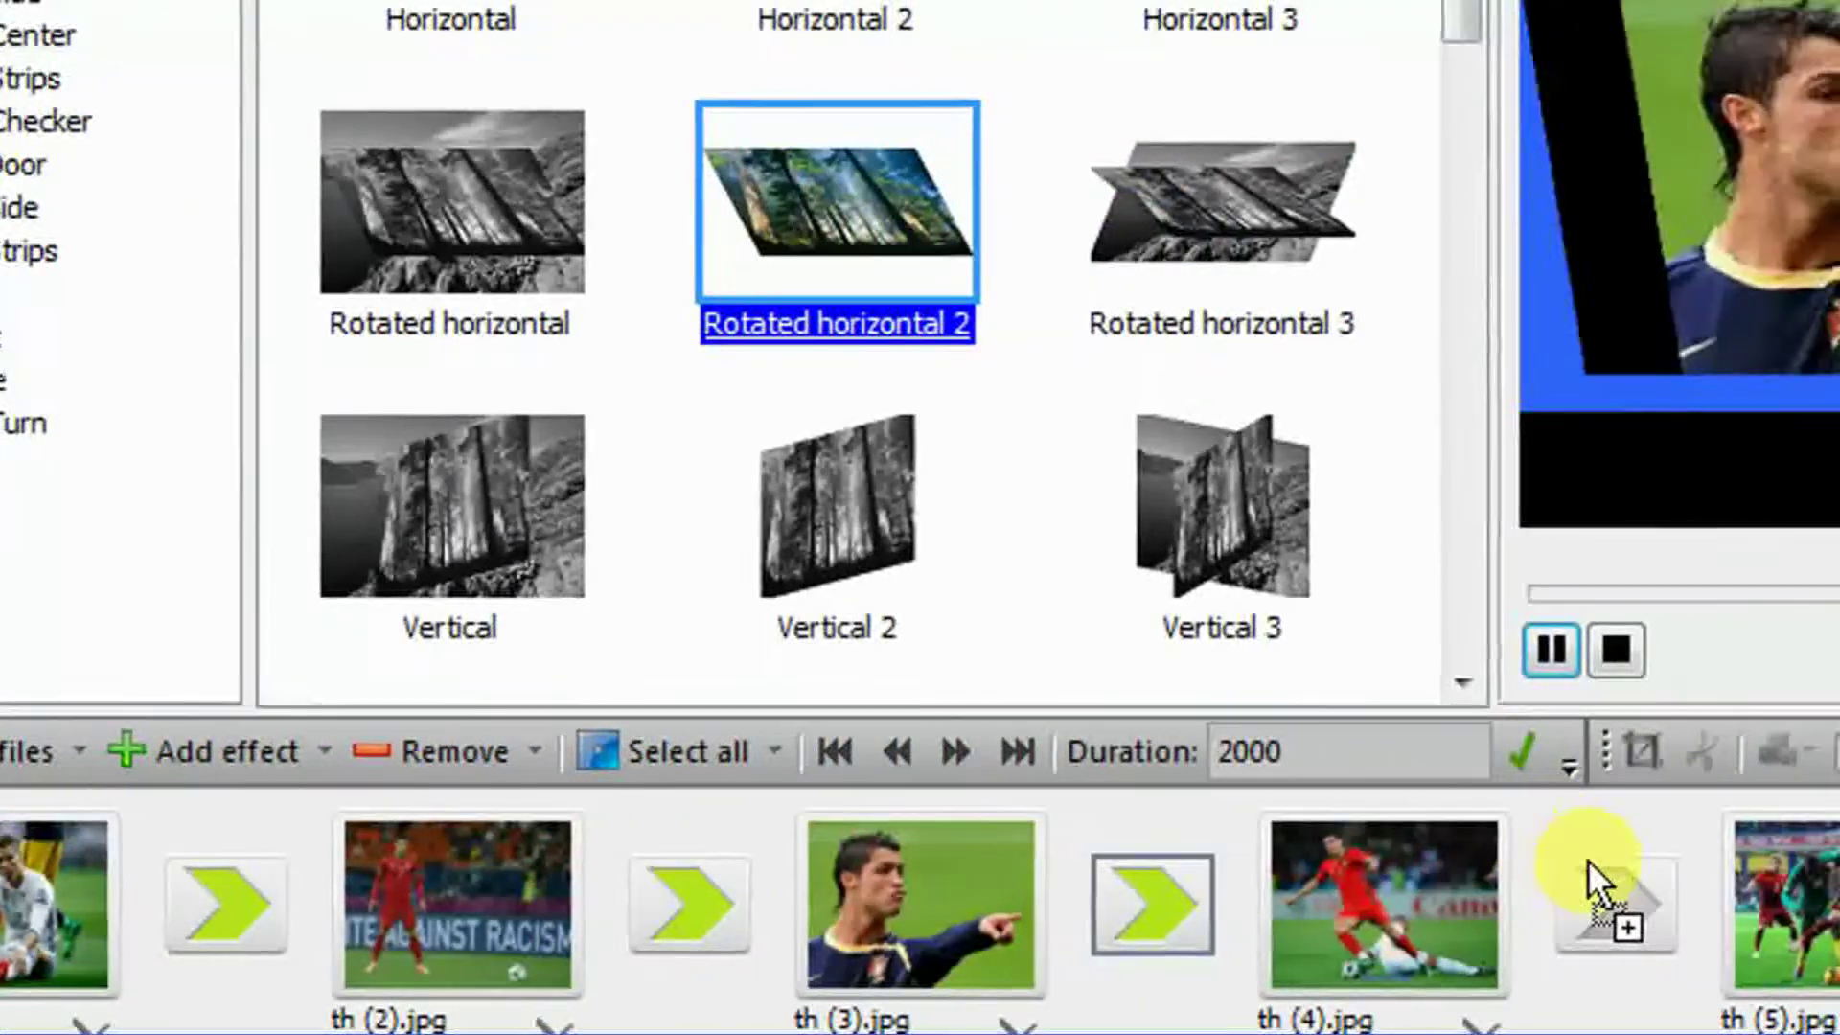
pyautogui.click(1598, 886)
pyautogui.click(1223, 240)
pyautogui.moveTo(891, 244); pyautogui.dragTo(1839, 949)
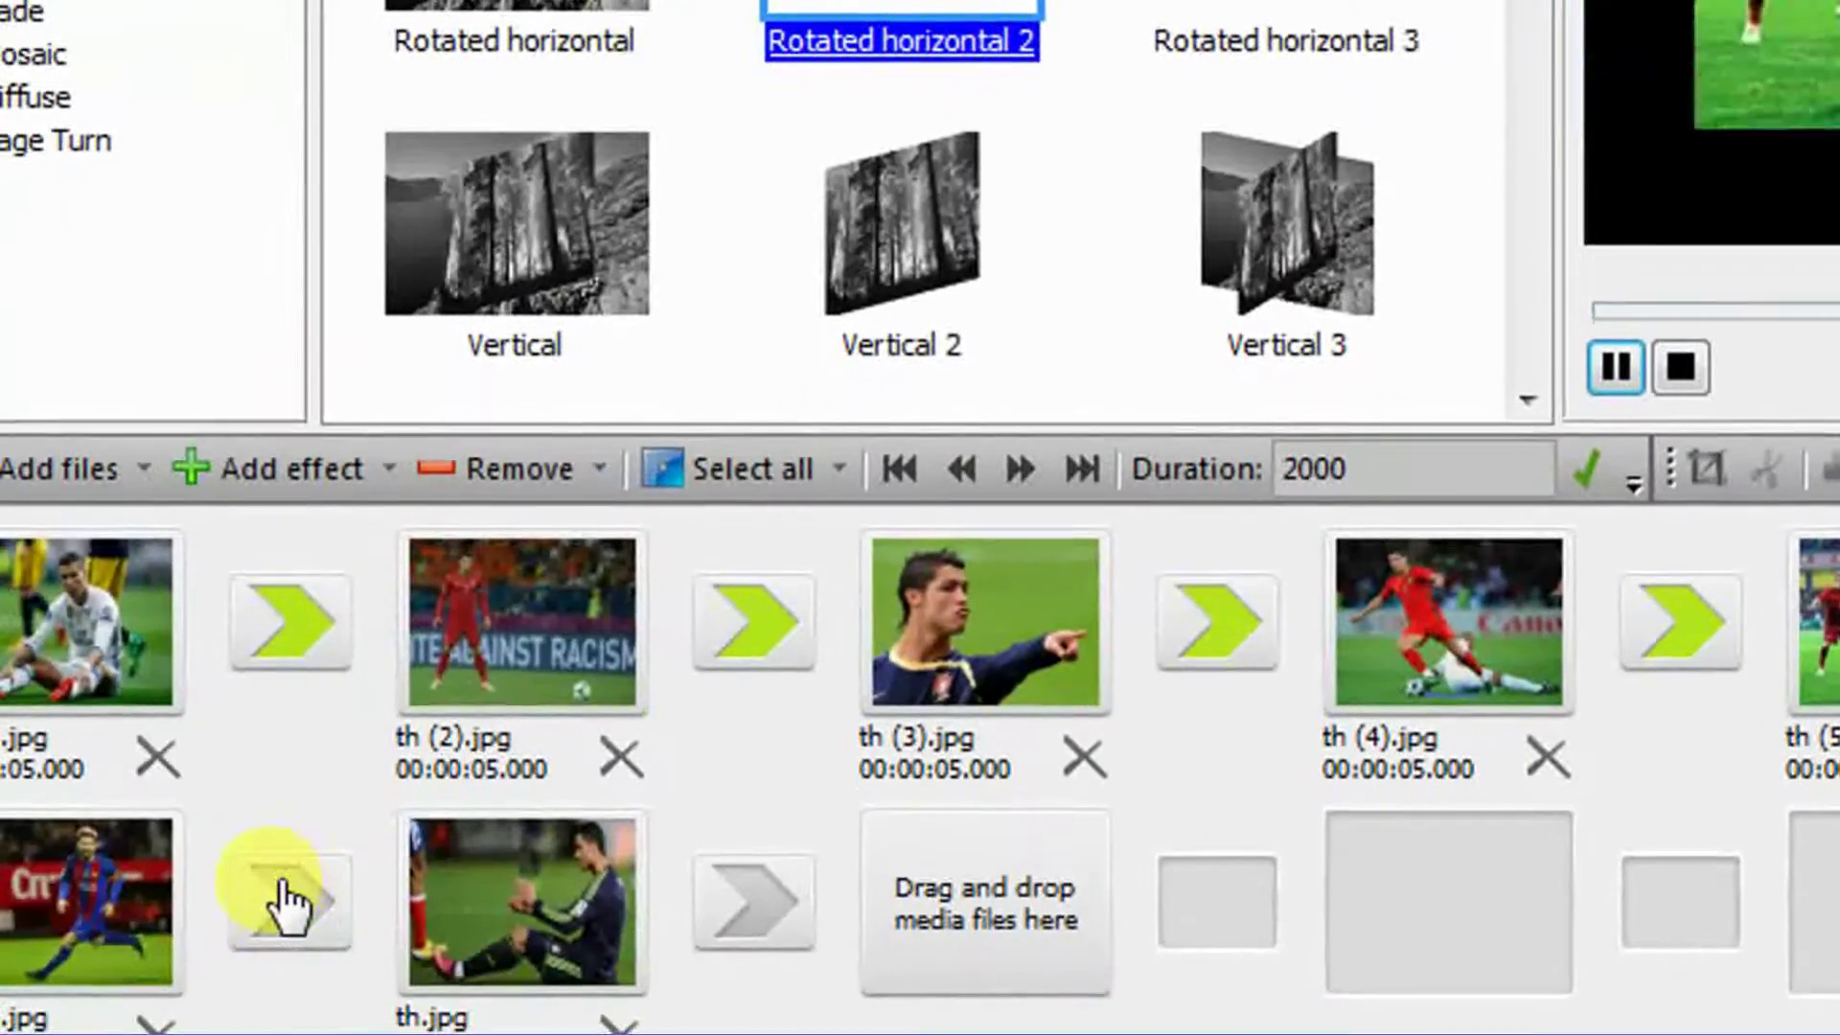
# Select all transitions and set every one to Rotated horizontal 2
pyautogui.click(287, 901)
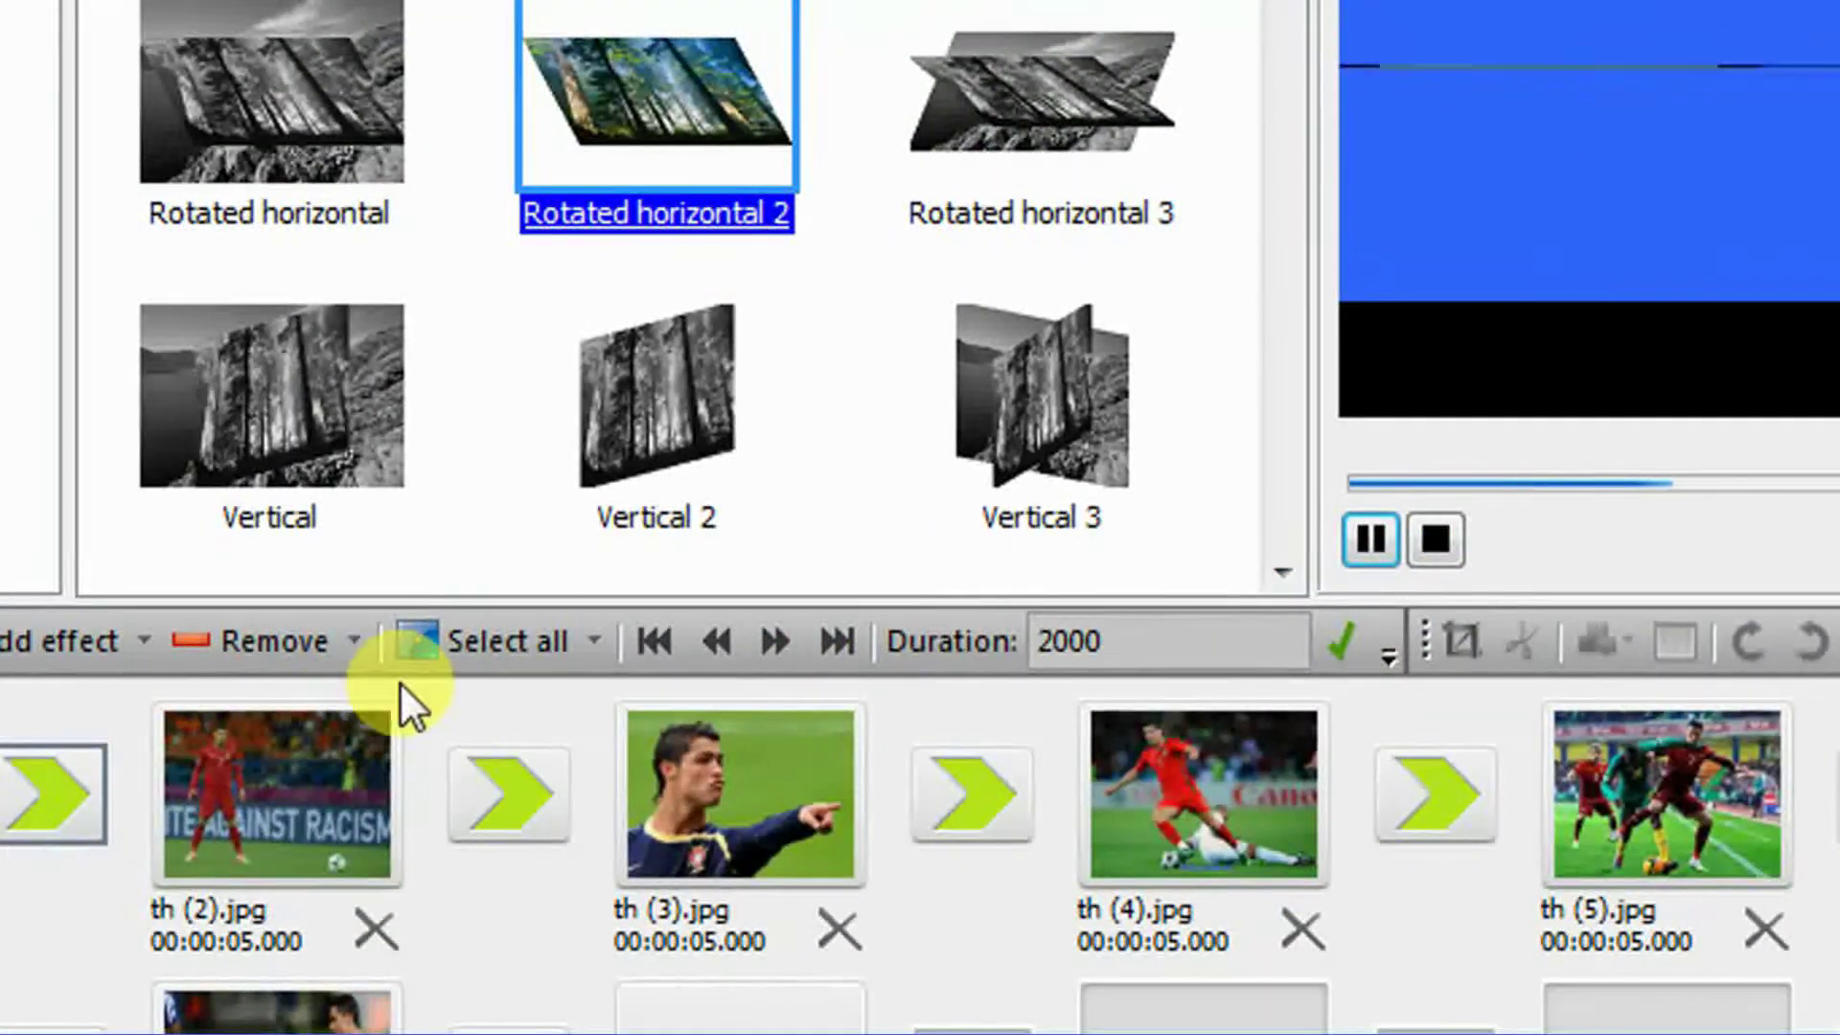
pyautogui.click(418, 642)
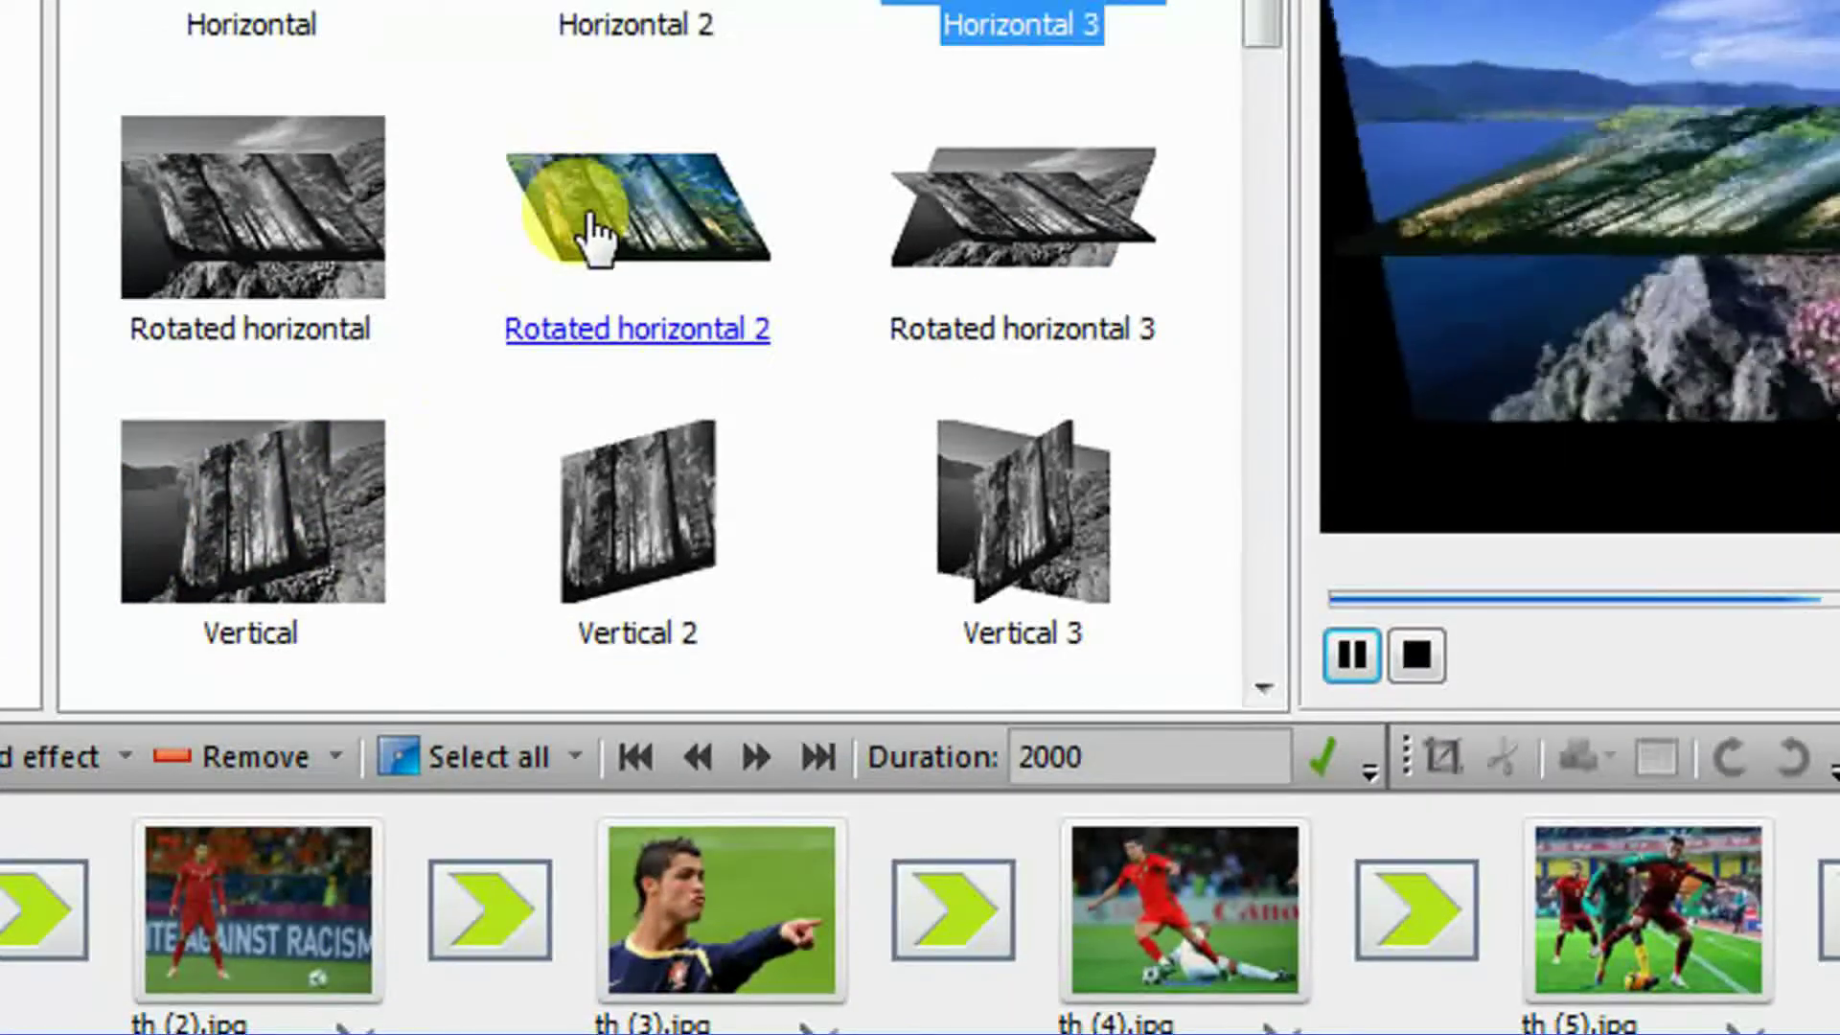
pyautogui.click(565, 150)
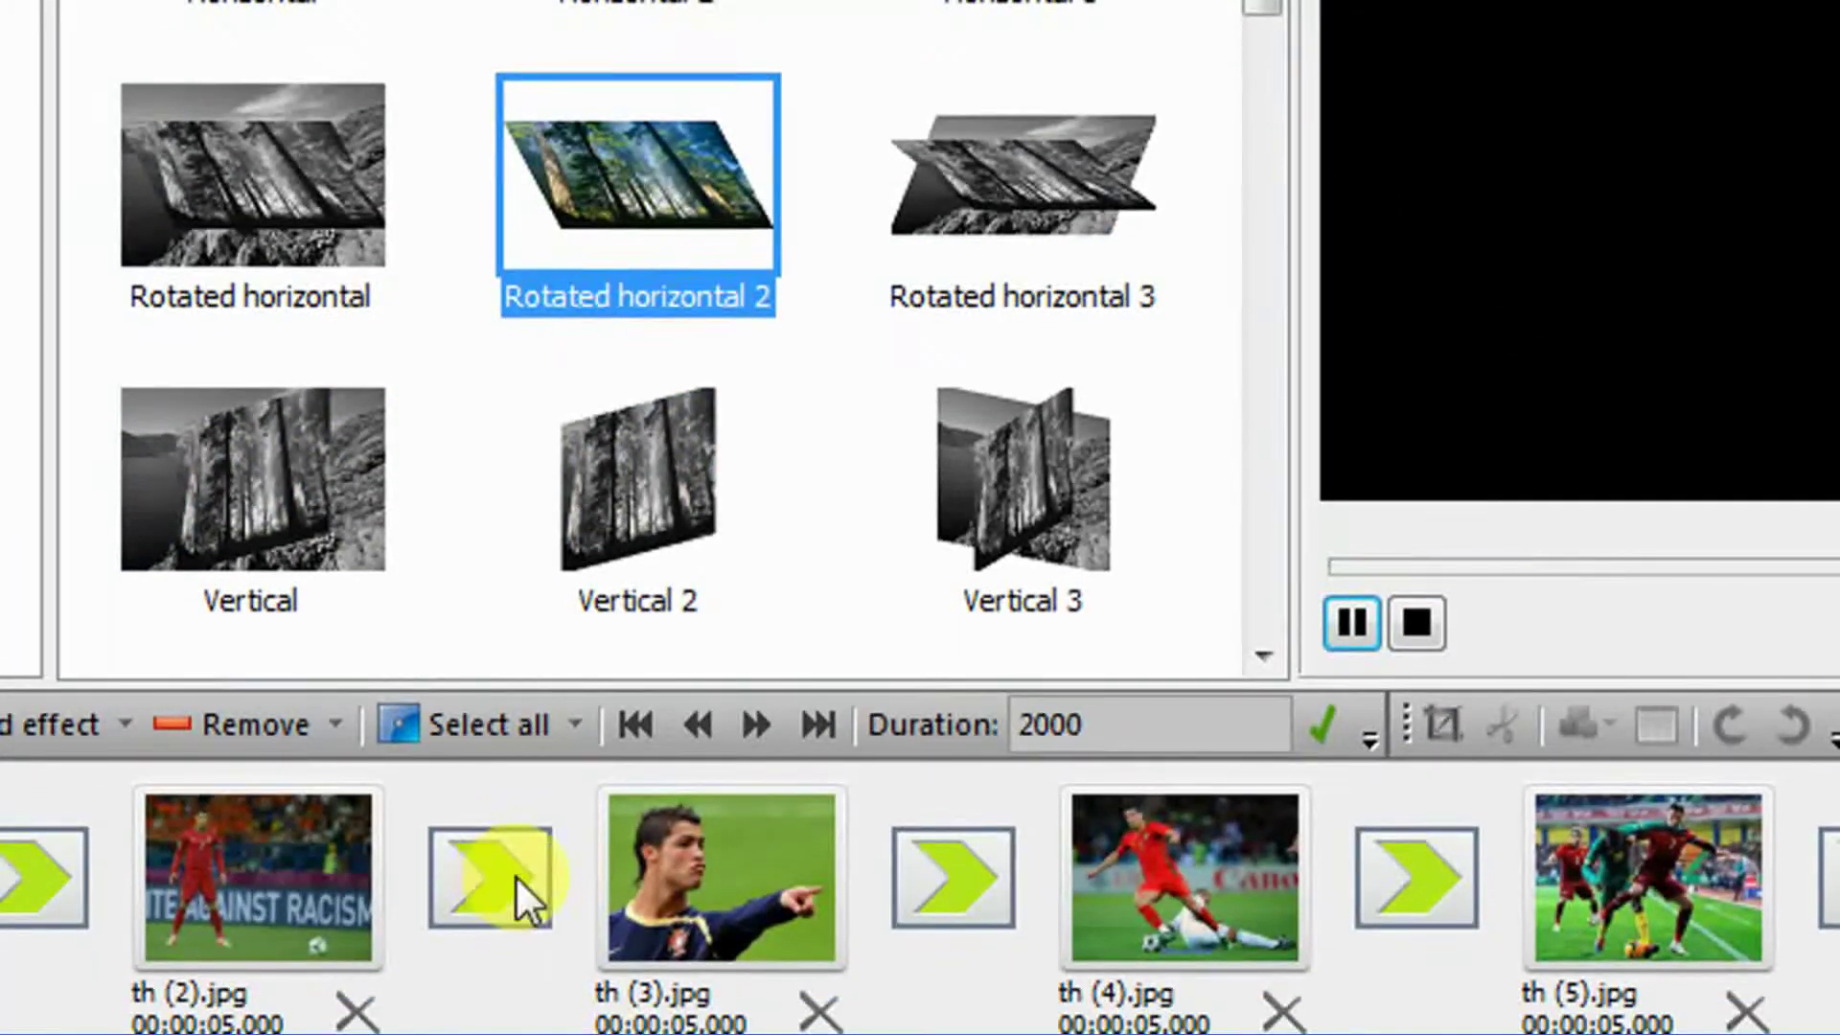
pyautogui.click(507, 907)
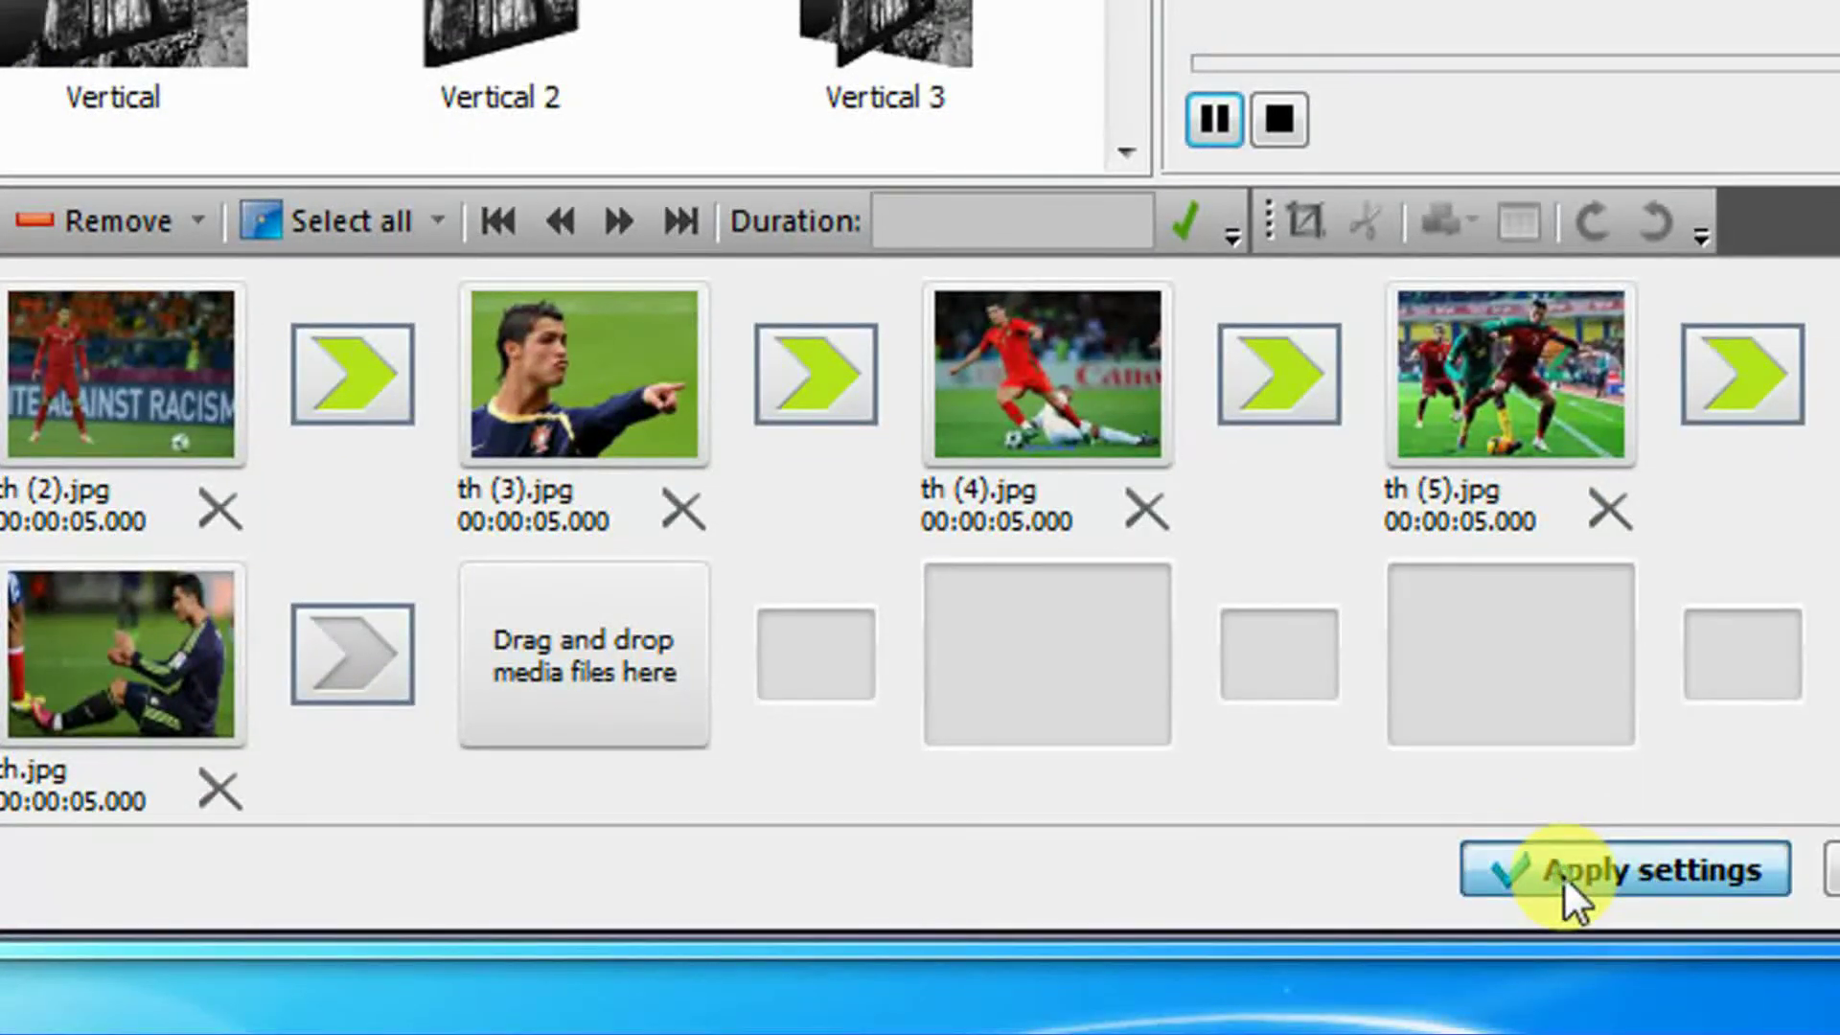
# Apply the slideshow to the scene, play it in preview, then close the preview
pyautogui.click(1562, 875)
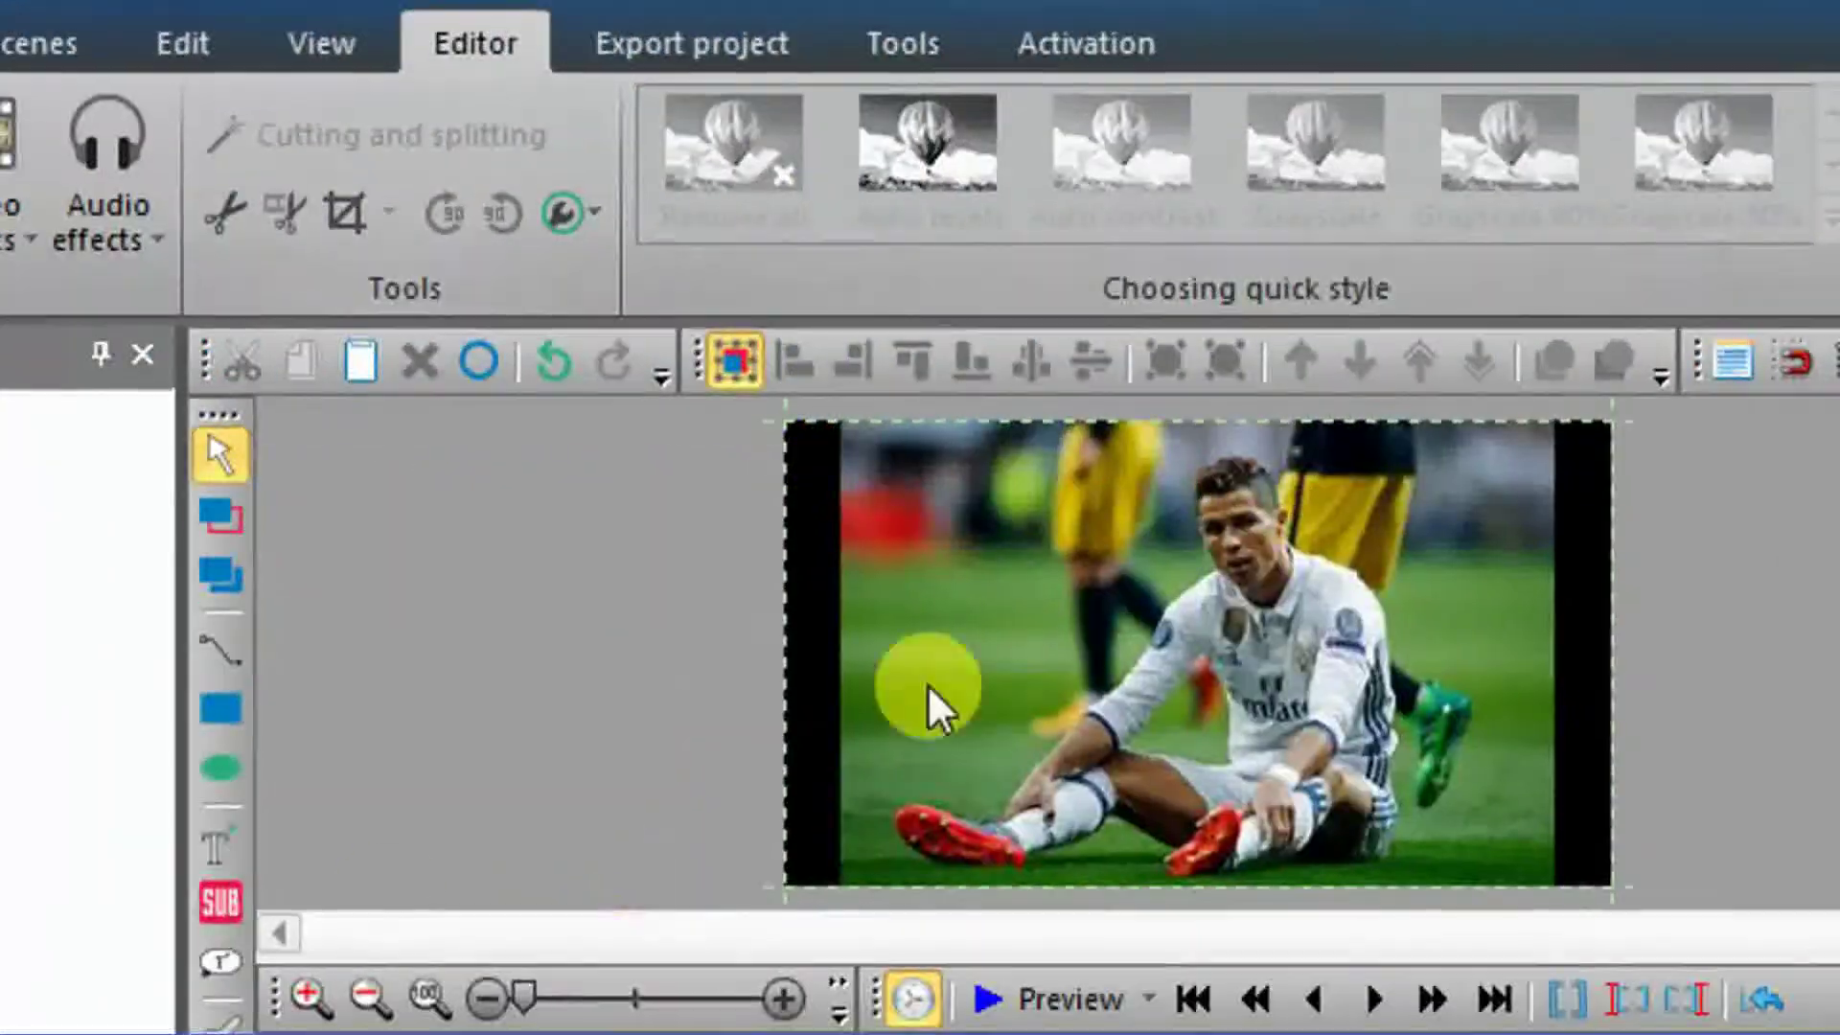
pyautogui.click(1015, 1000)
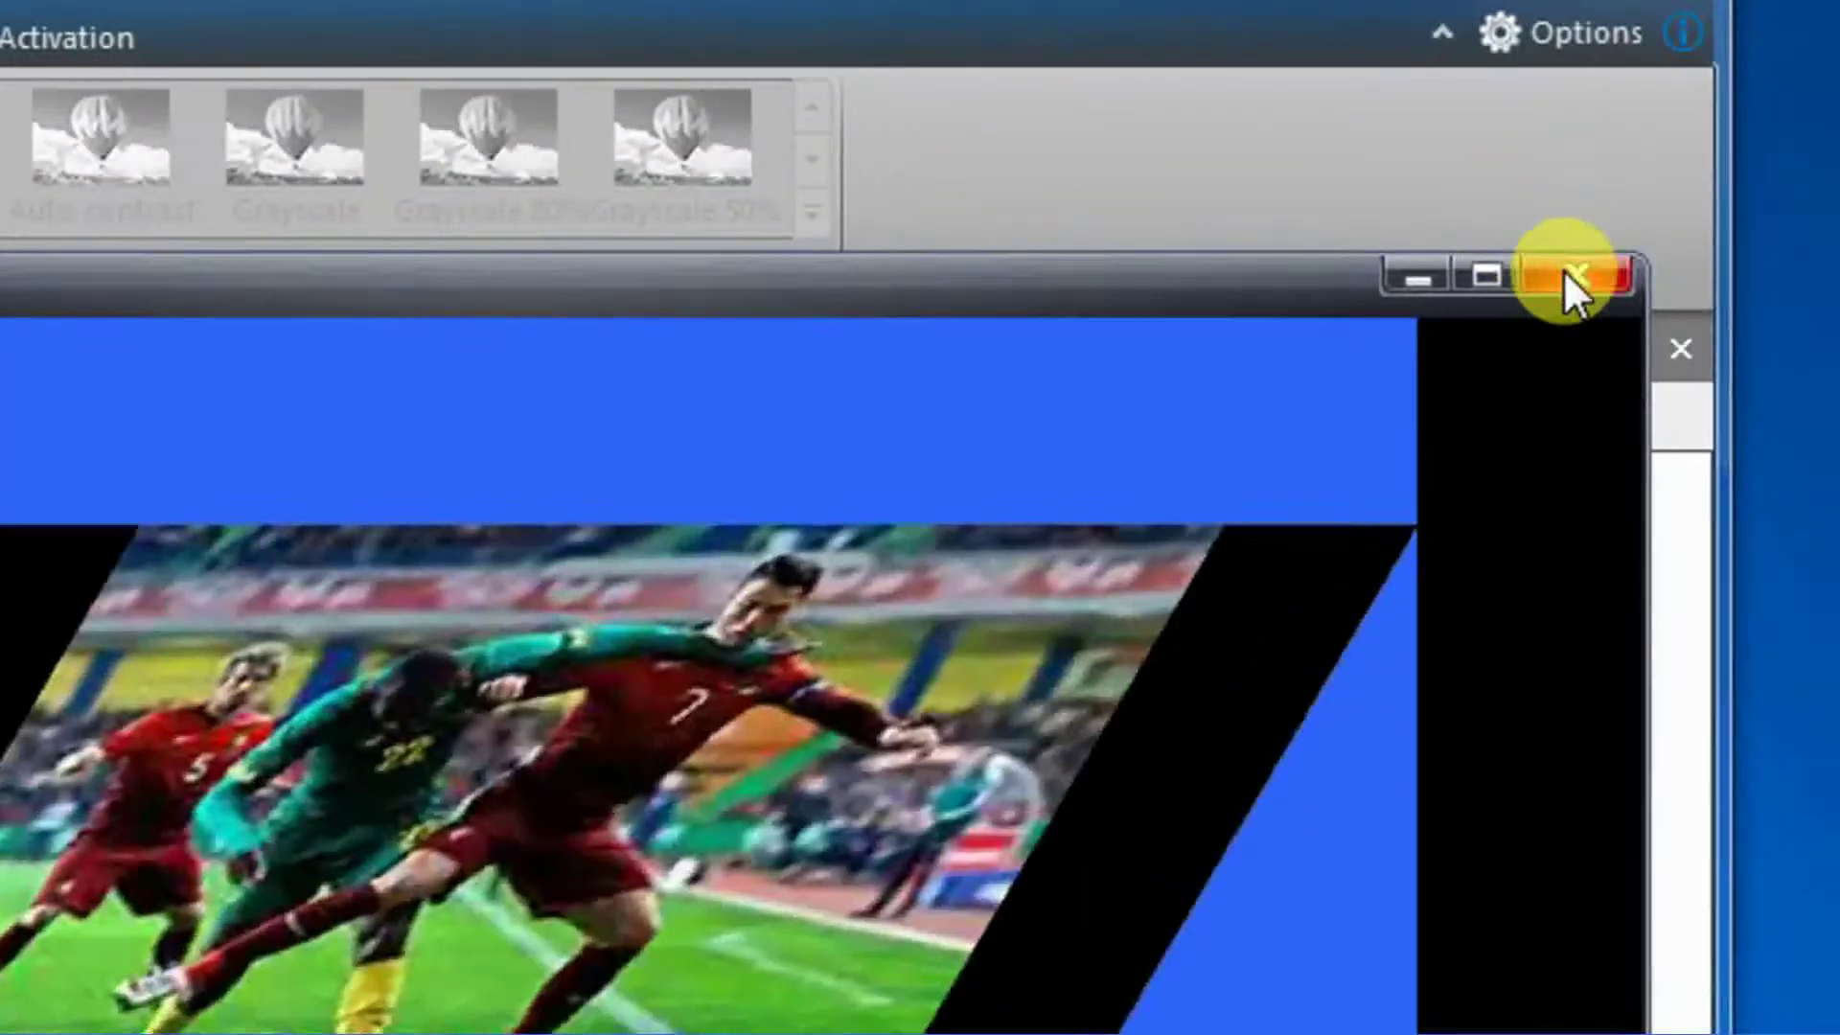
pyautogui.click(1617, 277)
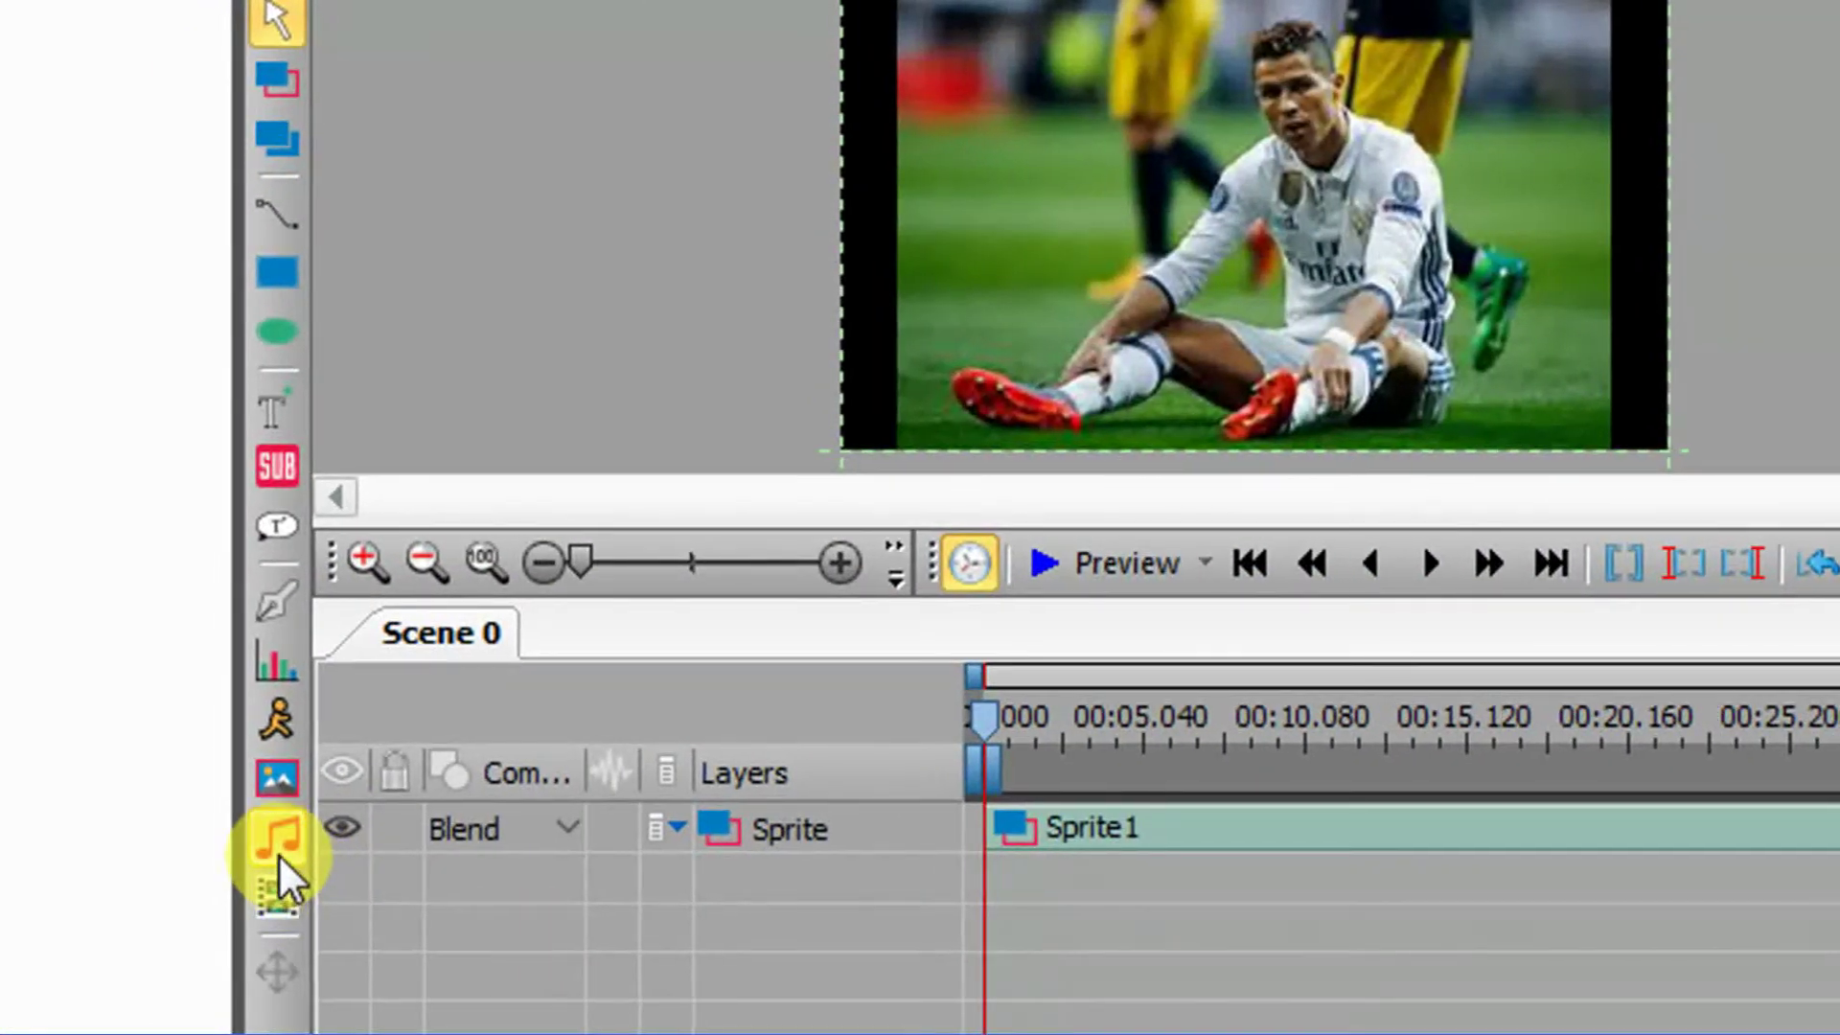
# Add New_Land from Downloads on its own audio layer and preview the result
pyautogui.click(279, 852)
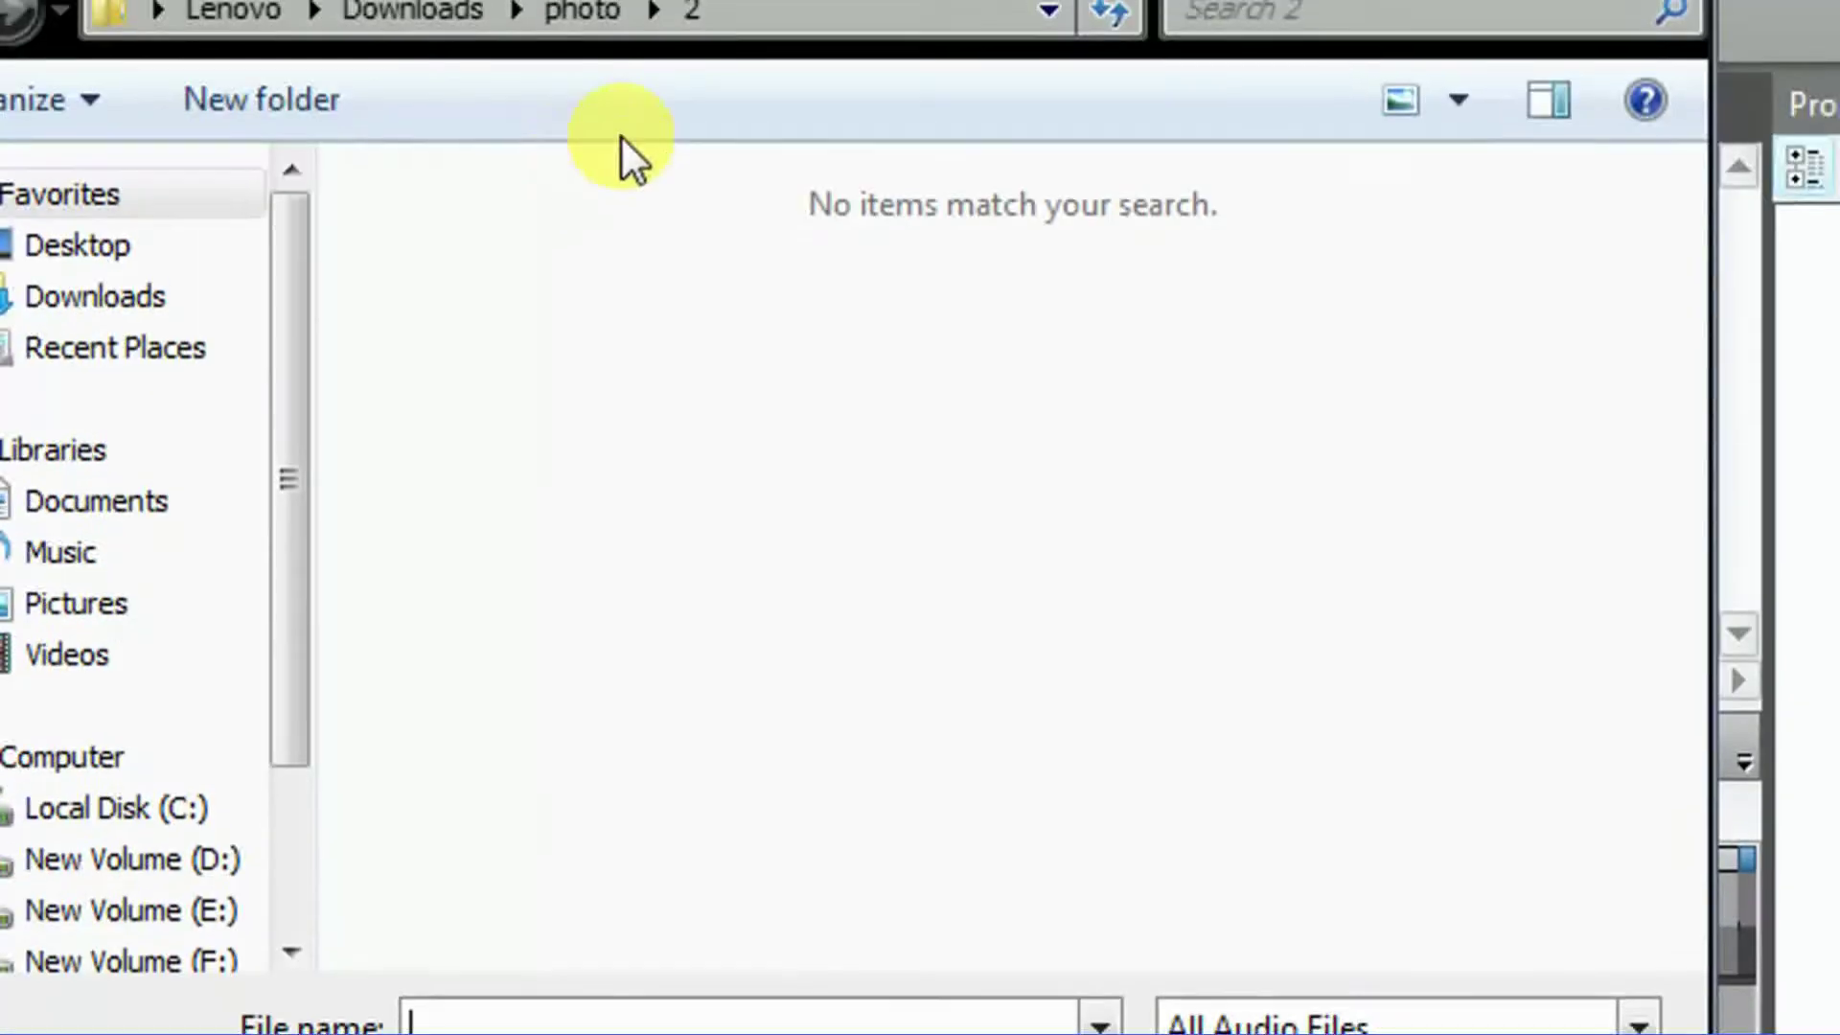
pyautogui.click(446, 153)
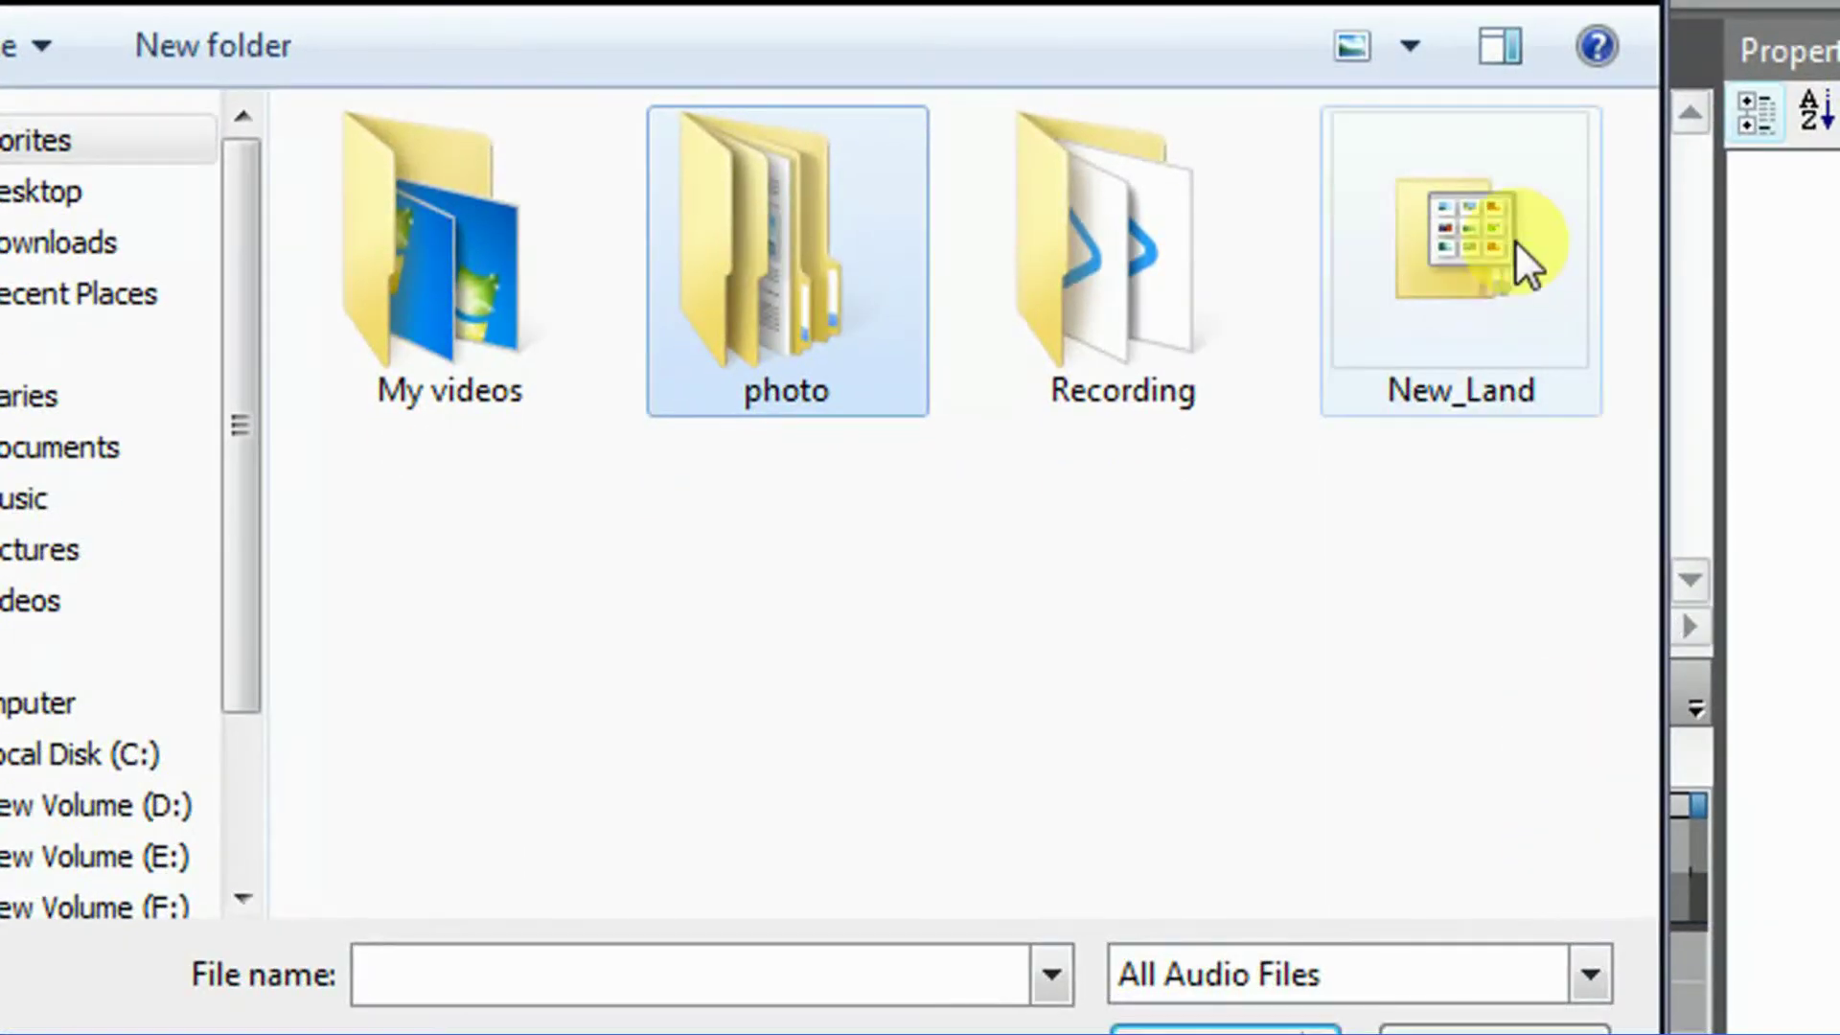
pyautogui.click(1557, 443)
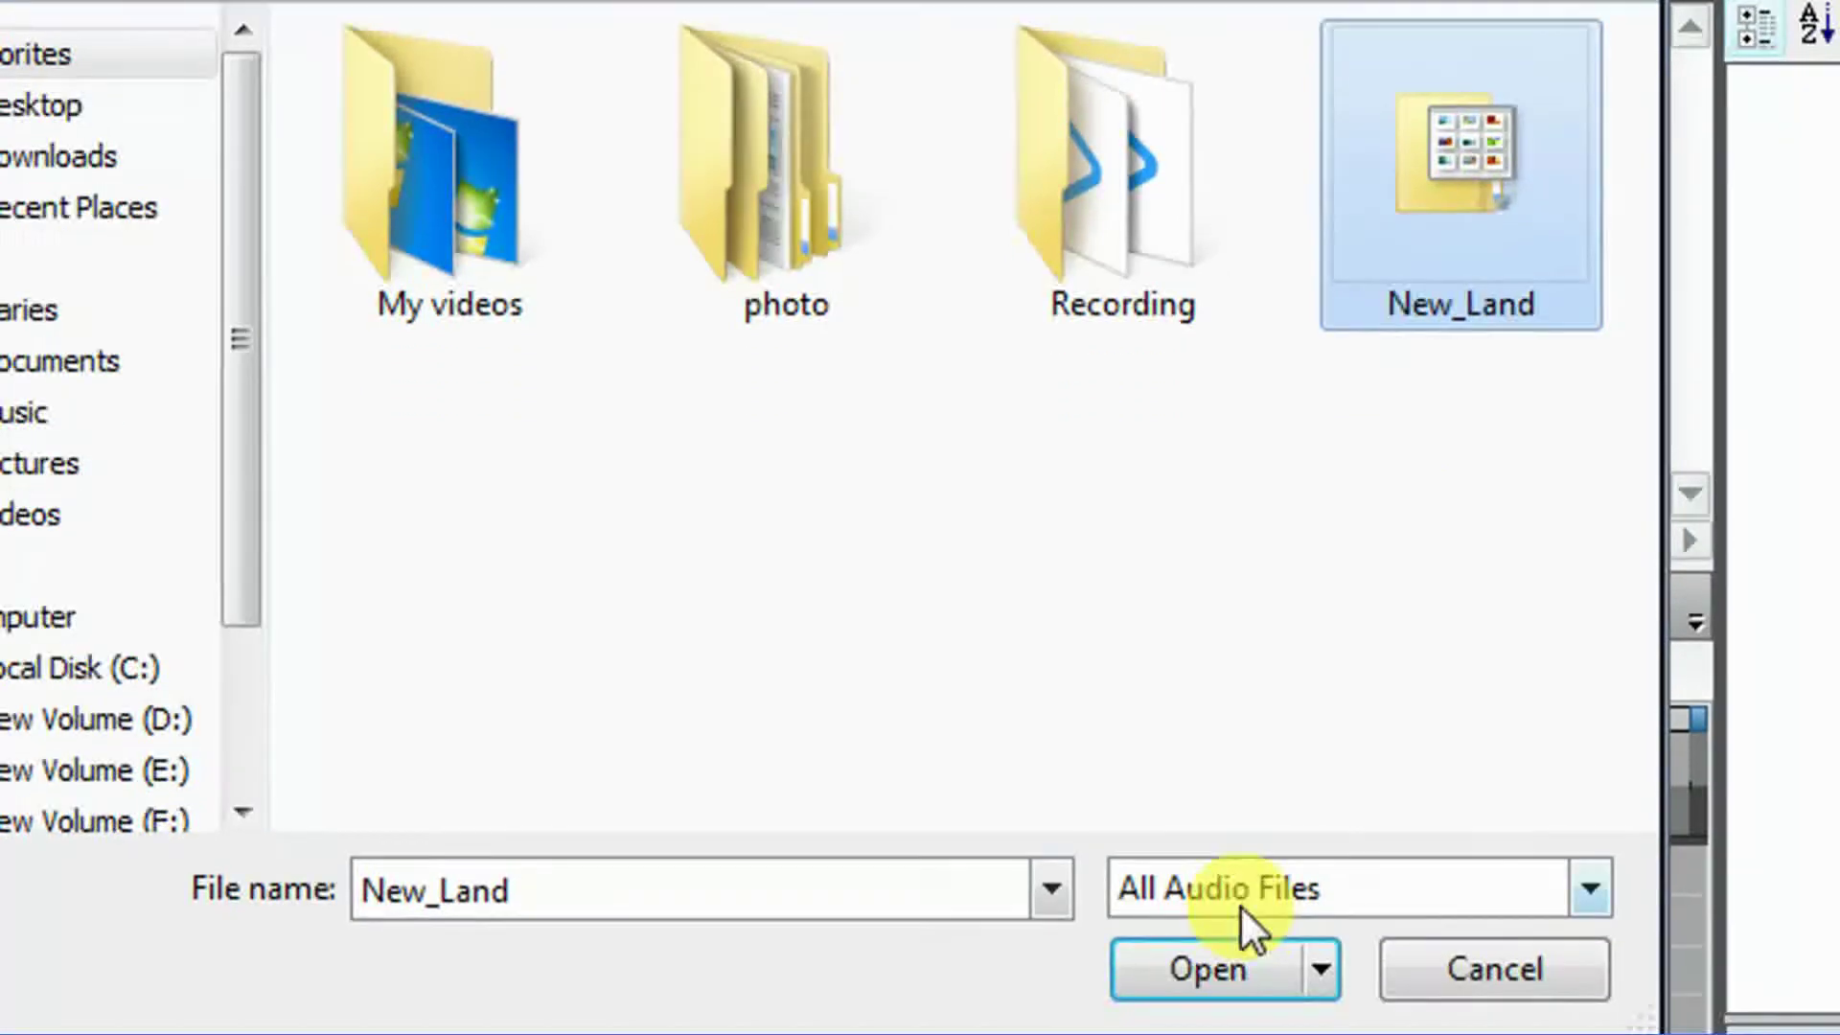
pyautogui.click(1209, 968)
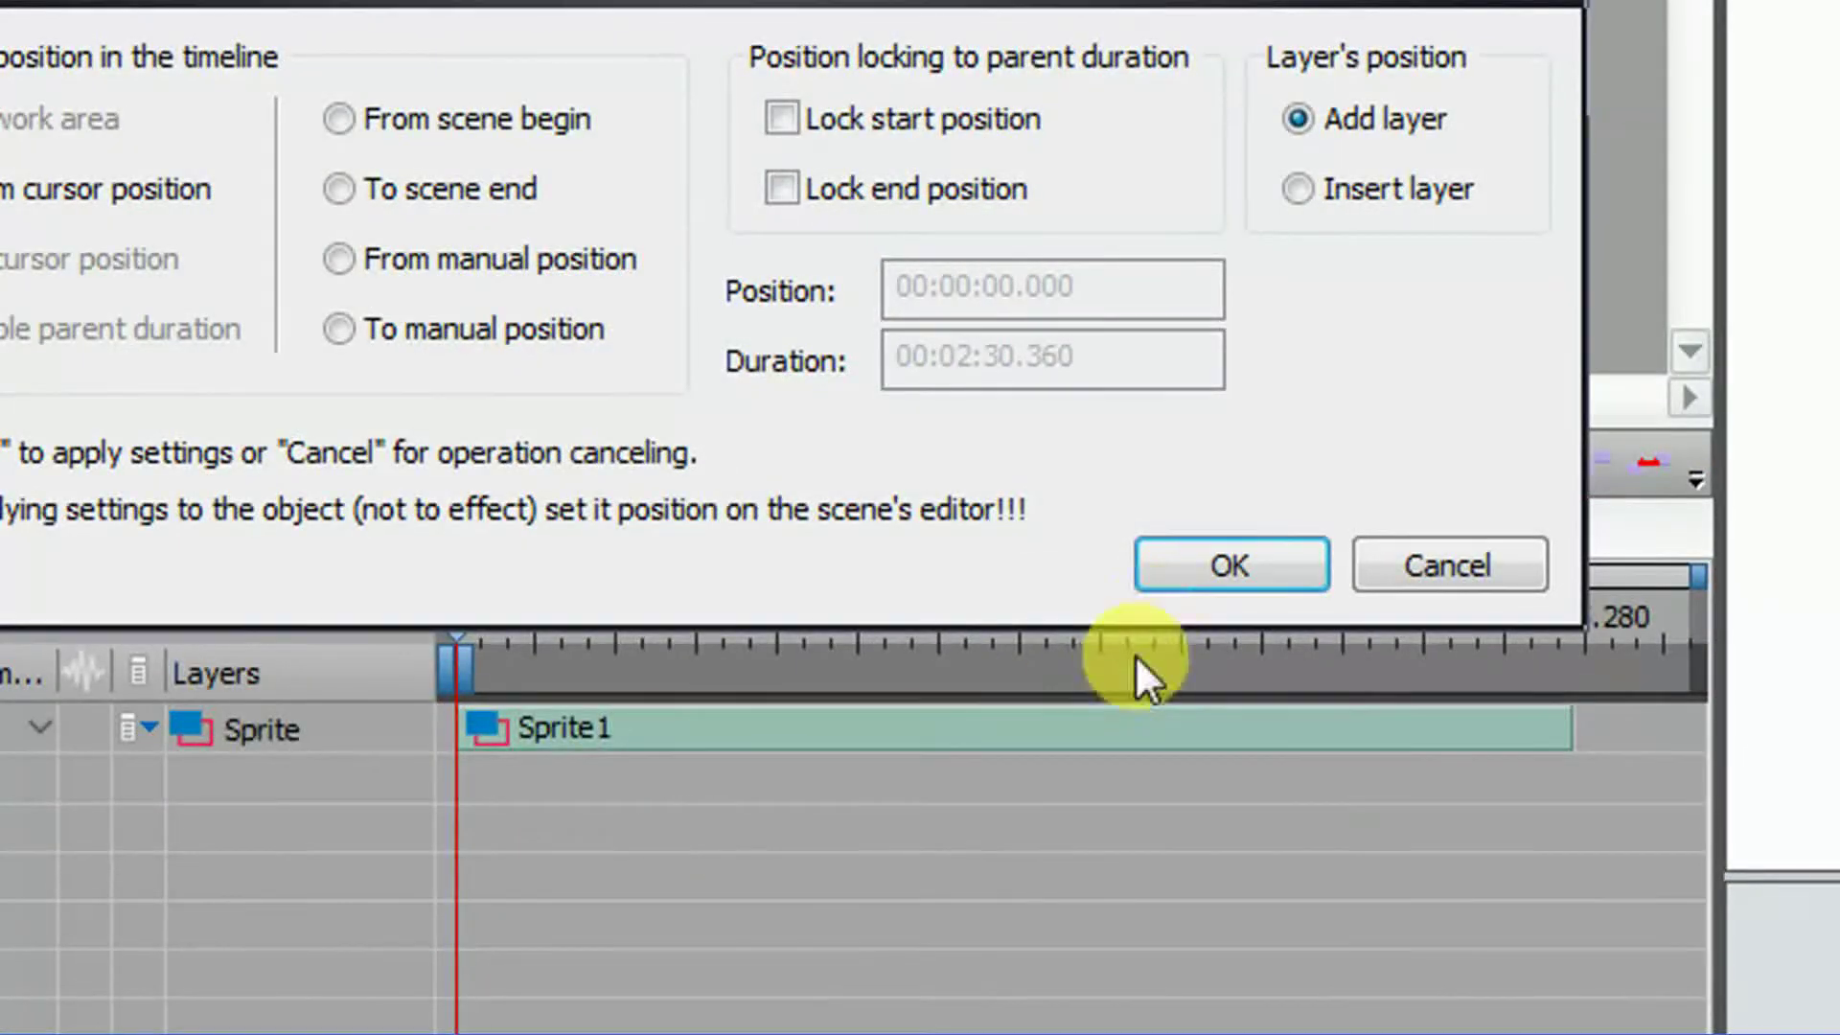
pyautogui.click(1164, 582)
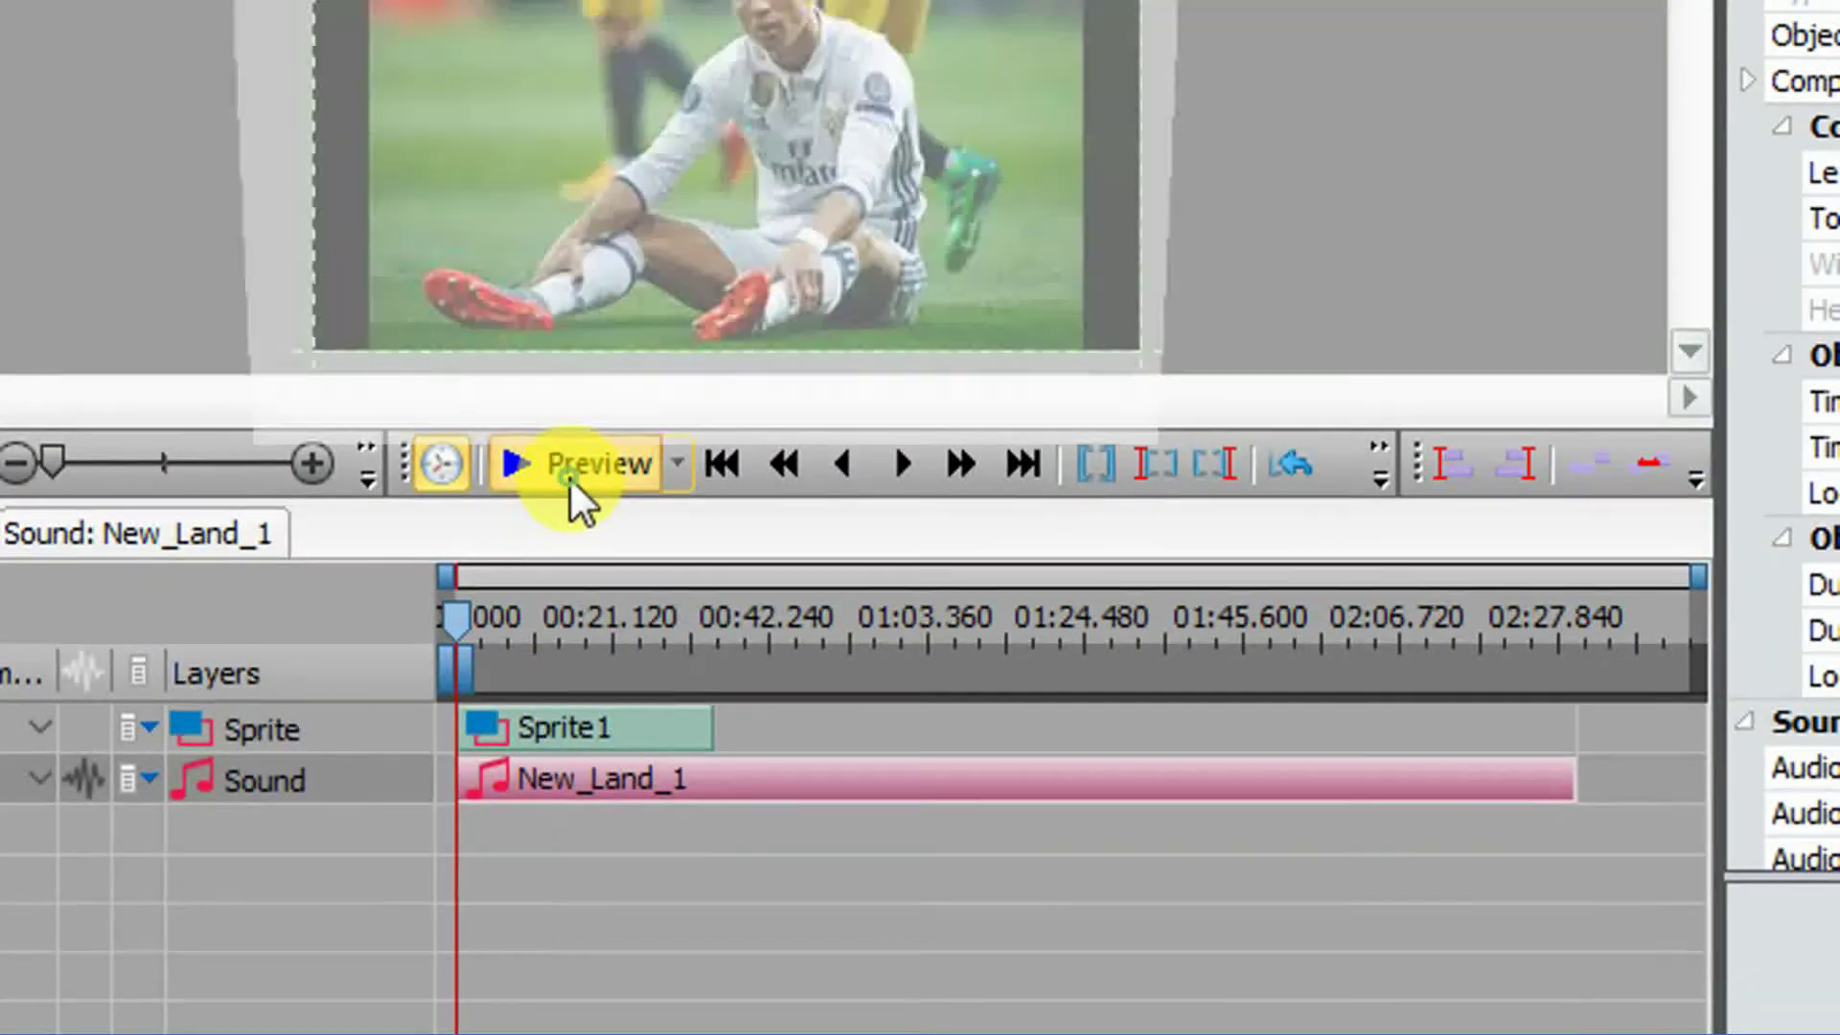
pyautogui.click(569, 476)
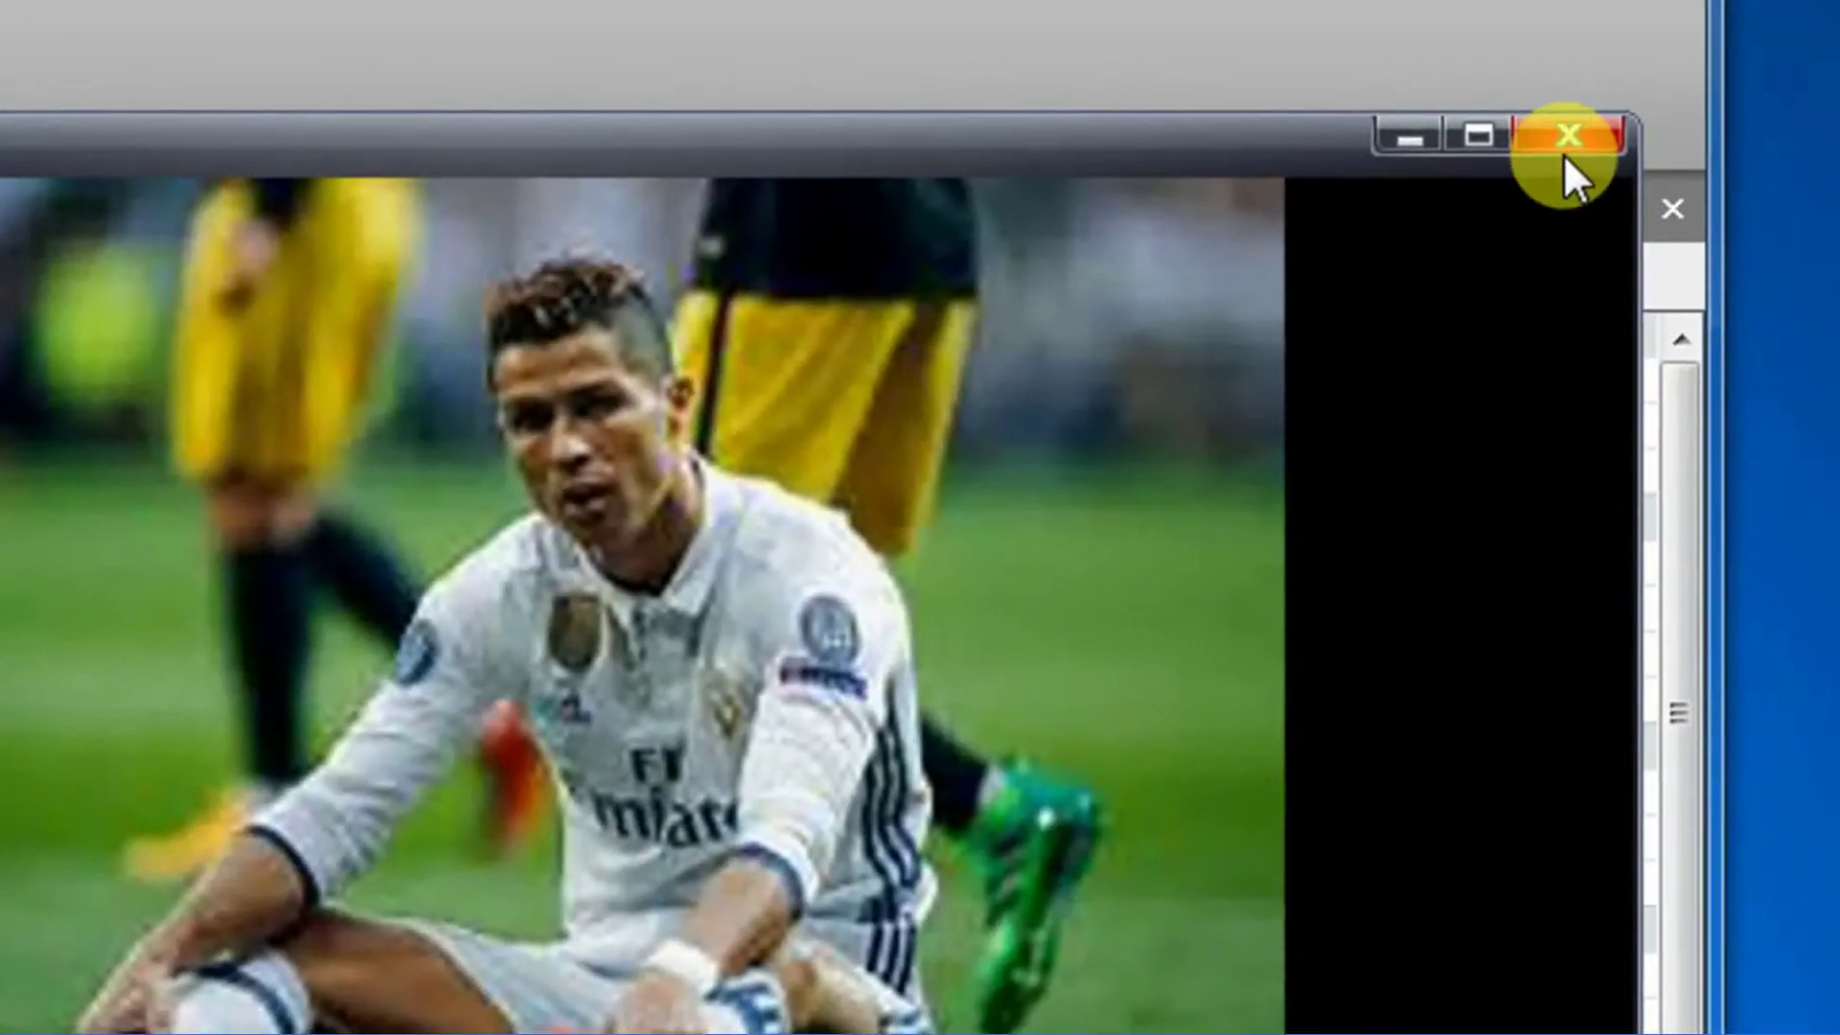
pyautogui.click(1562, 154)
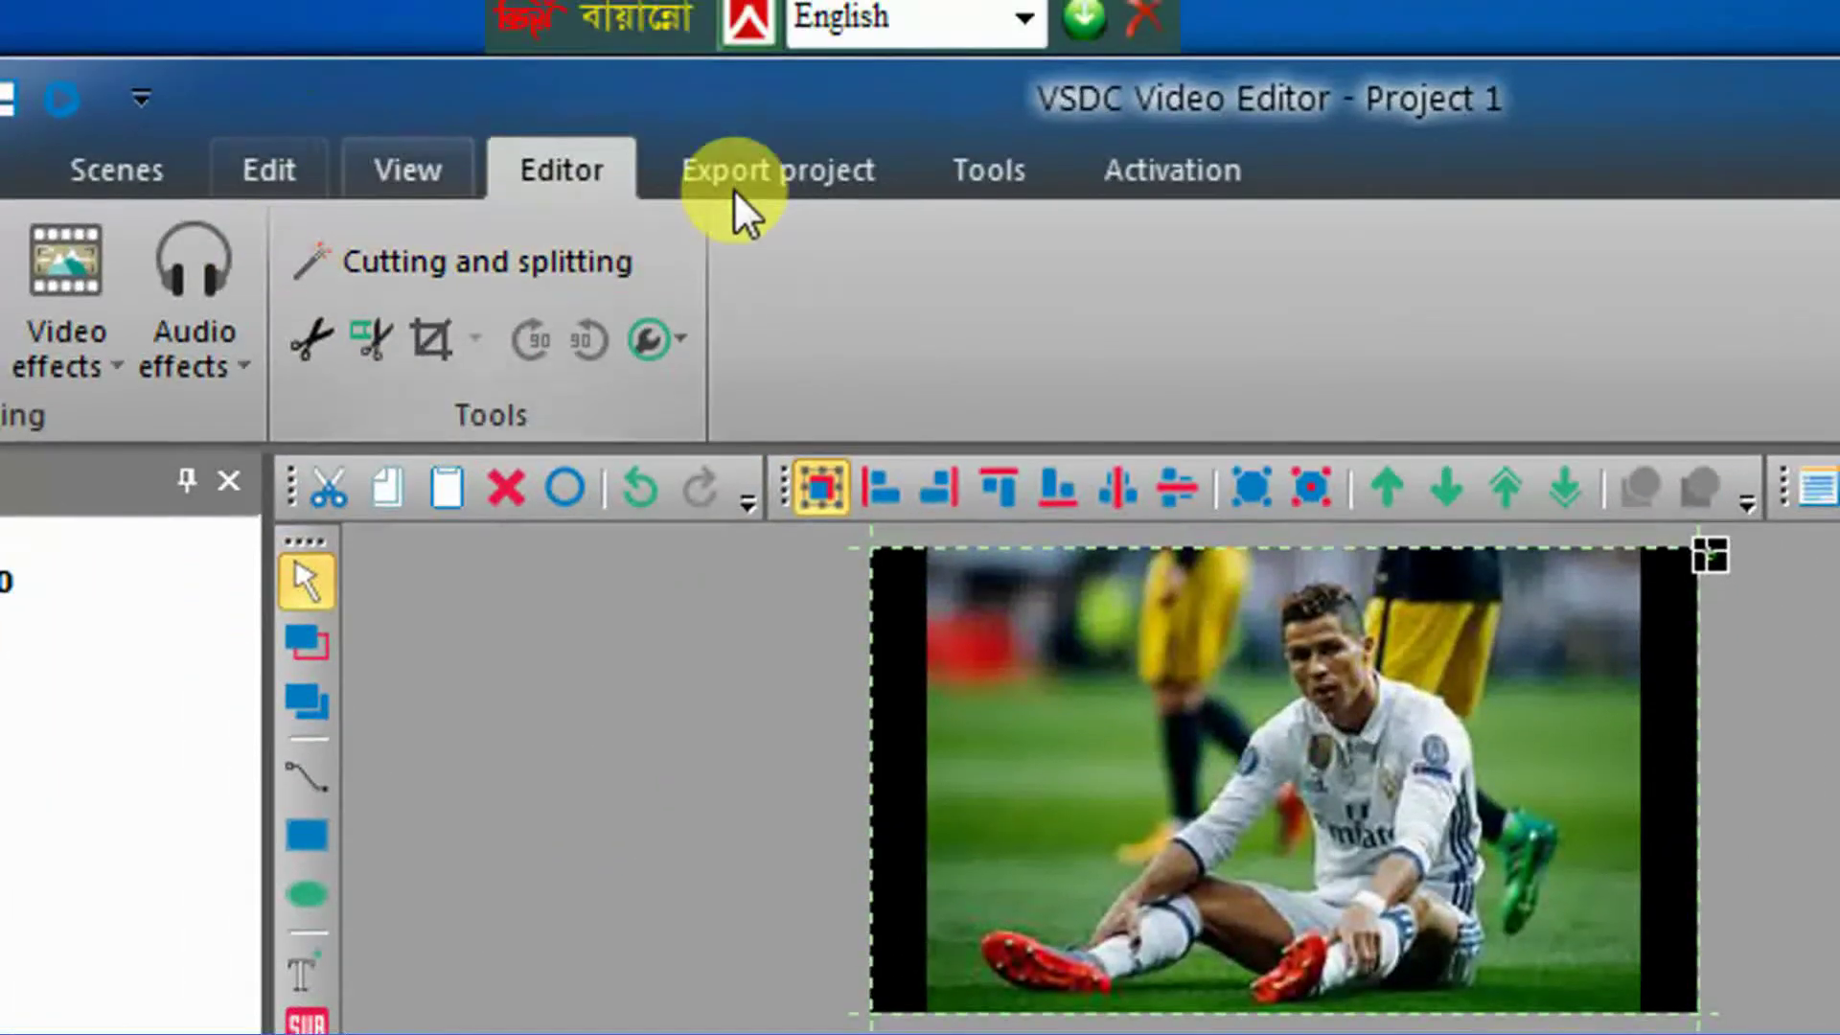
# Show the 1920x1080 project's export formats, then refresh the Windows desktop twice
pyautogui.click(749, 172)
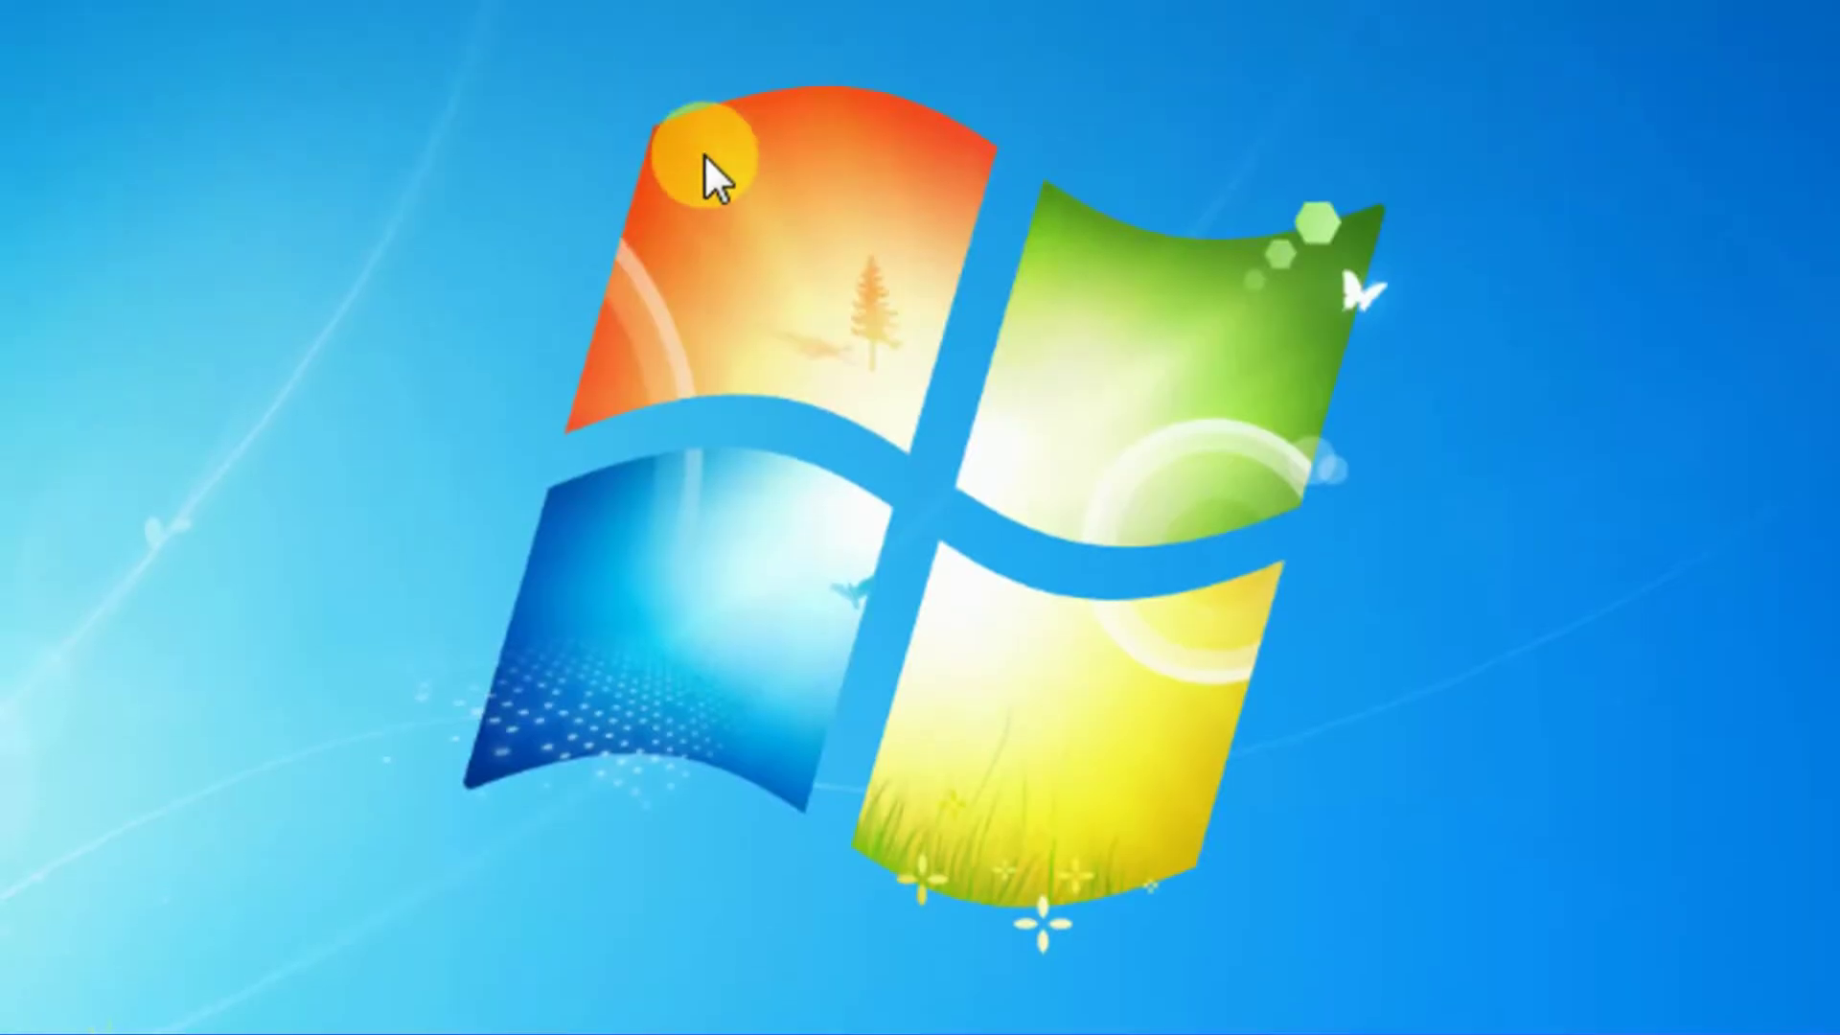
pyautogui.rightClick(700, 171)
pyautogui.click(824, 287)
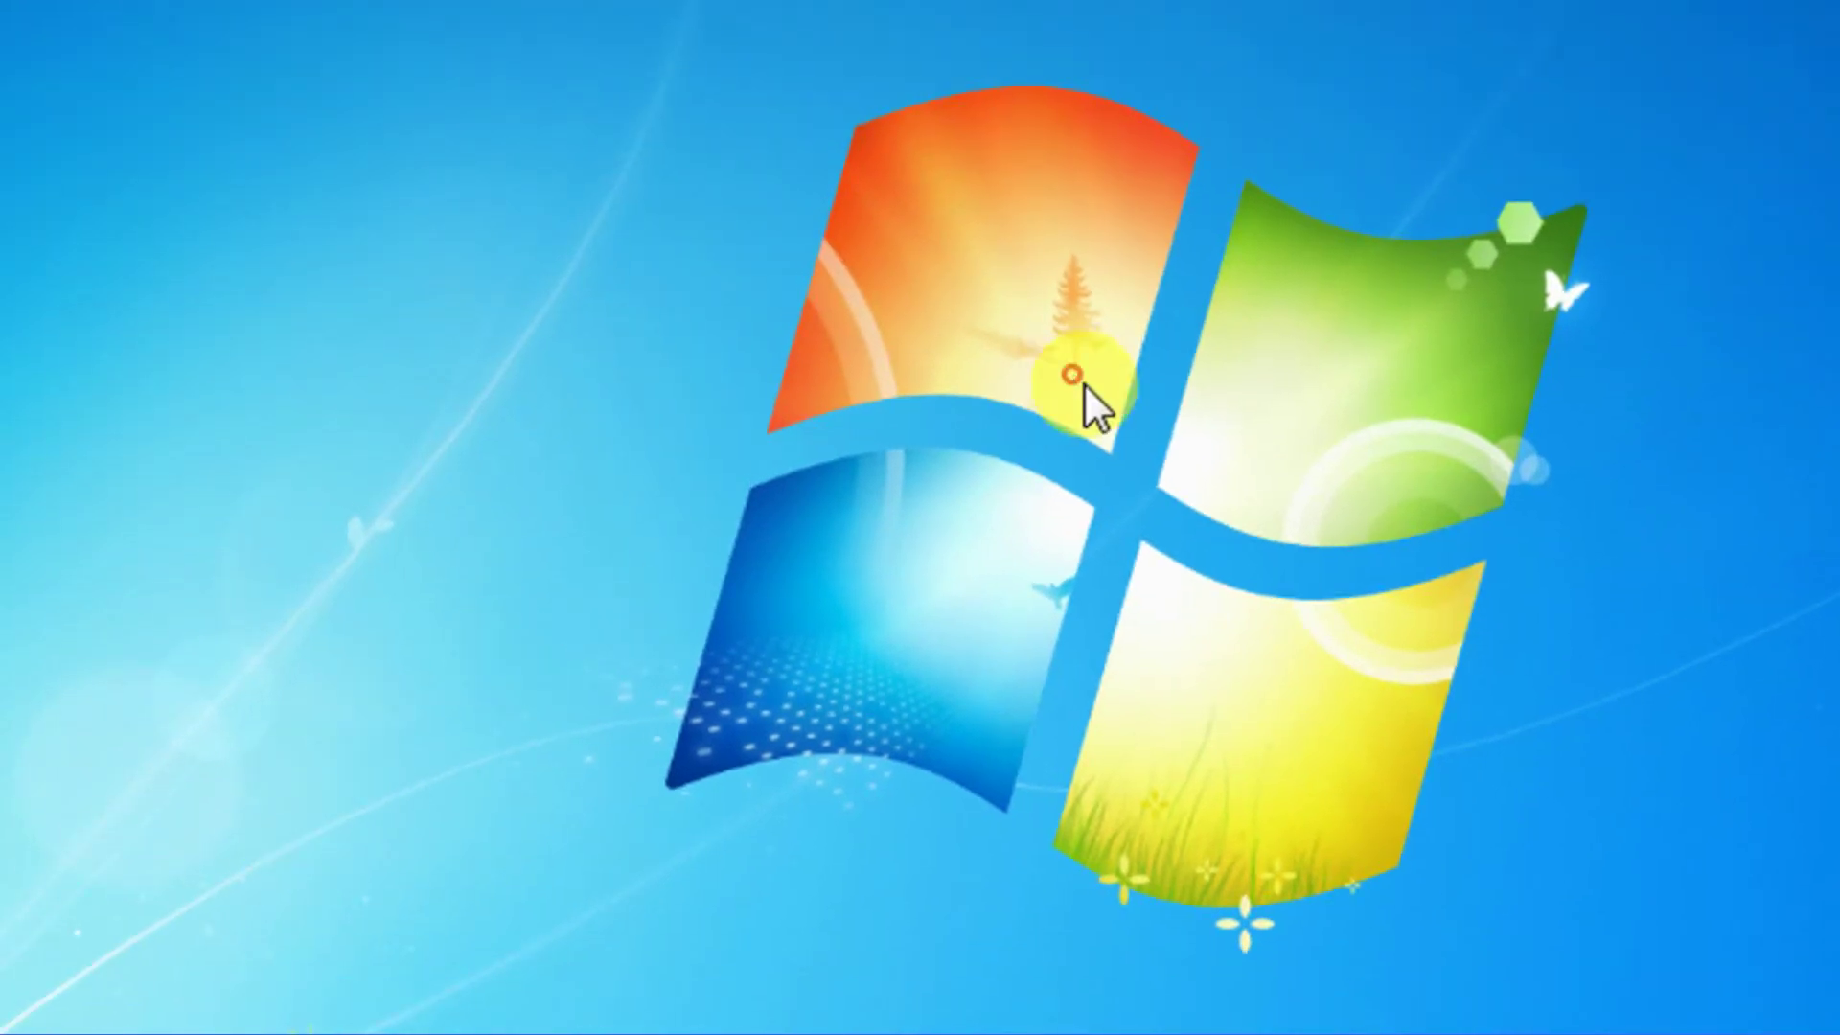
pyautogui.rightClick(1083, 382)
pyautogui.click(1182, 529)
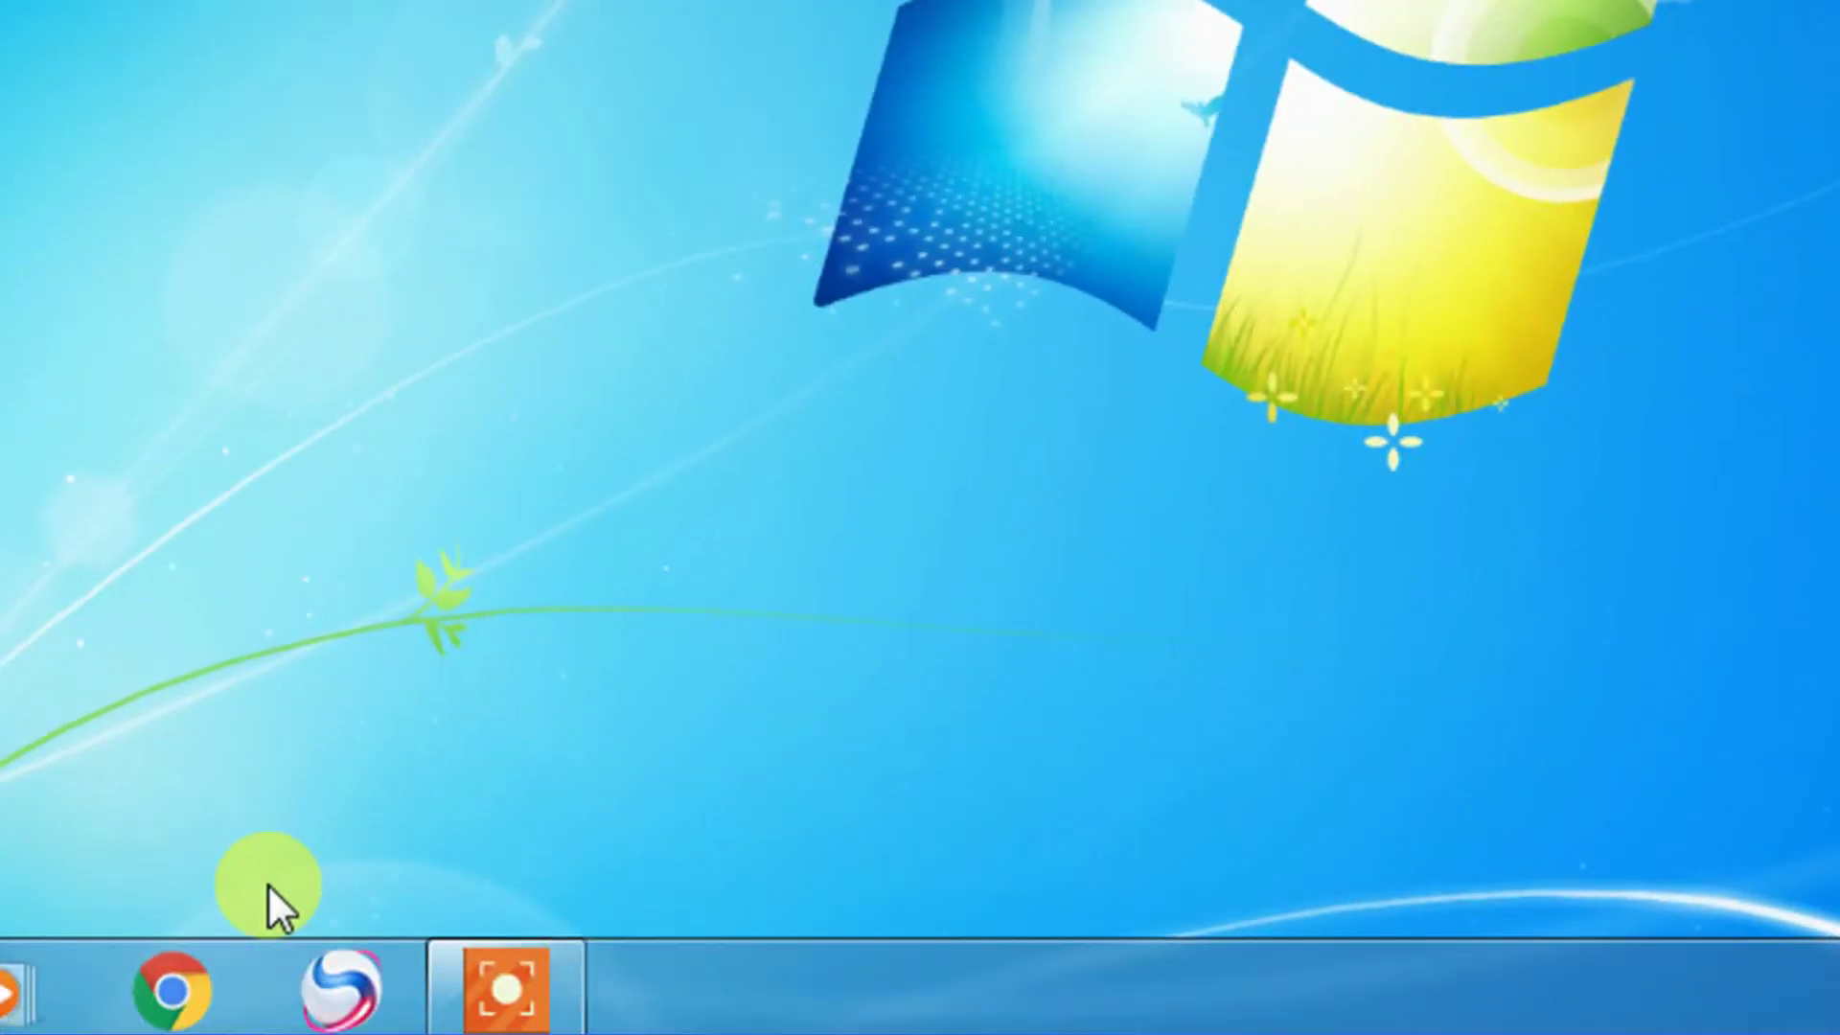